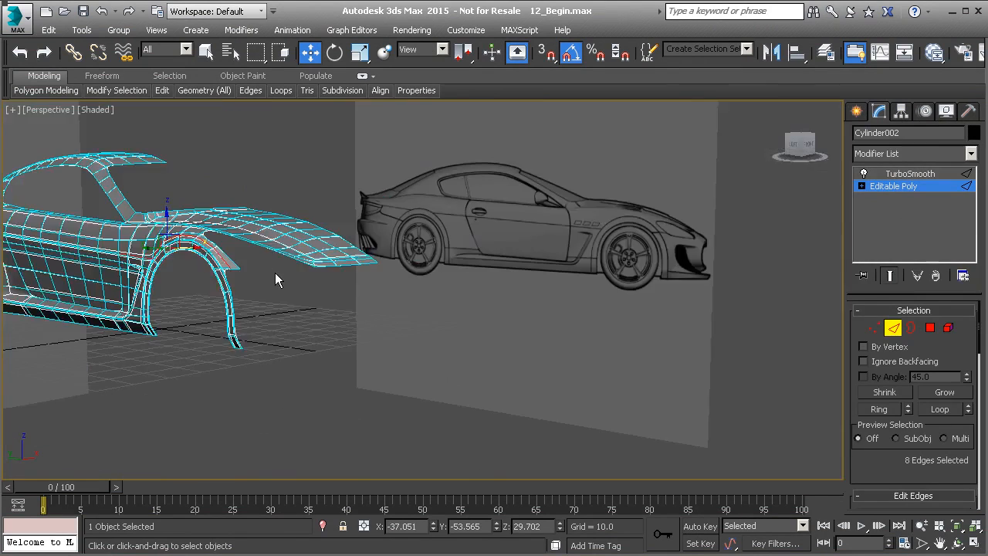
# - Examine the front fender and hood edges in perspective and against the side blueprint, including the gap between them
pyautogui.keyDown('alt'); pyautogui.moveTo(250, 263); pyautogui.dragTo(210, 237, button='middle'); pyautogui.keyUp('alt')
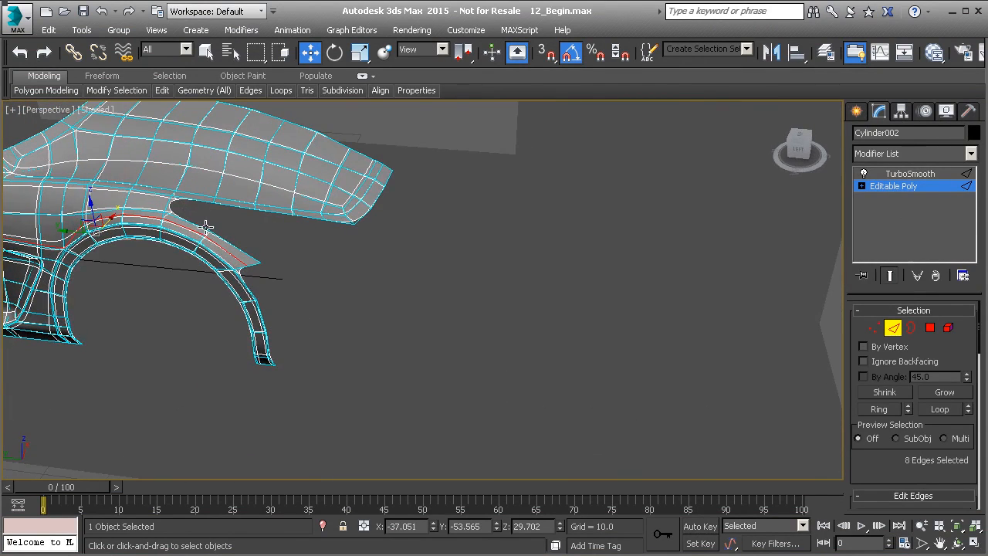
pyautogui.press('l')
pyautogui.moveTo(586, 285); pyautogui.dragTo(523, 292, button='middle')
pyautogui.scroll(5, 527, 293)
pyautogui.moveTo(604, 303); pyautogui.dragTo(468, 297, button='middle')
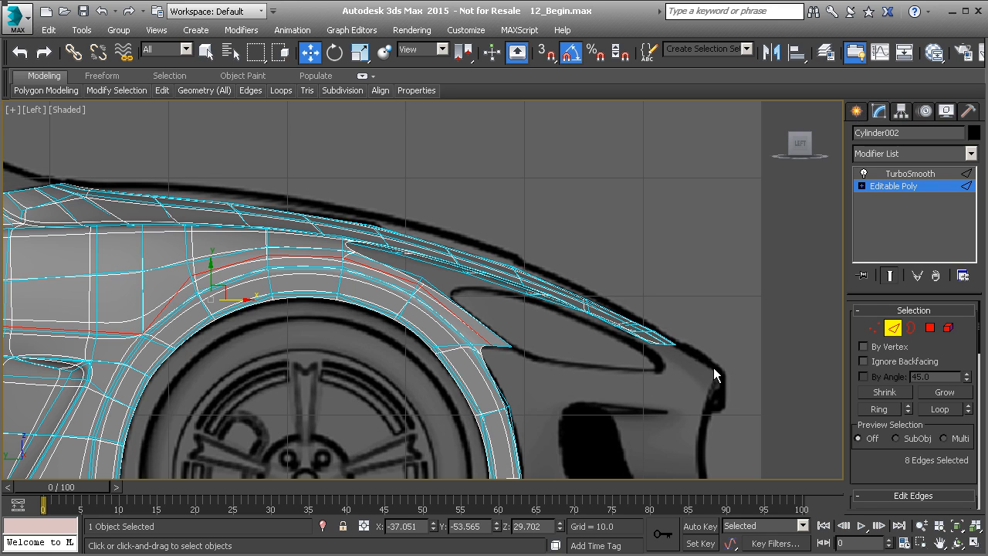
pyautogui.scroll(-2, 370, 262)
pyautogui.press('p')
pyautogui.keyDown('alt'); pyautogui.moveTo(374, 262); pyautogui.dragTo(353, 277, button='middle'); pyautogui.keyUp('alt')
pyautogui.click(352, 263)
pyautogui.keyDown('ctrl'); pyautogui.click(360, 236); pyautogui.keyUp('ctrl')
pyautogui.scroll(-3, 892, 428)
pyautogui.scroll(3, 410, 282)
pyautogui.keyDown('alt'); pyautogui.moveTo(409, 287); pyautogui.dragTo(340, 284, button='middle'); pyautogui.keyUp('alt')
pyautogui.scroll(-5, 407, 329)
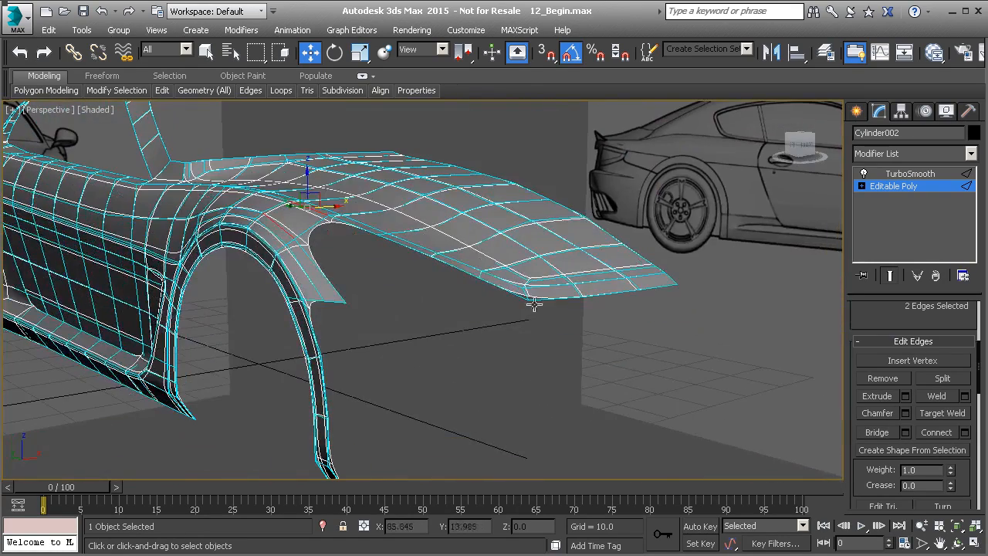
# - Extrude the hood's three front edges down to the blueprint's nose tip in the left view, at about Y -96.2, Z 23.6
pyautogui.click(554, 297)
pyautogui.keyDown('ctrl'); pyautogui.click(614, 292); pyautogui.keyUp('ctrl')
pyautogui.keyDown('ctrl'); pyautogui.click(656, 288); pyautogui.keyUp('ctrl')
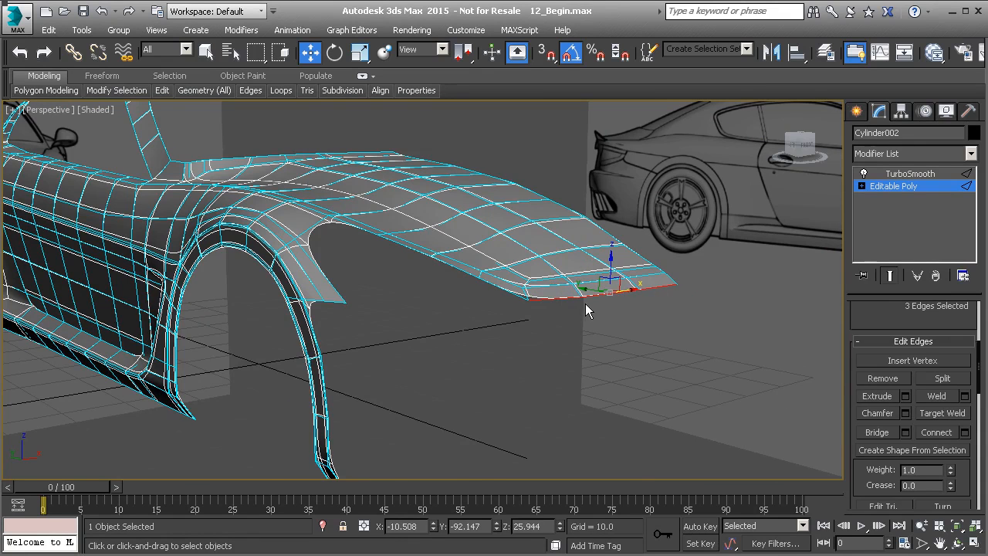
pyautogui.press('l')
pyautogui.scroll(5, 494, 293)
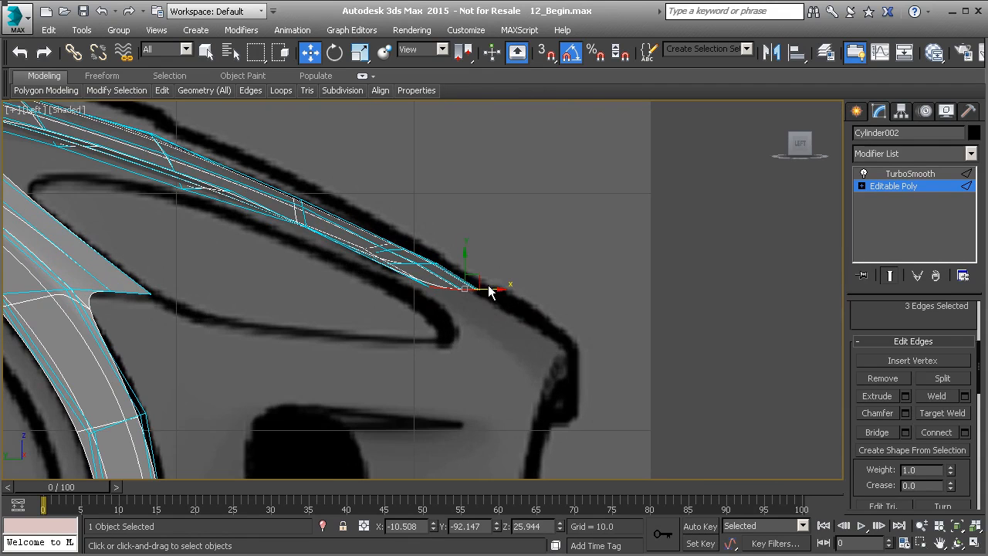
pyautogui.keyDown('shift'); pyautogui.moveTo(475, 275); pyautogui.dragTo(572, 332); pyautogui.keyUp('shift')
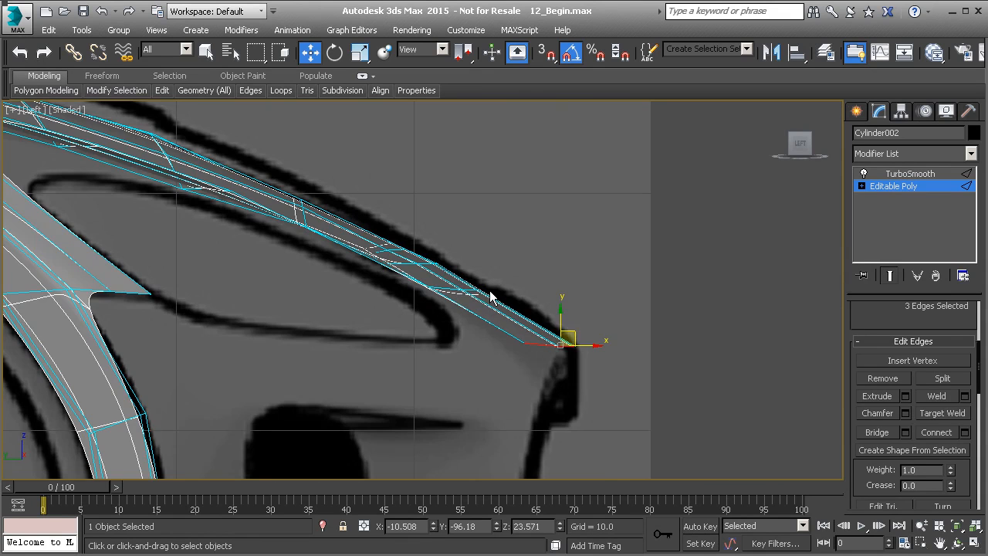
# - In the front view, extrude the front edge nearest the centreline down toward the grille, to about Z 22.2
pyautogui.scroll(2, 490, 295)
pyautogui.moveTo(571, 344); pyautogui.dragTo(442, 297, button='middle')
pyautogui.press('f')
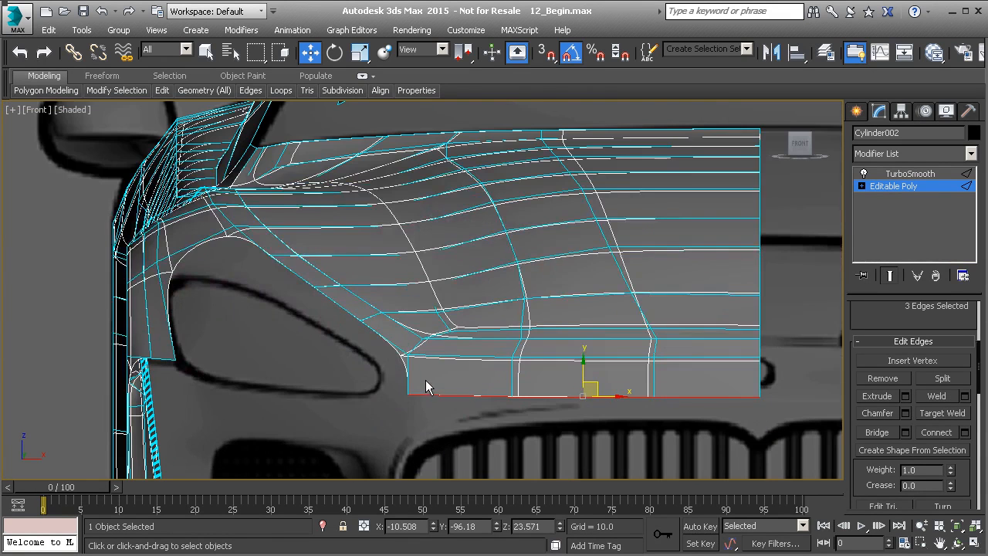
pyautogui.moveTo(427, 386); pyautogui.dragTo(417, 293, button='middle')
pyautogui.moveTo(641, 339); pyautogui.dragTo(535, 300, button='middle')
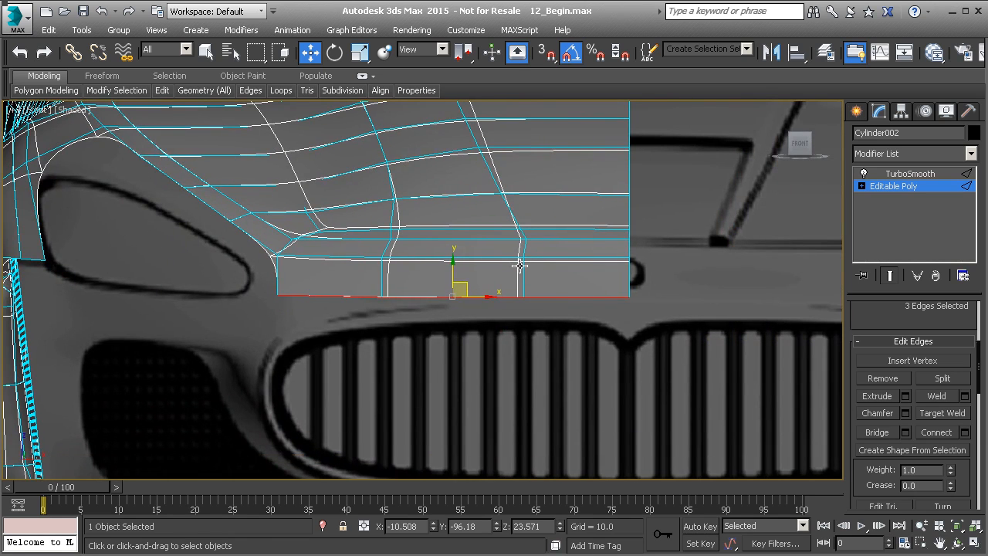
pyautogui.click(571, 297)
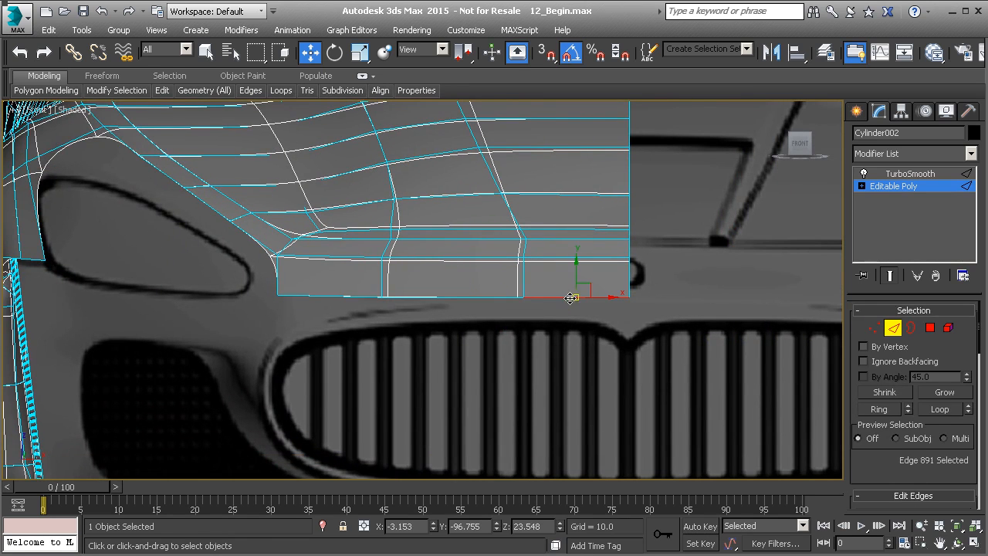
pyautogui.keyDown('shift'); pyautogui.moveTo(580, 278); pyautogui.dragTo(576, 298); pyautogui.keyUp('shift')
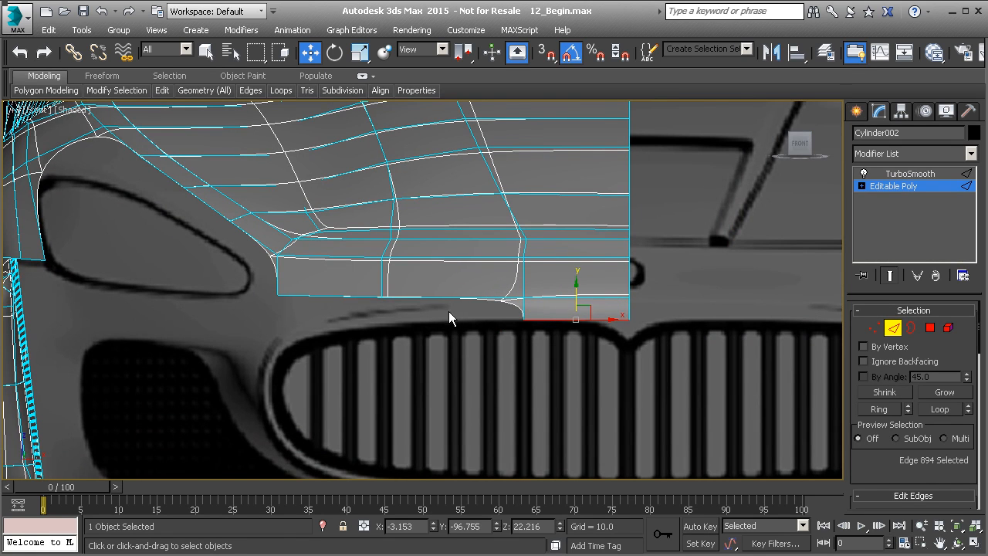
# - Move the hood's outer front corner vertex and the vertex beside it to follow the curve above the grille
pyautogui.press('1')
pyautogui.click(278, 295)
pyautogui.moveTo(299, 287); pyautogui.dragTo(320, 302)
pyautogui.click(379, 296)
pyautogui.moveTo(390, 295); pyautogui.dragTo(398, 297)
pyautogui.press('p')
pyautogui.scroll(-3, 424, 298)
pyautogui.keyDown('alt'); pyautogui.moveTo(425, 304); pyautogui.dragTo(513, 369, button='middle'); pyautogui.keyUp('alt')
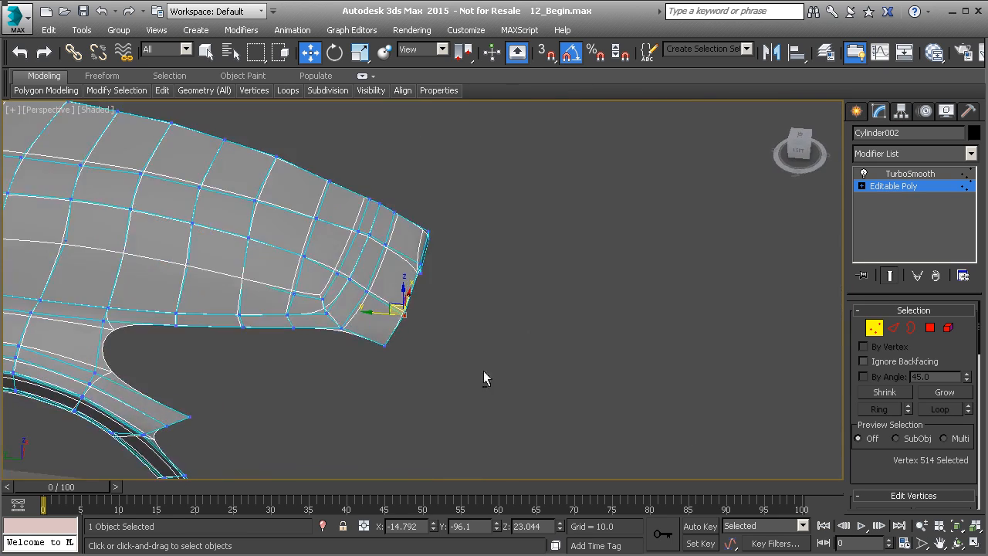
# - Move the vertex beside the hood's outer front corner onto the nose outline in the top view, at about Y -95.95
pyautogui.press('y')
pyautogui.scroll(-2, 398, 343)
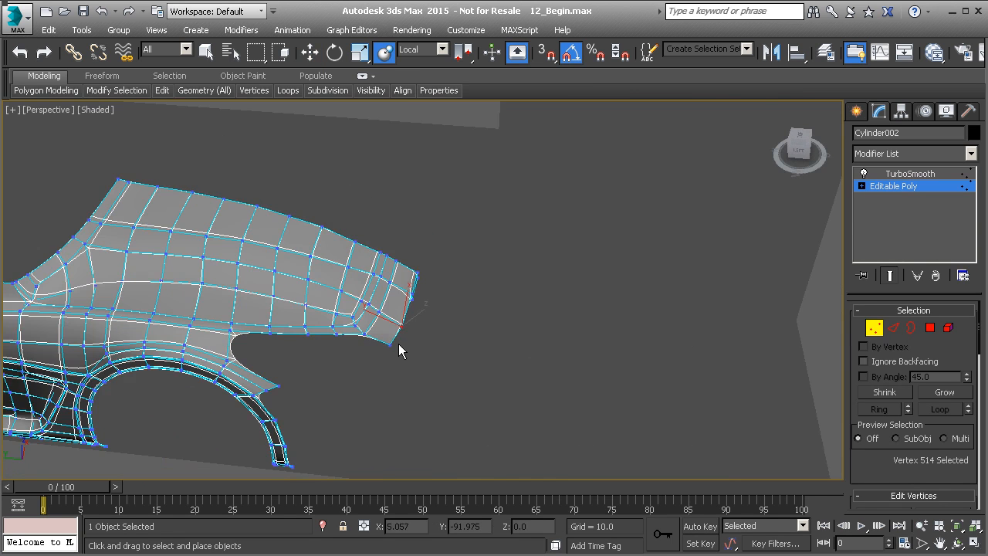
pyautogui.press('t')
pyautogui.scroll(-4, 397, 344)
pyautogui.scroll(6, 417, 312)
pyautogui.rightClick(459, 338)
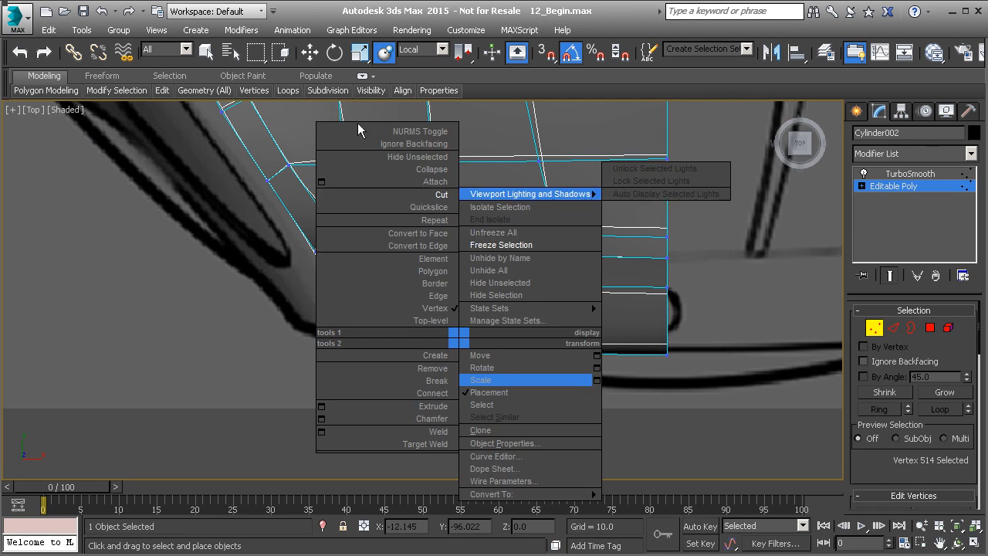
pyautogui.click(310, 54)
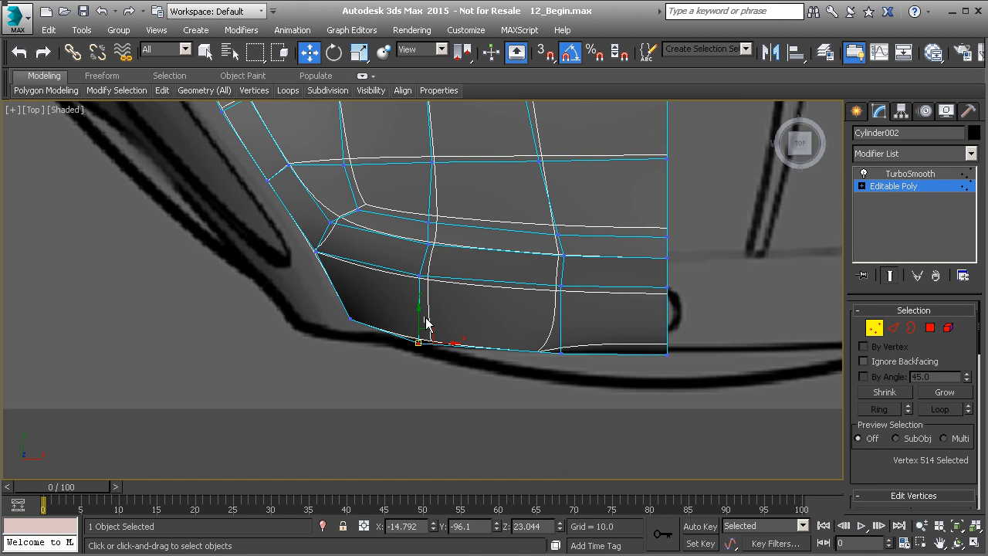
pyautogui.click(424, 355)
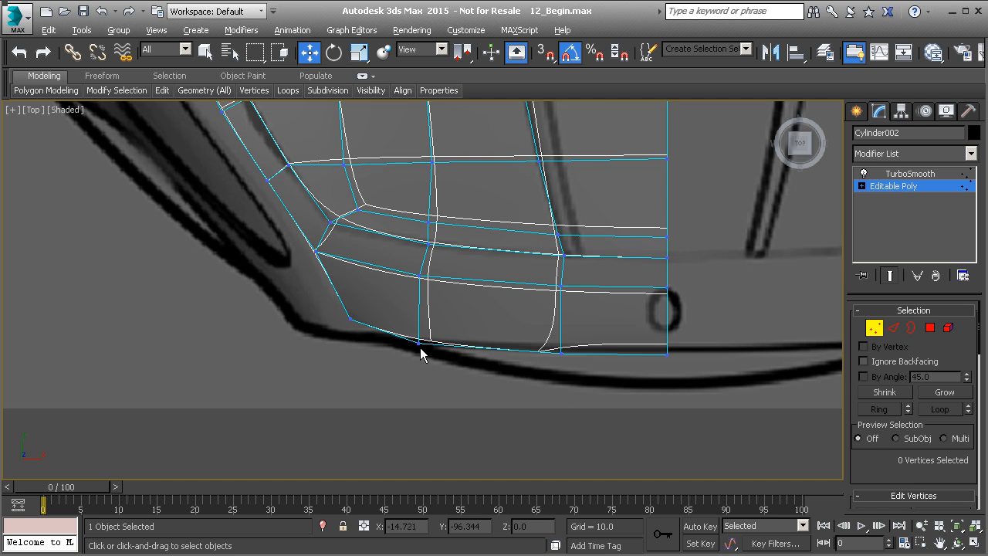
pyautogui.click(418, 340)
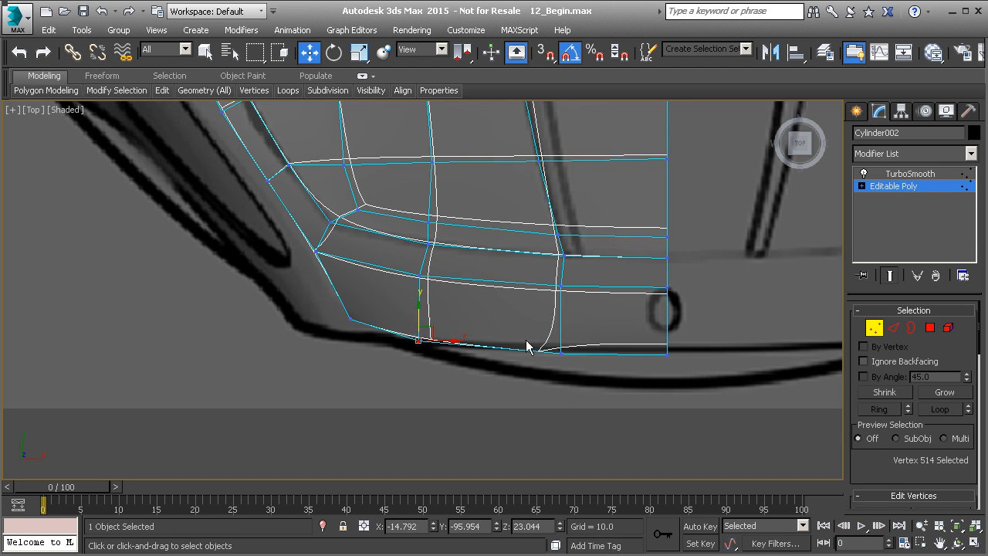
# - Adjust the front vertices near the centreline and the outer corner vertex to match the top blueprint's nose outline
pyautogui.moveTo(690, 376); pyautogui.dragTo(690, 375)
pyautogui.moveTo(613, 331); pyautogui.dragTo(613, 324)
pyautogui.moveTo(350, 325); pyautogui.dragTo(353, 328)
pyautogui.moveTo(350, 294); pyautogui.dragTo(349, 312)
pyautogui.scroll(-3, 348, 300)
pyautogui.press('p')
pyautogui.keyDown('alt'); pyautogui.moveTo(347, 301); pyautogui.dragTo(319, 230, button='middle'); pyautogui.keyUp('alt')
# - Extrude the two outer front edges of the hood down to the grille's upper outline in the front view
pyautogui.press('f')
pyautogui.scroll(3, 417, 310)
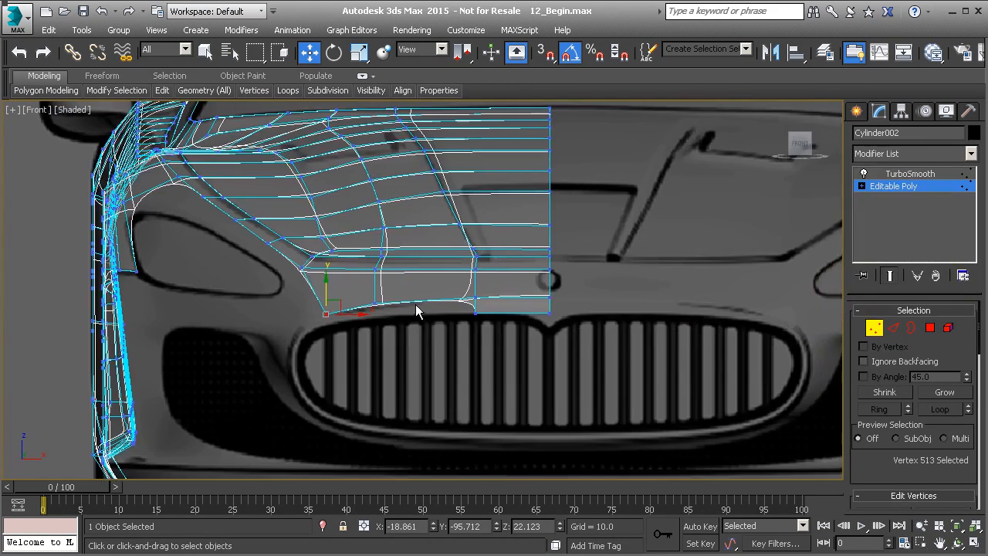
pyautogui.press('2')
pyautogui.keyDown('ctrl'); pyautogui.click(334, 305); pyautogui.keyUp('ctrl')
pyautogui.moveTo(376, 277); pyautogui.dragTo(377, 299)
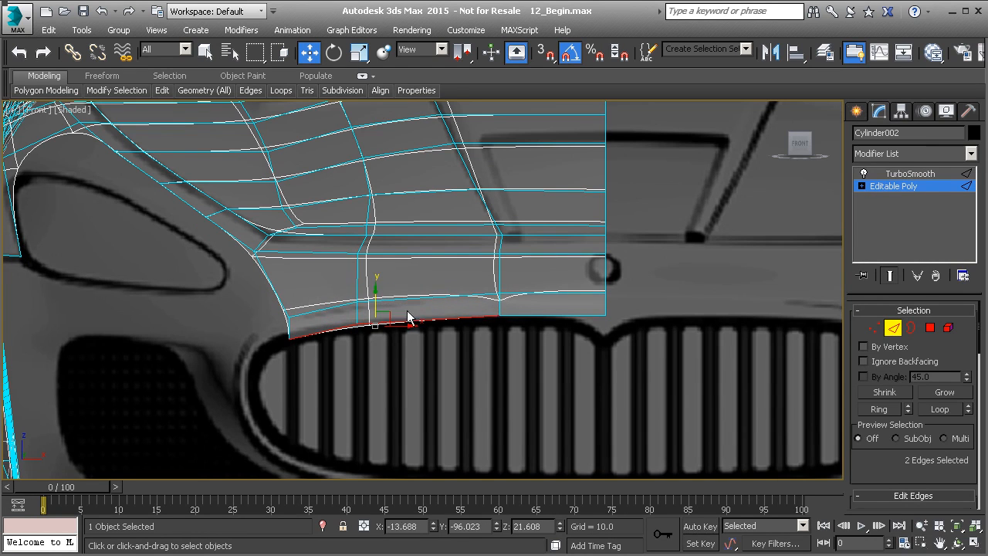
# - Weld the two overlapping vertices where the outer and central front strips meet above the grille
pyautogui.press('1')
pyautogui.click(499, 317)
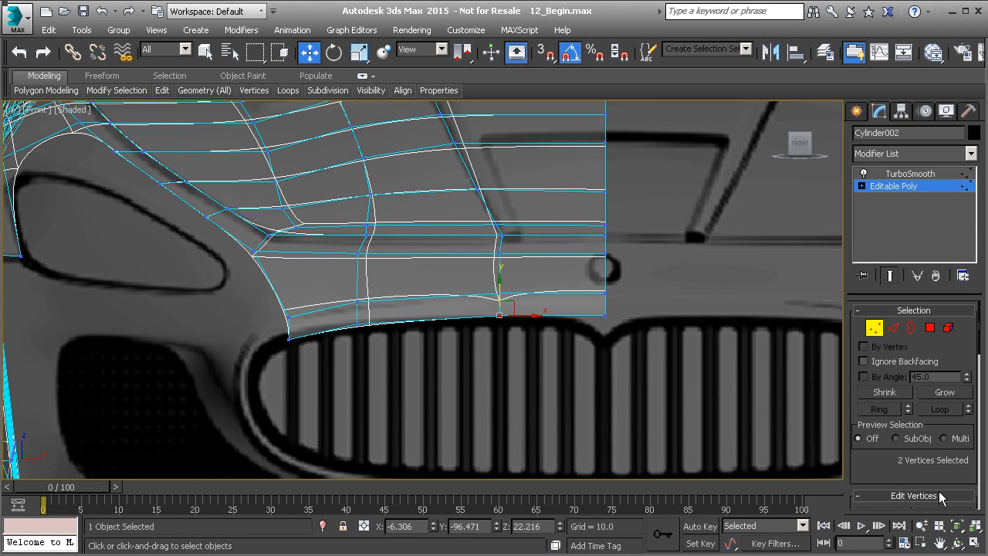
pyautogui.scroll(-3, 948, 502)
pyautogui.click(922, 409)
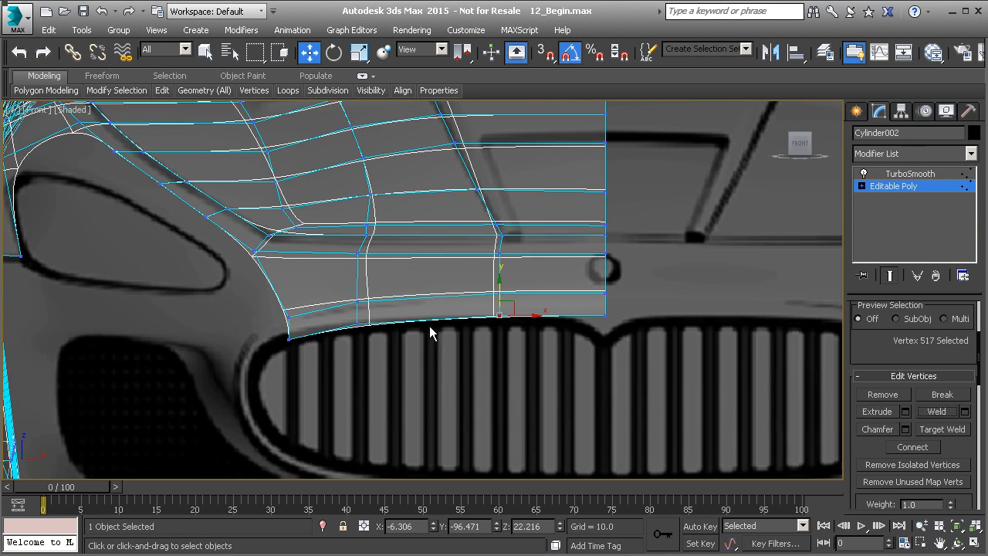
# - Reposition the vertices along the grille's upper outline and shift the strip's outer corner vertices inward to fit the curve
pyautogui.scroll(4, 426, 331)
pyautogui.click(297, 316)
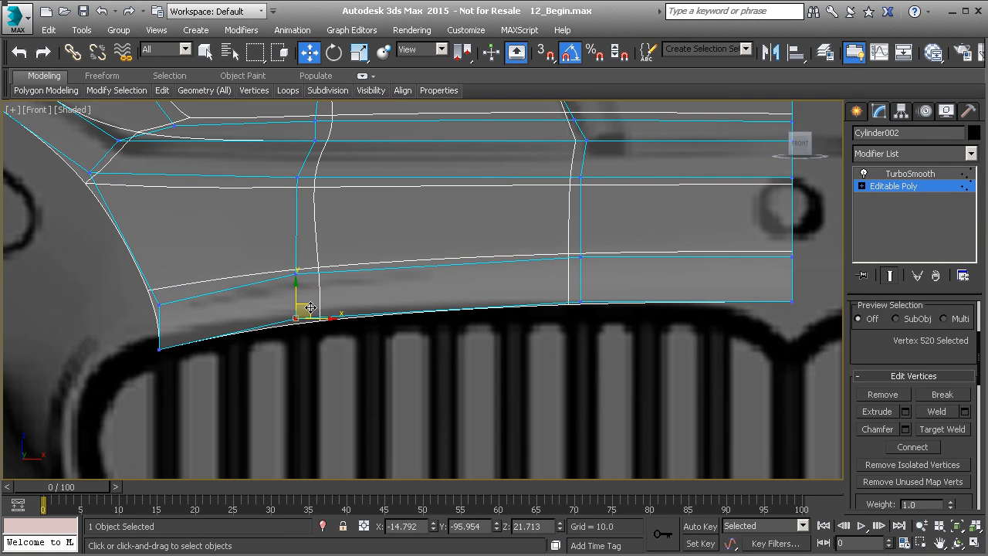
pyautogui.moveTo(310, 309); pyautogui.dragTo(315, 305)
pyautogui.moveTo(698, 329); pyautogui.dragTo(803, 327)
pyautogui.moveTo(686, 276); pyautogui.dragTo(685, 275)
pyautogui.moveTo(139, 324); pyautogui.dragTo(209, 324, button='middle')
pyautogui.moveTo(183, 337); pyautogui.dragTo(257, 319)
pyautogui.moveTo(207, 284); pyautogui.dragTo(237, 284)
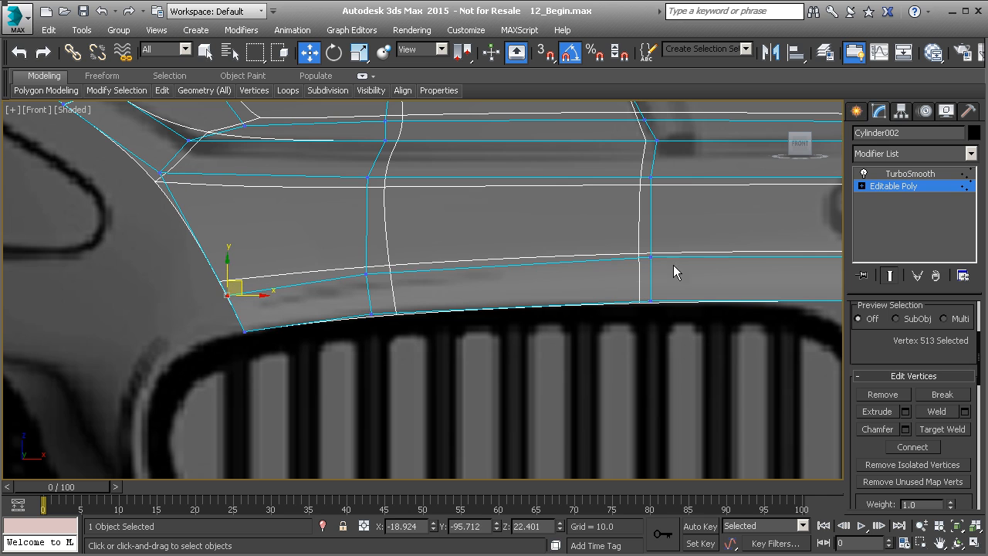
# - Lower the two central upper-row vertices above the grille to about Z 23.35 and even out the vertices beside them
pyautogui.moveTo(562, 285); pyautogui.dragTo(447, 294, button='middle')
pyautogui.scroll(-2, 447, 294)
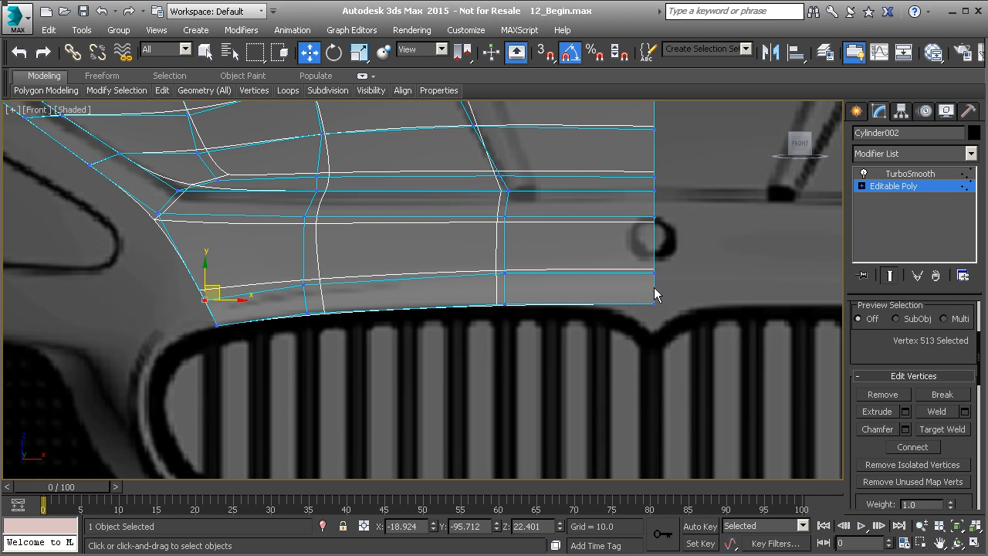
pyautogui.moveTo(629, 282); pyautogui.dragTo(627, 281)
pyautogui.moveTo(578, 244); pyautogui.dragTo(576, 252)
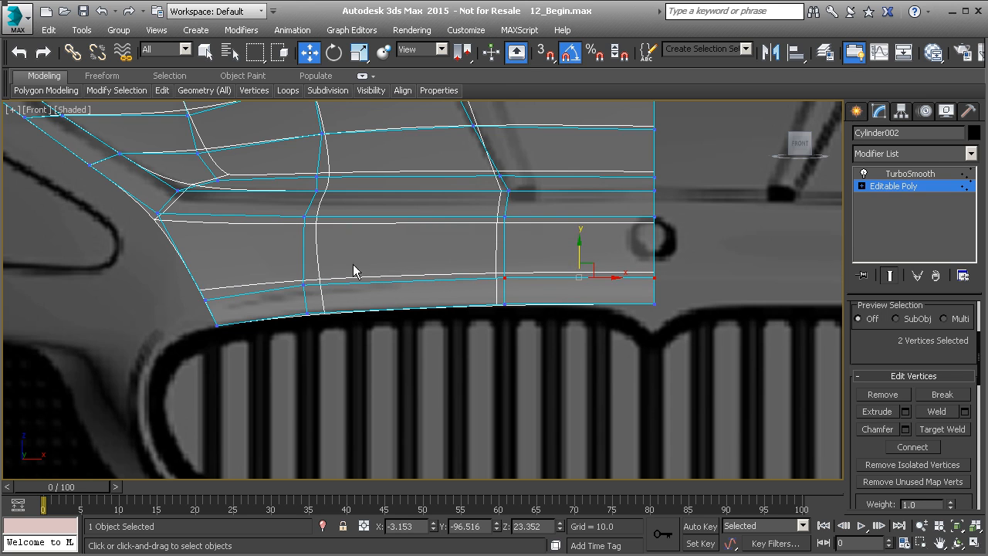
pyautogui.moveTo(322, 296); pyautogui.dragTo(320, 294)
pyautogui.moveTo(303, 255); pyautogui.dragTo(304, 261)
pyautogui.moveTo(191, 295); pyautogui.dragTo(221, 287)
# - Extrude the strip's outer end edge around the grille's upper corner and down its side, placing the new vertices
pyautogui.moveTo(227, 305); pyautogui.dragTo(377, 256, button='middle')
pyautogui.press('2')
pyautogui.click(249, 300)
pyautogui.keyDown('shift'); pyautogui.moveTo(376, 256); pyautogui.dragTo(284, 356); pyautogui.keyUp('shift')
pyautogui.press('1')
pyautogui.click(308, 278)
pyautogui.press('2')
pyautogui.press('1')
pyautogui.click(291, 342)
pyautogui.scroll(3, 311, 349)
pyautogui.click(289, 357)
# - Refine the inner and outer vertices at the grille's upper corner and the strip's lower end to match the frame
pyautogui.click(305, 254)
pyautogui.moveTo(314, 246); pyautogui.dragTo(316, 244)
pyautogui.click(272, 228)
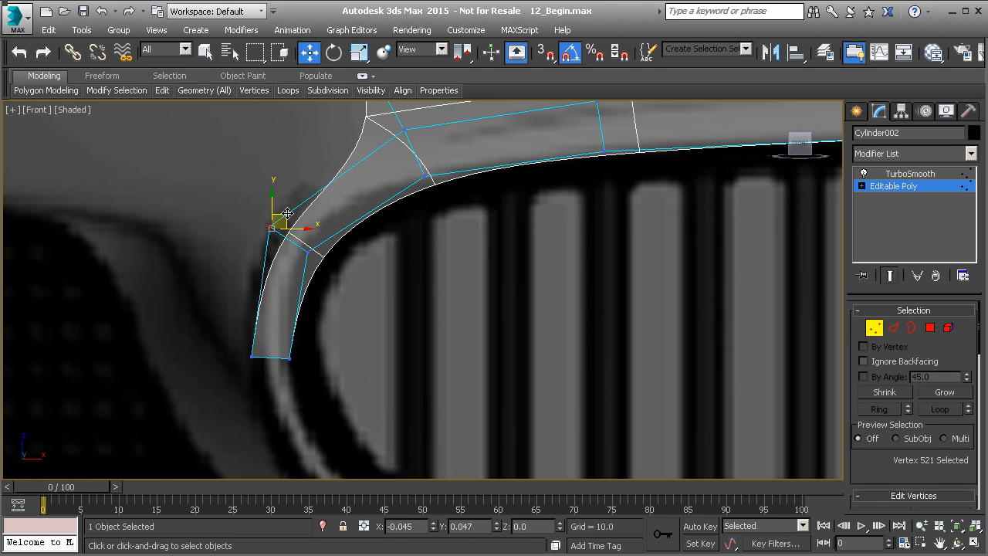
pyautogui.moveTo(283, 219); pyautogui.dragTo(277, 214)
pyautogui.moveTo(239, 349); pyautogui.dragTo(270, 358)
# - Extrude the strip's end edge farther down and inward along the grille frame's side
pyautogui.moveTo(280, 366); pyautogui.dragTo(291, 283, button='middle')
pyautogui.press('2')
pyautogui.click(284, 272)
pyautogui.keyDown('shift'); pyautogui.moveTo(284, 273); pyautogui.dragTo(325, 343); pyautogui.keyUp('shift')
pyautogui.moveTo(309, 331); pyautogui.dragTo(308, 269, button='middle')
# - Fit the inner and outer vertices of the strip's newest segment to the width of the grille frame
pyautogui.press('1')
pyautogui.click(276, 281)
pyautogui.moveTo(286, 272); pyautogui.dragTo(305, 308)
pyautogui.click(319, 283)
pyautogui.moveTo(341, 272); pyautogui.dragTo(346, 312)
pyautogui.keyDown('ctrl'); pyautogui.click(294, 316); pyautogui.keyUp('ctrl')
pyautogui.moveTo(346, 312); pyautogui.dragTo(322, 321, button='middle')
pyautogui.scroll(-2, 323, 322)
# - Extrude the strip's end edge around the grille's lower corner and align its outer vertex with the frame
pyautogui.press('2')
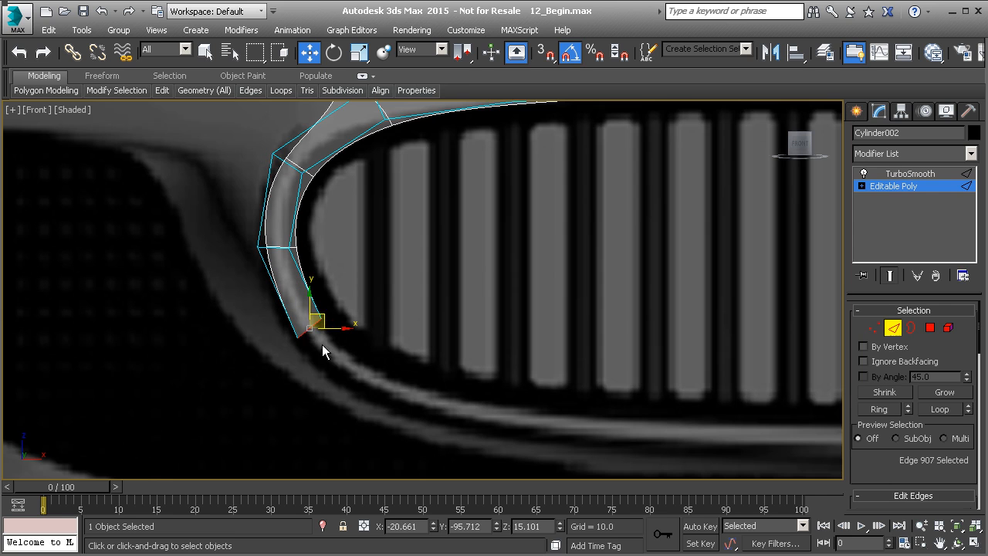
pyautogui.keyDown('shift'); pyautogui.moveTo(319, 320); pyautogui.dragTo(402, 407); pyautogui.keyUp('shift')
pyautogui.press('1')
pyautogui.click(379, 400)
pyautogui.moveTo(403, 407); pyautogui.dragTo(371, 358, button='middle')
# - Extrude two more segments along the grille's lower edge, fitting the vertices to the frame's thickness
pyautogui.press('2')
pyautogui.keyDown('shift'); pyautogui.moveTo(351, 354); pyautogui.dragTo(513, 364); pyautogui.keyUp('shift')
pyautogui.moveTo(512, 364); pyautogui.dragTo(409, 397, button='middle')
pyautogui.press('1')
pyautogui.click(373, 388)
pyautogui.moveTo(396, 389); pyautogui.dragTo(593, 378)
pyautogui.press('2')
pyautogui.moveTo(593, 378); pyautogui.dragTo(407, 379, button='middle')
pyautogui.scroll(-3, 407, 379)
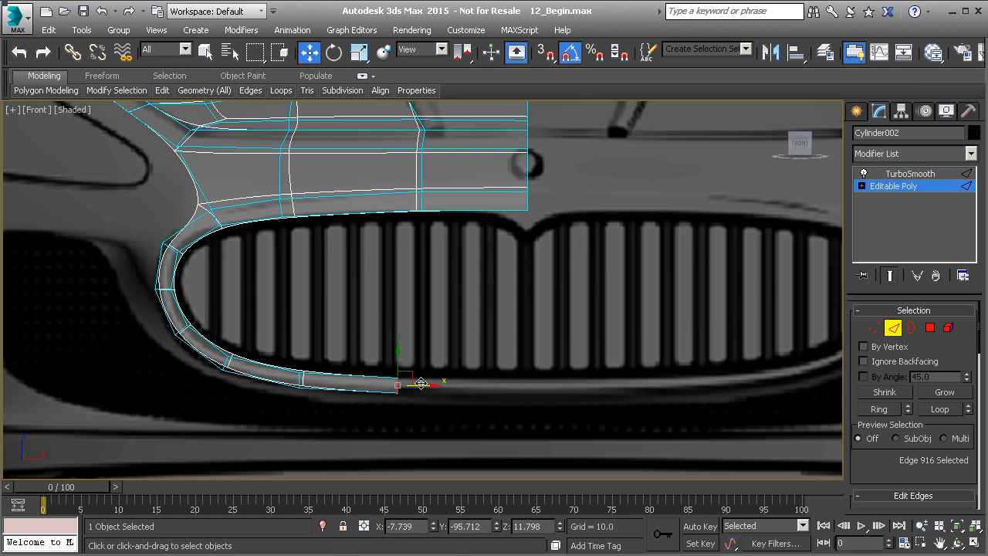
# - Extrude the lower strip's end edge to the car's centreline and set its X position to 0
pyautogui.keyDown('shift'); pyautogui.moveTo(415, 388); pyautogui.dragTo(549, 393); pyautogui.keyUp('shift')
pyautogui.scroll(-10, 885, 479)
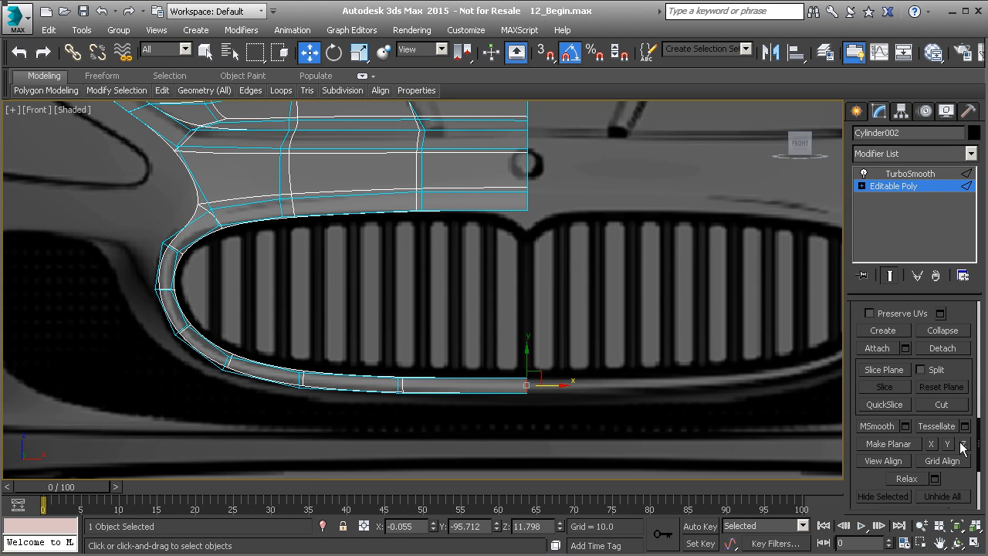
pyautogui.moveTo(419, 526); pyautogui.dragTo(344, 530)
pyautogui.write('0')
pyautogui.press('Return')
# - Enable the Edge constraint and slide the outer column of interior vertices above the grille toward the centreline
pyautogui.scroll(3, 444, 351)
pyautogui.scroll(-3, 363, 328)
pyautogui.scroll(5, 339, 240)
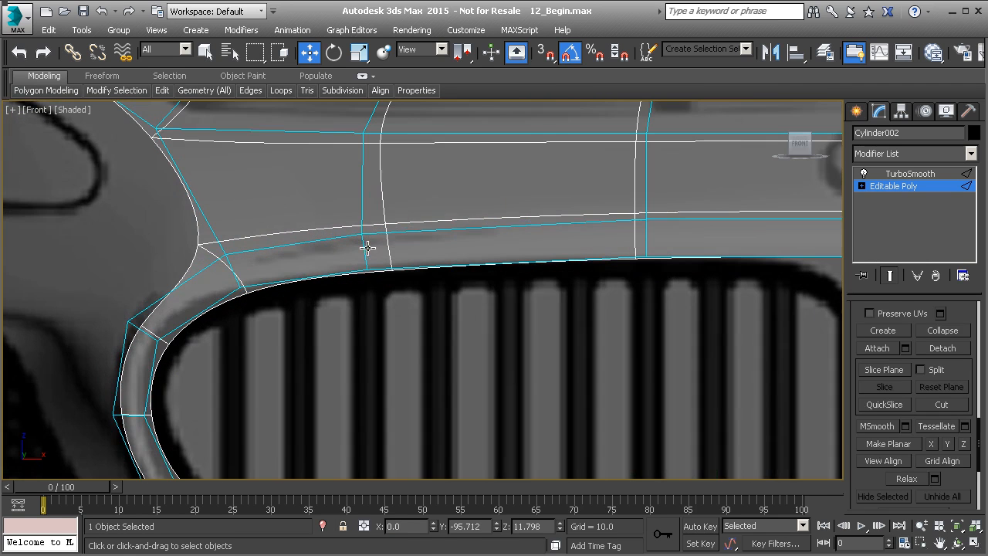
pyautogui.press('1')
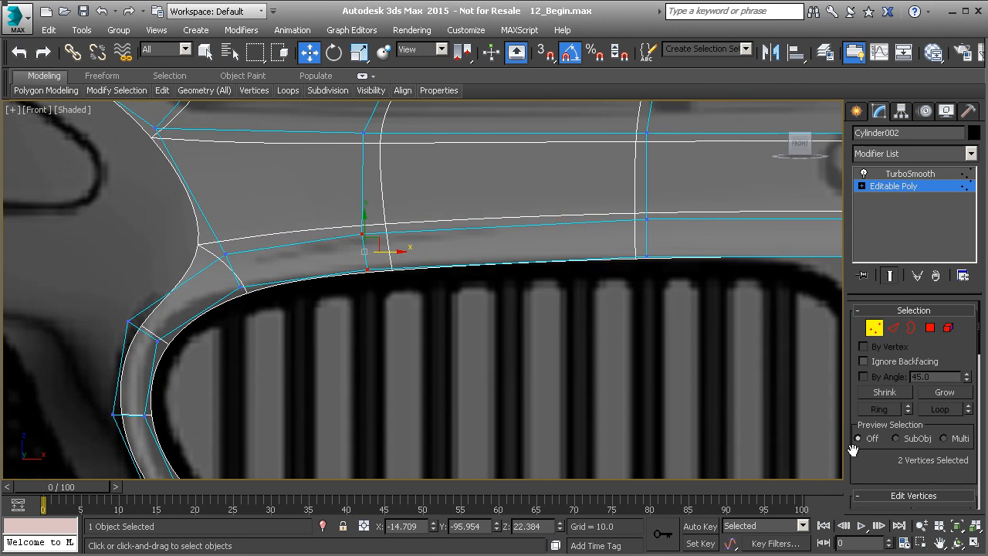
pyautogui.scroll(-2, 422, 280)
pyautogui.scroll(-10, 854, 455)
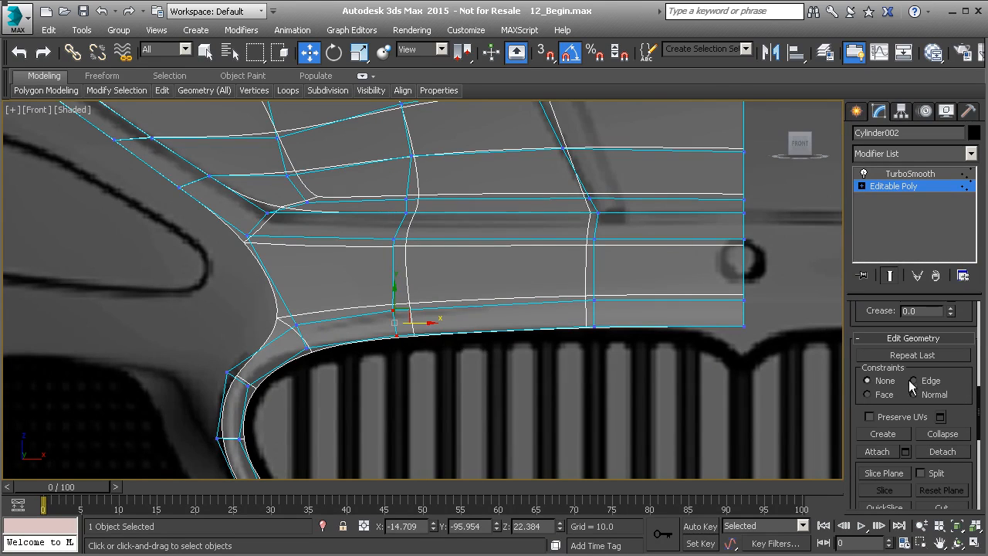
pyautogui.moveTo(420, 321); pyautogui.dragTo(470, 324)
pyautogui.moveTo(423, 240); pyautogui.dragTo(451, 241)
pyautogui.moveTo(394, 194); pyautogui.dragTo(440, 199)
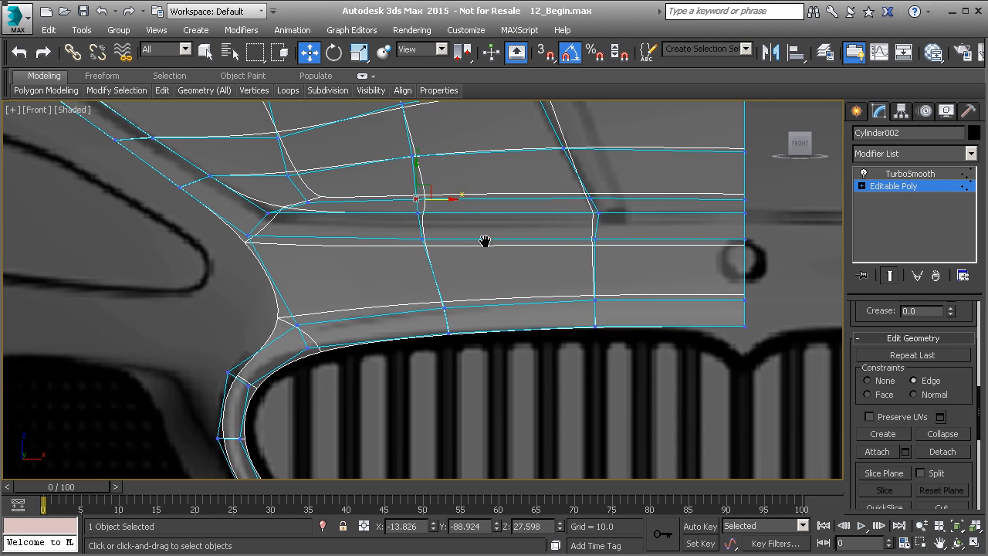
# - Slide the vertices of the column nearest the centreline along their edges to straighten its flow into the grille
pyautogui.click(593, 214)
pyautogui.moveTo(617, 215); pyautogui.dragTo(613, 216)
pyautogui.moveTo(620, 345); pyautogui.dragTo(633, 313)
pyautogui.moveTo(365, 313); pyautogui.dragTo(421, 284, button='middle')
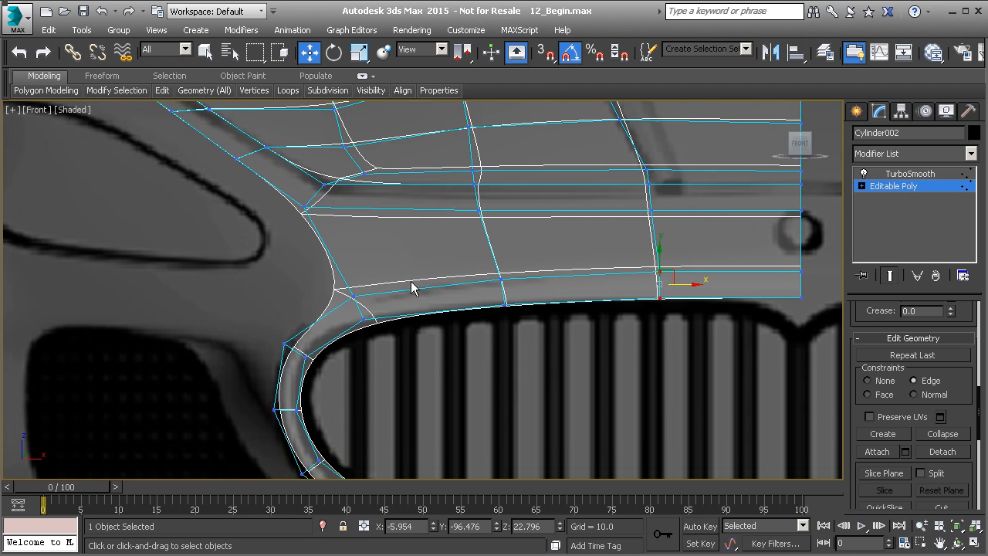
# - Turn off the Edge constraint and move the grille frame's outermost vertex pair back to match the grille curve in the side blueprint
pyautogui.moveTo(348, 290); pyautogui.dragTo(401, 329)
pyautogui.moveTo(372, 303); pyautogui.dragTo(384, 227, button='middle')
pyautogui.scroll(-3, 385, 227)
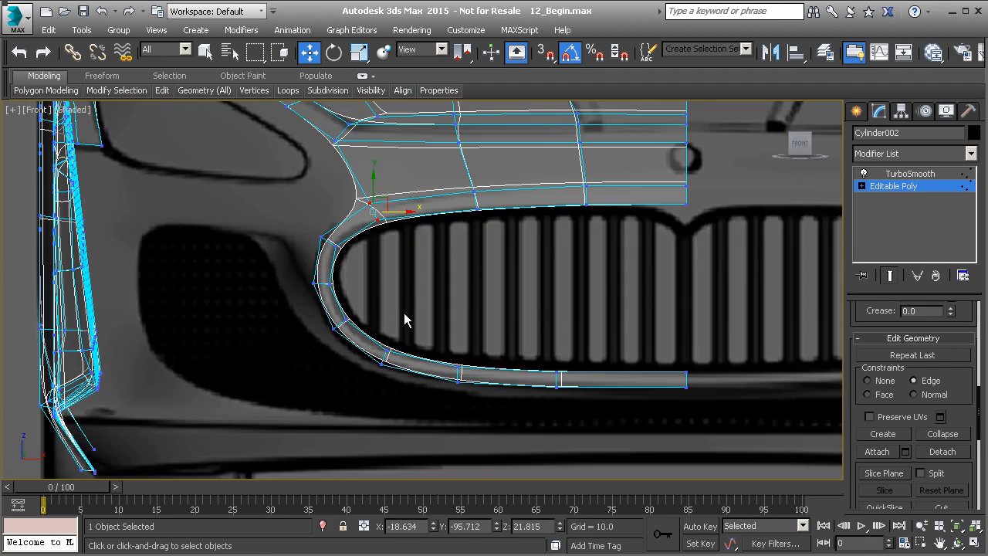
pyautogui.moveTo(288, 272); pyautogui.dragTo(353, 301)
pyautogui.scroll(2, 332, 310)
pyautogui.moveTo(414, 344); pyautogui.dragTo(294, 282, button='middle')
pyautogui.scroll(-1, 292, 283)
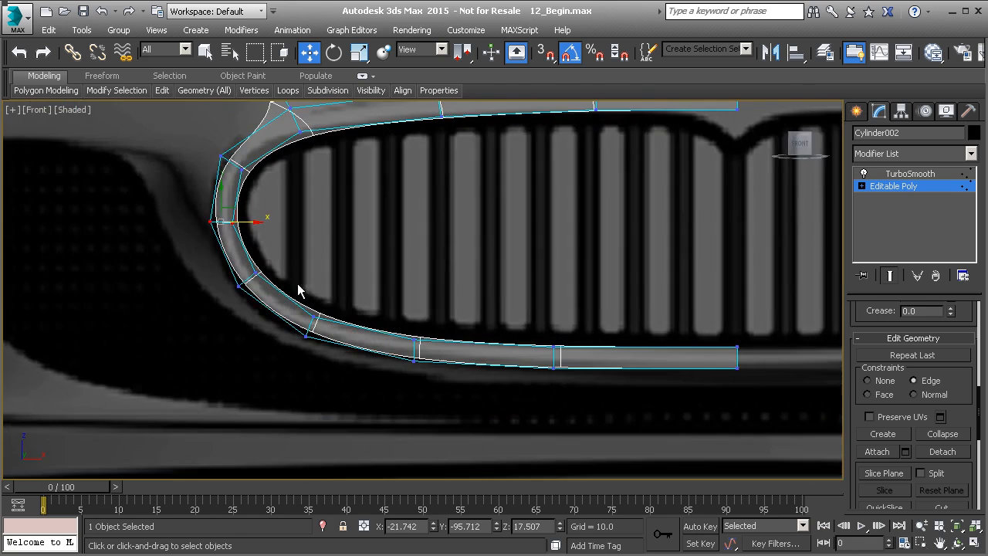
pyautogui.moveTo(587, 313); pyautogui.dragTo(374, 394, button='middle')
pyautogui.scroll(-3, 454, 362)
pyautogui.press('p')
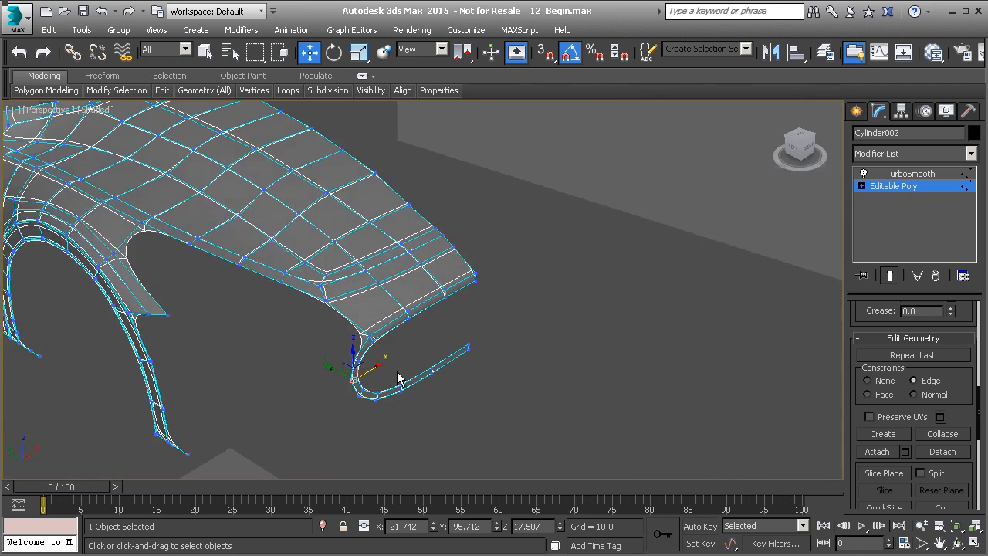
pyautogui.press('l')
pyautogui.scroll(2, 480, 390)
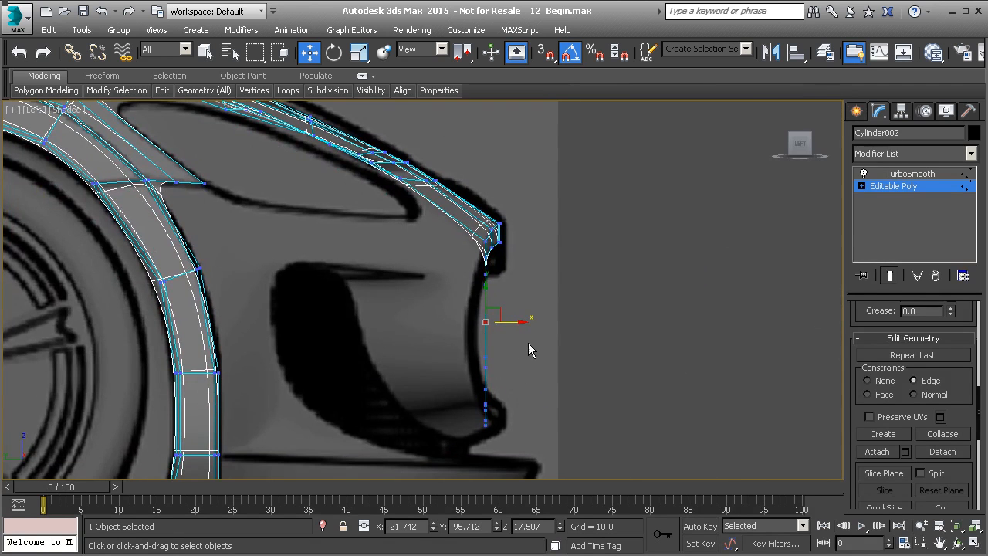
pyautogui.moveTo(442, 309); pyautogui.dragTo(475, 329)
pyautogui.moveTo(534, 340); pyautogui.dragTo(533, 339)
pyautogui.scroll(2, 473, 337)
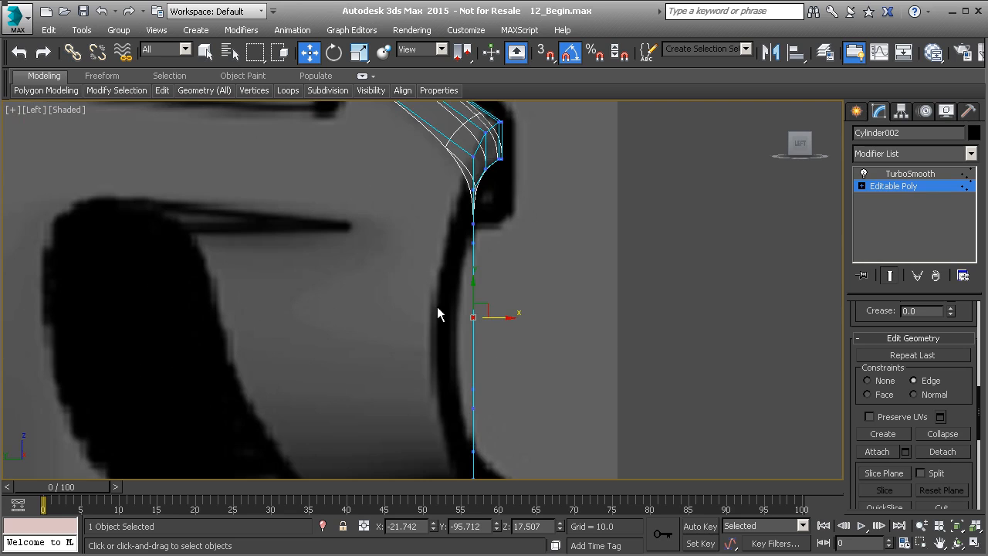
pyautogui.press('p')
pyautogui.keyDown('alt'); pyautogui.moveTo(518, 340); pyautogui.dragTo(565, 357, button='middle'); pyautogui.keyUp('alt')
pyautogui.press('l')
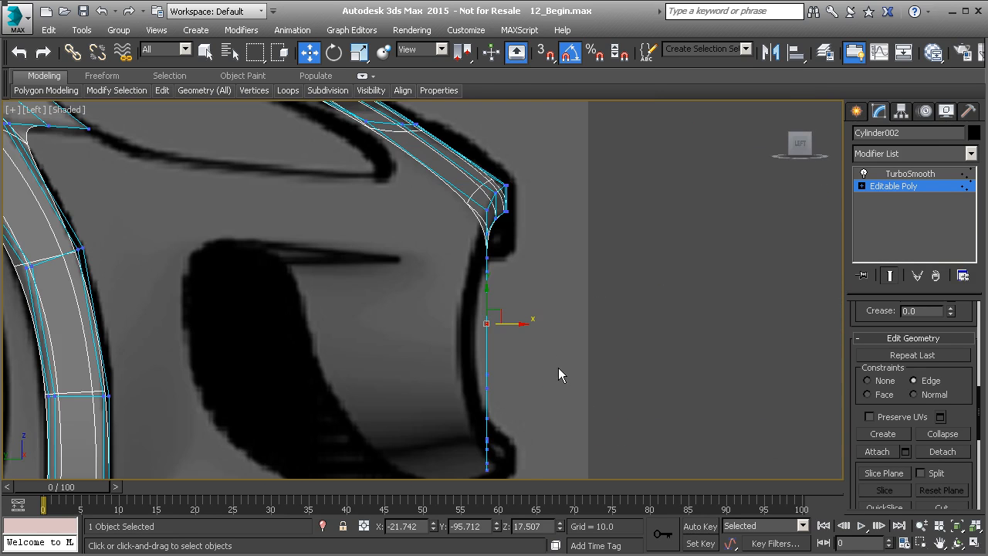
pyautogui.moveTo(509, 324); pyautogui.dragTo(482, 329)
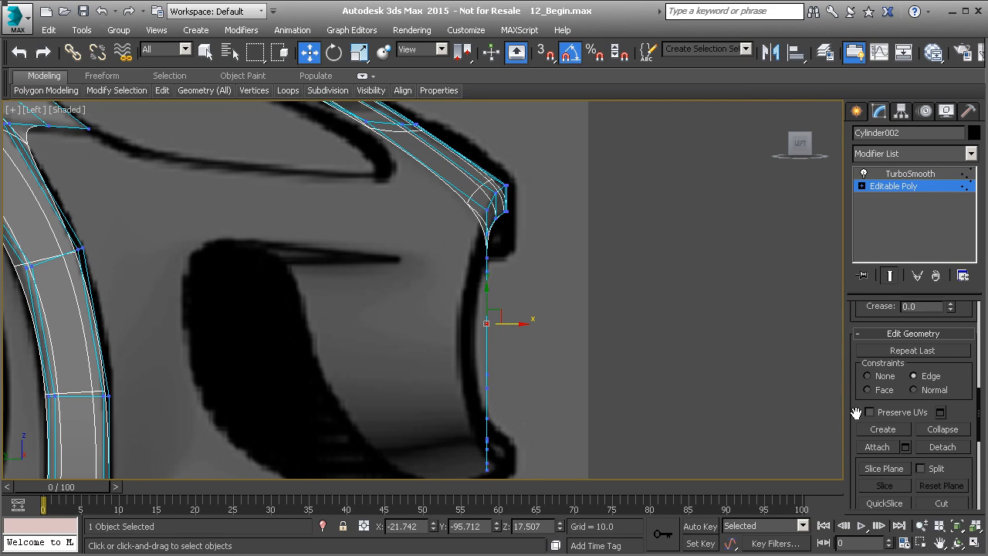
# - Move the frame's vertex pairs just above and below the outermost pair, and the next lower pair, back to follow the side blueprint's curve
pyautogui.moveTo(520, 324); pyautogui.dragTo(501, 266)
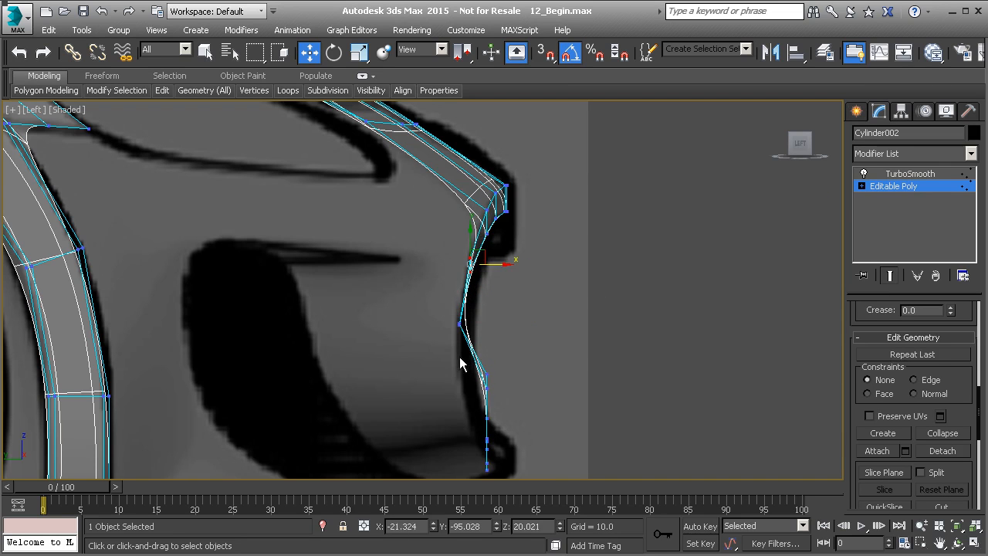
pyautogui.moveTo(498, 398); pyautogui.dragTo(493, 383)
pyautogui.moveTo(526, 419); pyautogui.dragTo(527, 383, button='middle')
pyautogui.press('p')
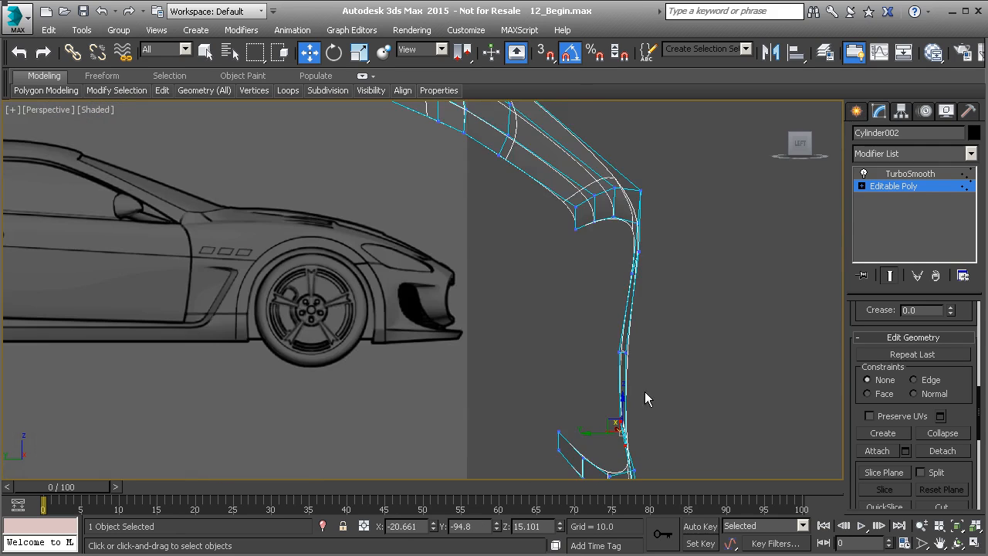
pyautogui.keyDown('alt'); pyautogui.moveTo(658, 387); pyautogui.dragTo(442, 349, button='middle'); pyautogui.keyUp('alt')
pyautogui.click(445, 351)
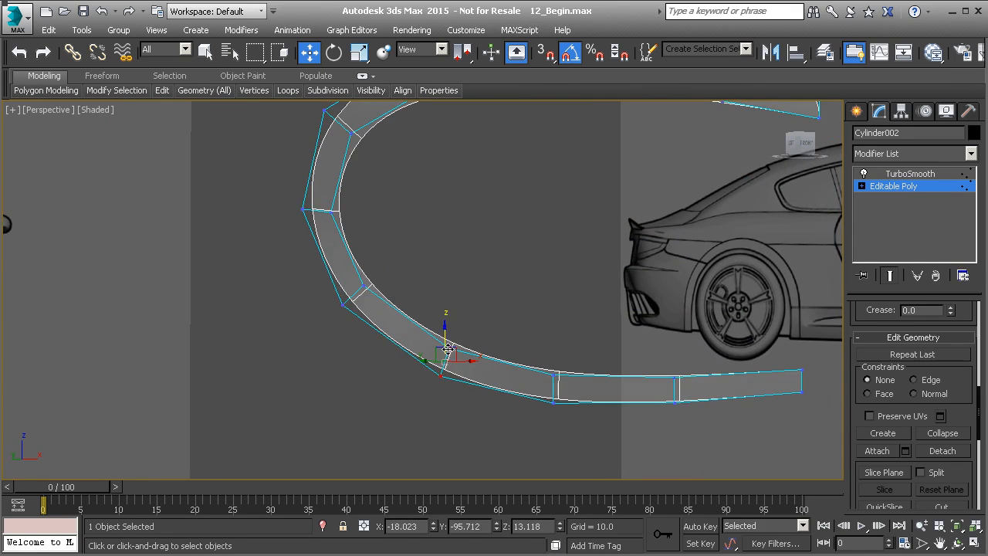
pyautogui.press('l')
pyautogui.moveTo(567, 392); pyautogui.dragTo(559, 393)
# - Move the vertex pair at the start of the frame's lower strip slightly back in the side view, to about Y -95.57
pyautogui.press('p')
pyautogui.keyDown('alt'); pyautogui.moveTo(605, 411); pyautogui.dragTo(468, 398, button='middle'); pyautogui.keyUp('alt')
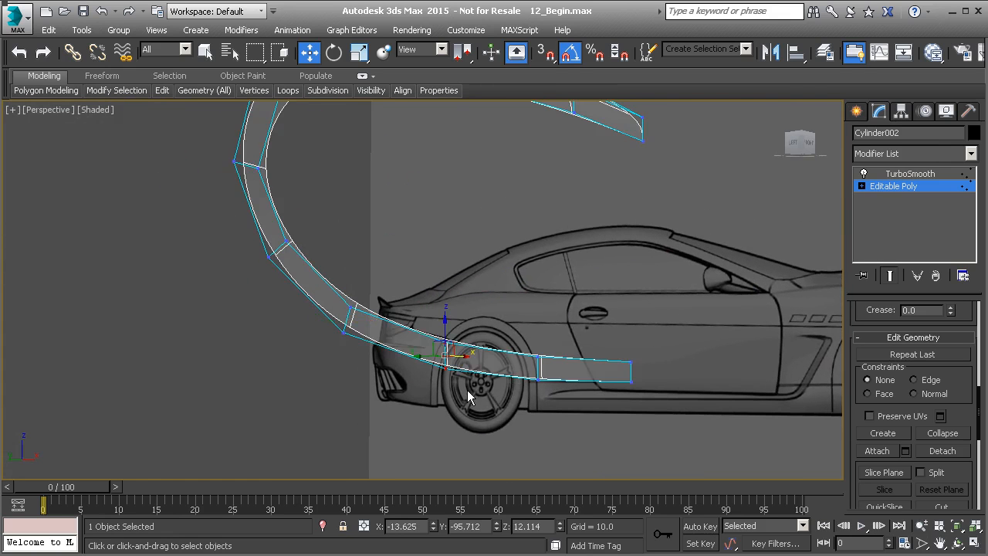
pyautogui.press('l')
pyautogui.scroll(8, 480, 392)
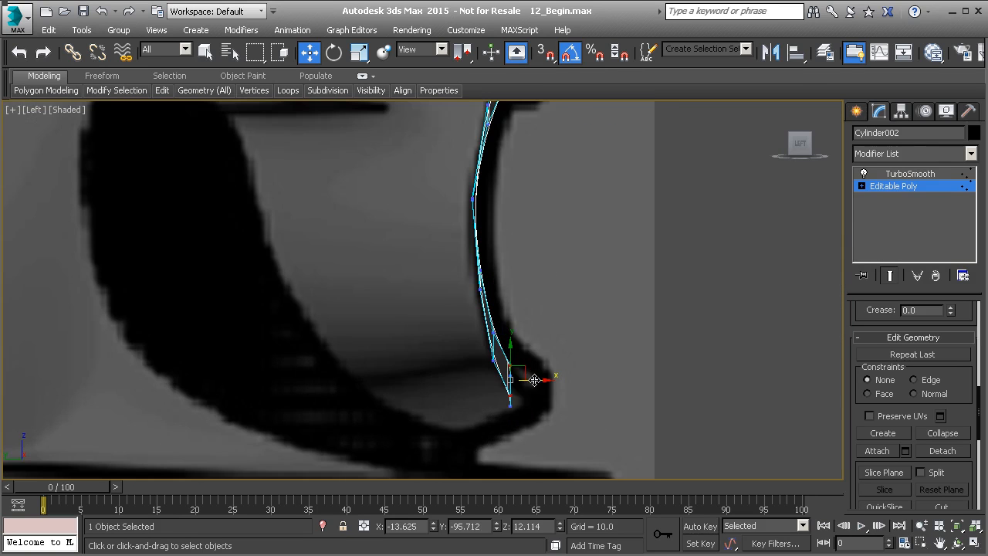
pyautogui.moveTo(534, 380); pyautogui.dragTo(530, 380)
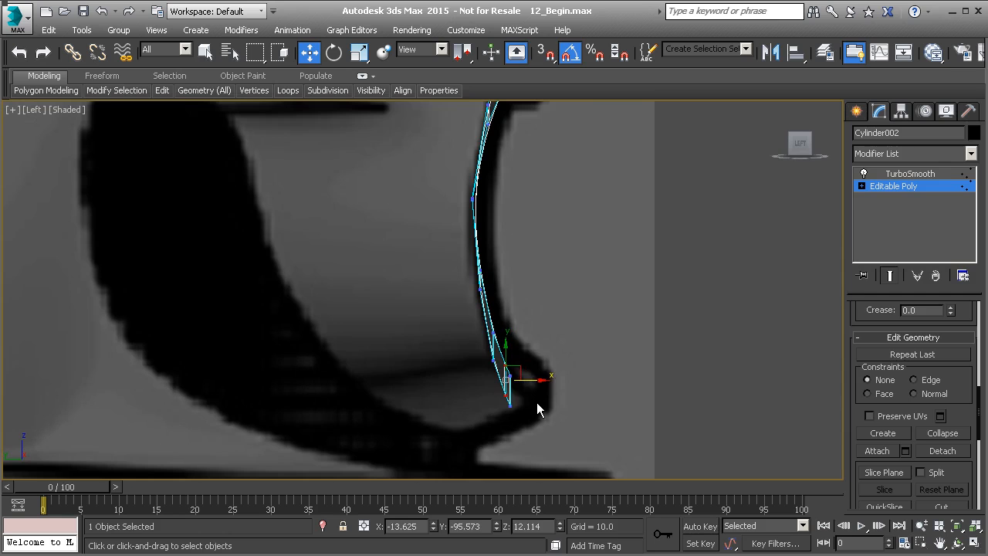
# - Move the lower strip's end vertices at the centreline forward to the tip of the lower lip in the side blueprint
pyautogui.scroll(-3, 537, 403)
pyautogui.press('p')
pyautogui.keyDown('alt'); pyautogui.moveTo(583, 411); pyautogui.dragTo(488, 384, button='middle'); pyautogui.keyUp('alt')
pyautogui.scroll(-4, 471, 370)
pyautogui.moveTo(454, 346); pyautogui.dragTo(471, 370)
pyautogui.moveTo(471, 370)
pyautogui.keyDown('alt'); pyautogui.mouseDown(button='middle')
pyautogui.moveTo(498, 382)
pyautogui.moveTo(470, 371)
pyautogui.mouseUp(button='middle'); pyautogui.keyUp('alt')
pyautogui.scroll(4, 467, 369)
pyautogui.press('l')
pyautogui.keyDown('shift'); pyautogui.moveTo(549, 396); pyautogui.dragTo(575, 397); pyautogui.keyUp('shift')
# - Move the lower strip's vertex pair next to the centreline forward to about Y -96.3, and check the nose curve from above
pyautogui.press('p')
pyautogui.scroll(-4, 536, 401)
pyautogui.keyDown('alt'); pyautogui.moveTo(536, 402); pyautogui.dragTo(474, 396, button='middle'); pyautogui.keyUp('alt')
pyautogui.moveTo(461, 406); pyautogui.dragTo(498, 437)
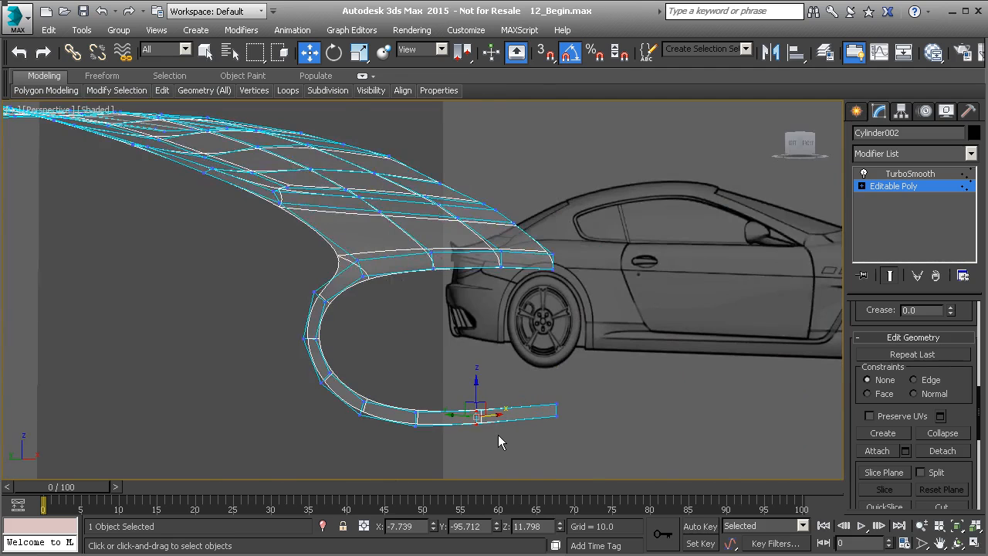
pyautogui.press('l')
pyautogui.keyDown('shift'); pyautogui.moveTo(555, 394); pyautogui.dragTo(569, 393); pyautogui.keyUp('shift')
pyautogui.scroll(3, 569, 395)
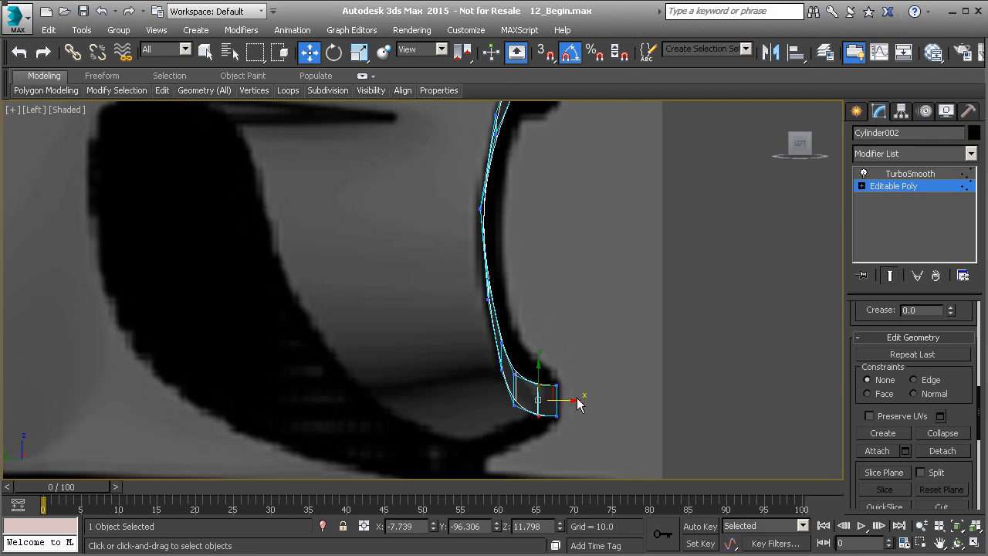
pyautogui.moveTo(489, 208); pyautogui.dragTo(489, 391, button='middle')
pyautogui.press('t')
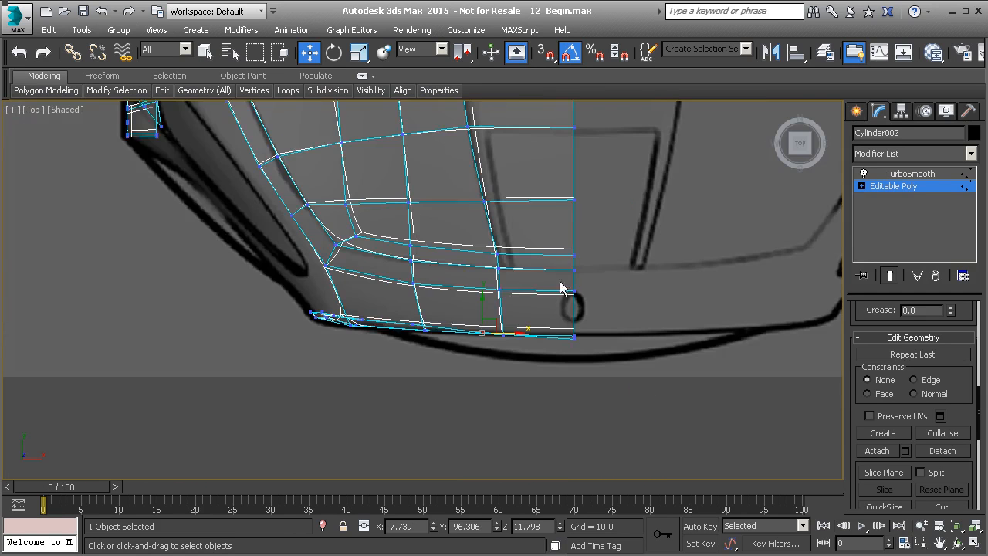
pyautogui.scroll(2, 563, 294)
pyautogui.scroll(1, 559, 369)
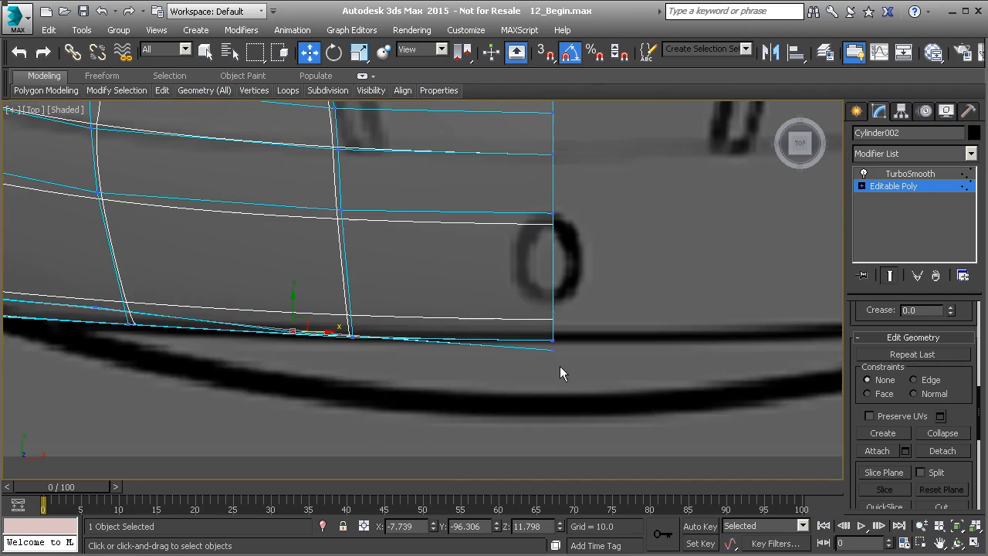
# - Select the ten-edge loop around the inside of the grille opening and extrude it back into the car to about Y -93.3
pyautogui.press('p')
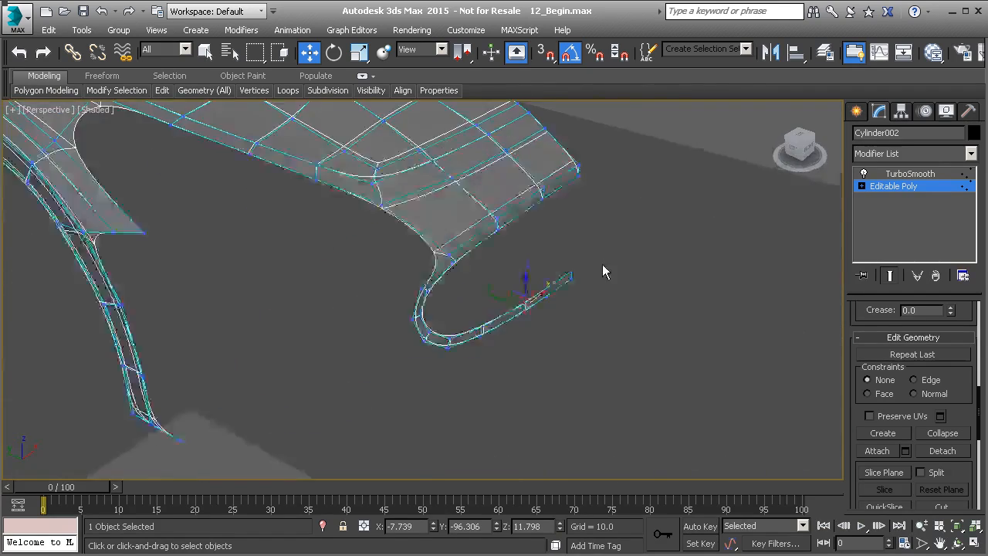
pyautogui.keyDown('alt'); pyautogui.moveTo(605, 272); pyautogui.dragTo(535, 278, button='middle'); pyautogui.keyUp('alt')
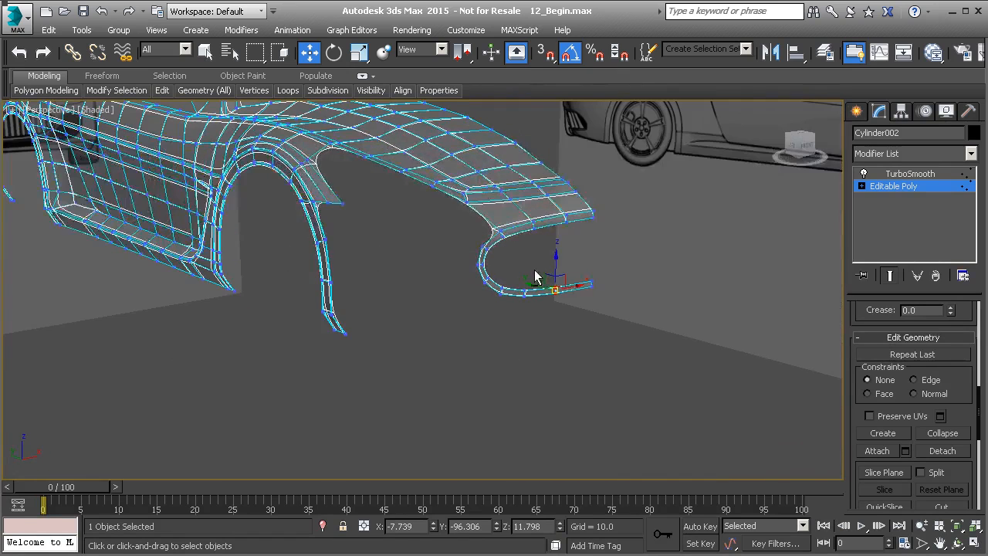
pyautogui.click(893, 185)
pyautogui.press('2')
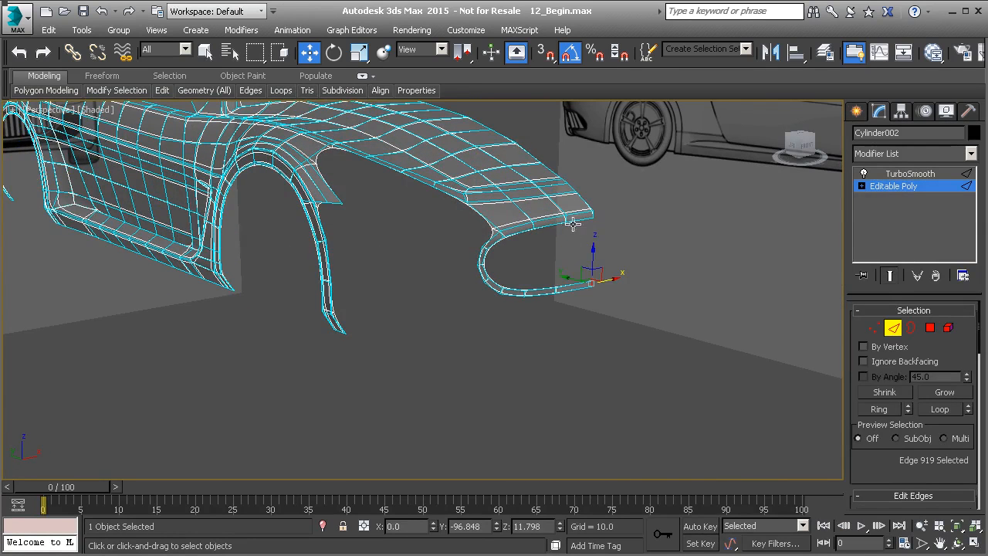
pyautogui.doubleClick(577, 223)
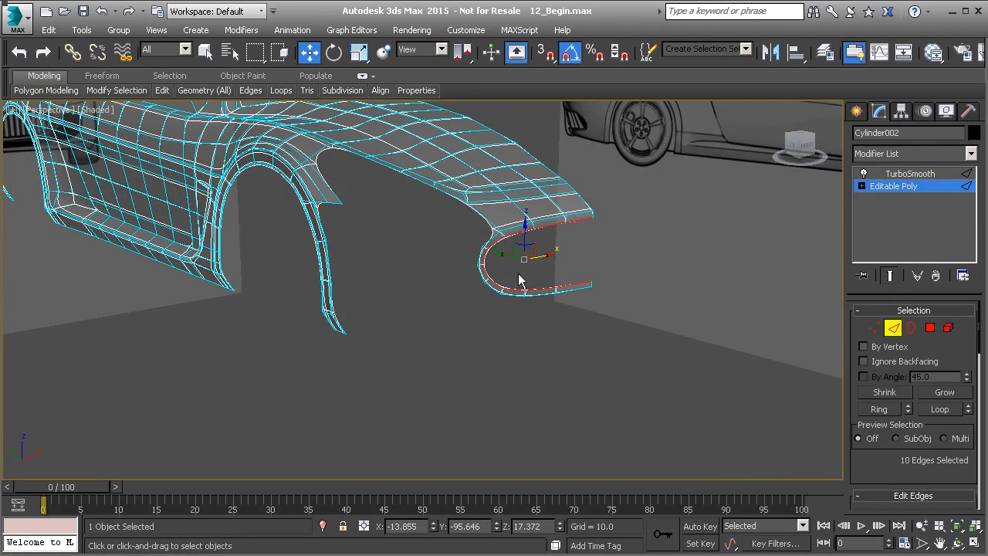
pyautogui.keyDown('alt'); pyautogui.moveTo(501, 270); pyautogui.dragTo(583, 275, button='middle'); pyautogui.keyUp('alt')
pyautogui.scroll(5, 525, 278)
pyautogui.moveTo(509, 178); pyautogui.dragTo(494, 285, button='middle')
pyautogui.scroll(-5, 495, 284)
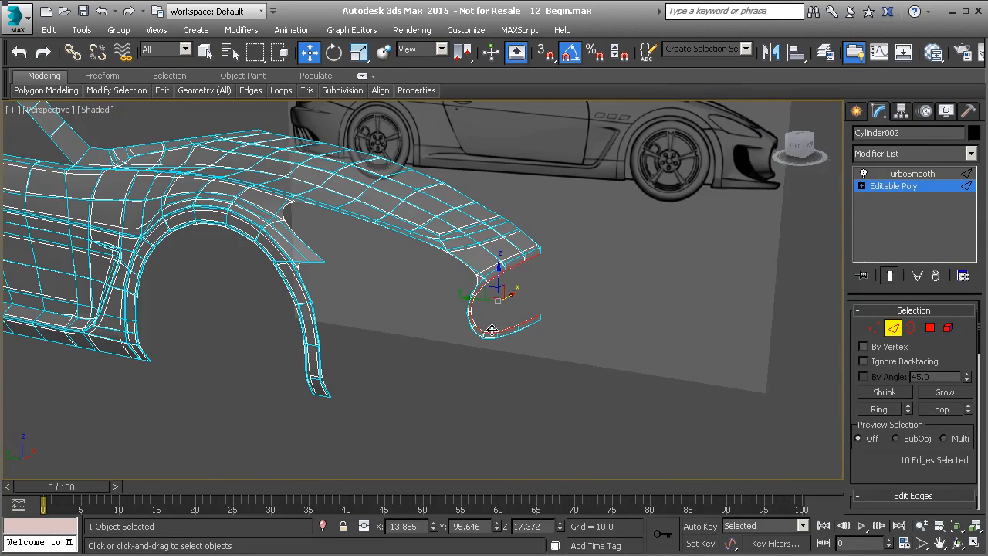
pyautogui.moveTo(475, 305)
pyautogui.keyDown('shift'); pyautogui.mouseDown()
pyautogui.moveTo(429, 290)
pyautogui.moveTo(480, 291)
pyautogui.mouseUp(); pyautogui.keyUp('shift')
pyautogui.keyDown('alt'); pyautogui.moveTo(508, 320); pyautogui.dragTo(706, 241, button='middle'); pyautogui.keyUp('alt')
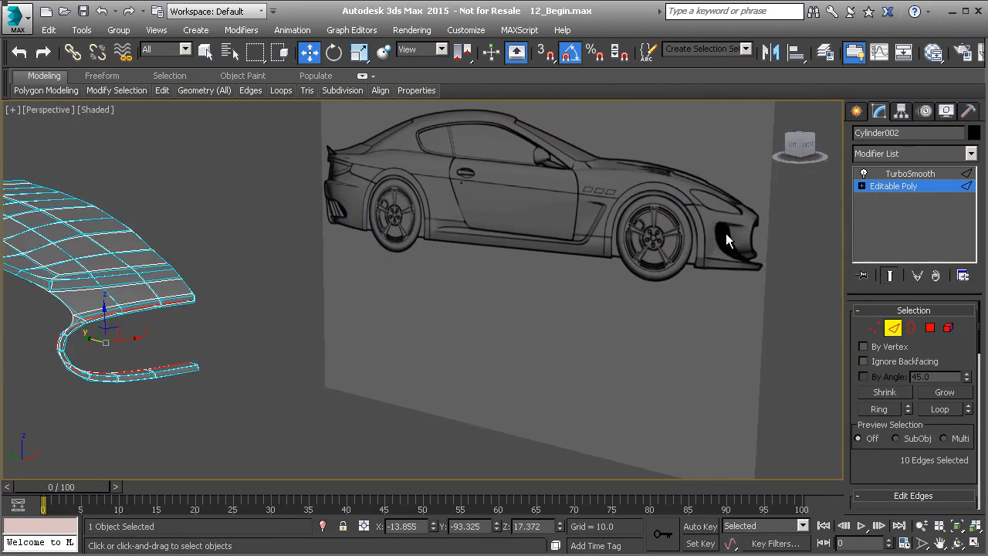
# - Select the six outer edges along the side and bottom of the grille frame and extrude them straight back to about Y -87.7
pyautogui.moveTo(292, 294); pyautogui.dragTo(444, 274, button='middle')
pyautogui.scroll(2, 460, 260)
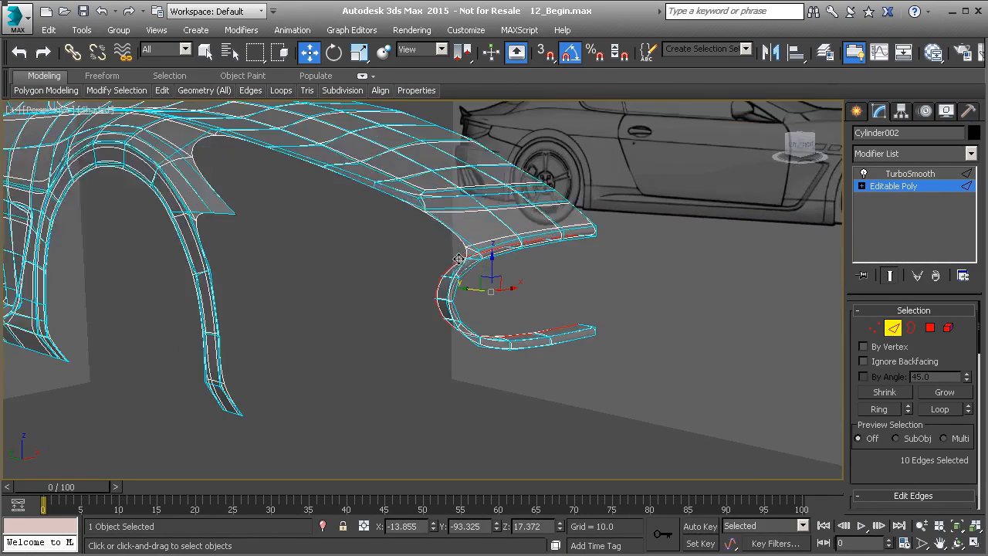
pyautogui.click(458, 269)
pyautogui.press('f')
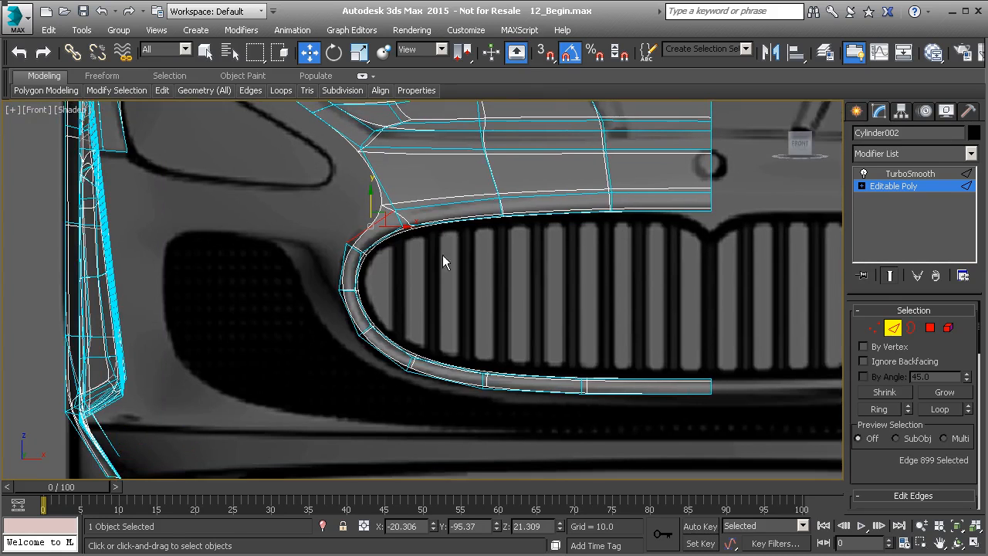
pyautogui.moveTo(373, 235); pyautogui.dragTo(451, 241, button='middle')
pyautogui.scroll(2, 418, 301)
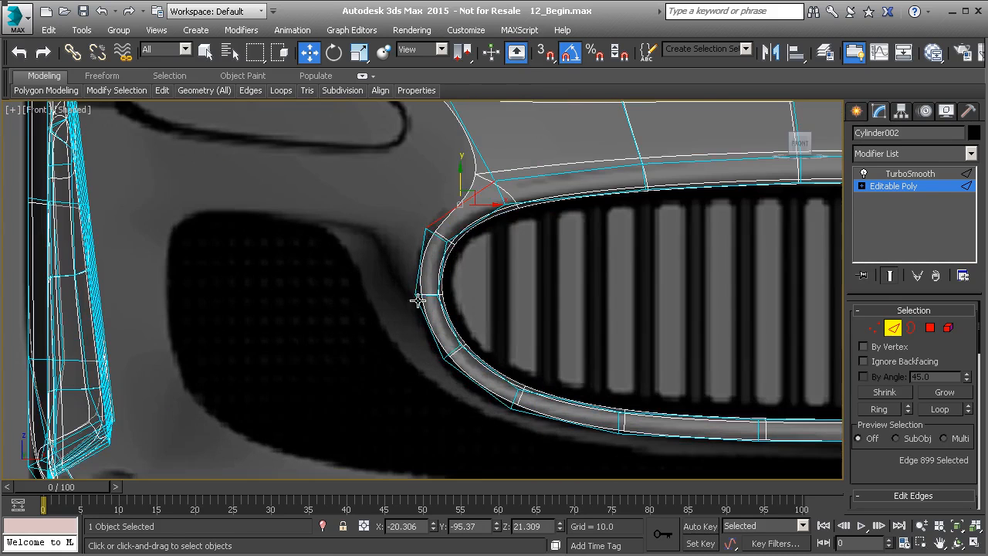
pyautogui.click(419, 282)
pyautogui.keyDown('ctrl'); pyautogui.click(433, 344); pyautogui.keyUp('ctrl')
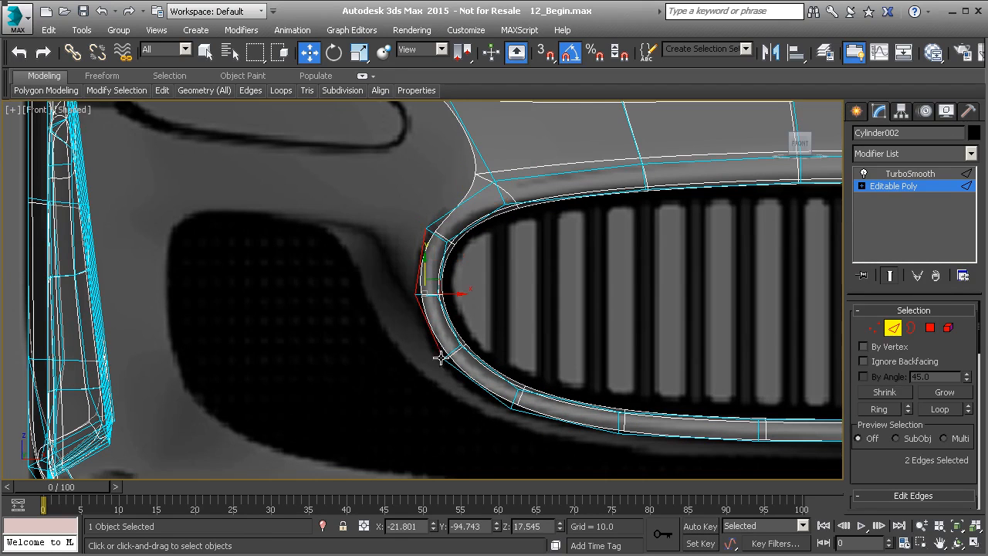
pyautogui.keyDown('ctrl'); pyautogui.click(475, 385); pyautogui.keyUp('ctrl')
pyautogui.keyDown('ctrl'); pyautogui.click(543, 423); pyautogui.keyUp('ctrl')
pyautogui.keyDown('ctrl'); pyautogui.click(662, 437); pyautogui.keyUp('ctrl')
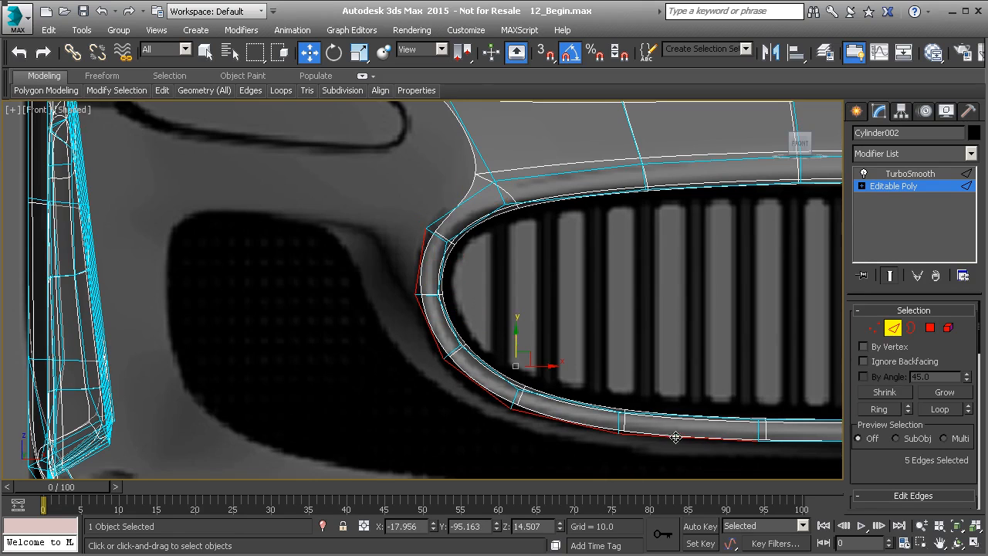
pyautogui.moveTo(759, 438); pyautogui.dragTo(620, 394, button='middle')
pyautogui.keyDown('ctrl'); pyautogui.click(673, 400); pyautogui.keyUp('ctrl')
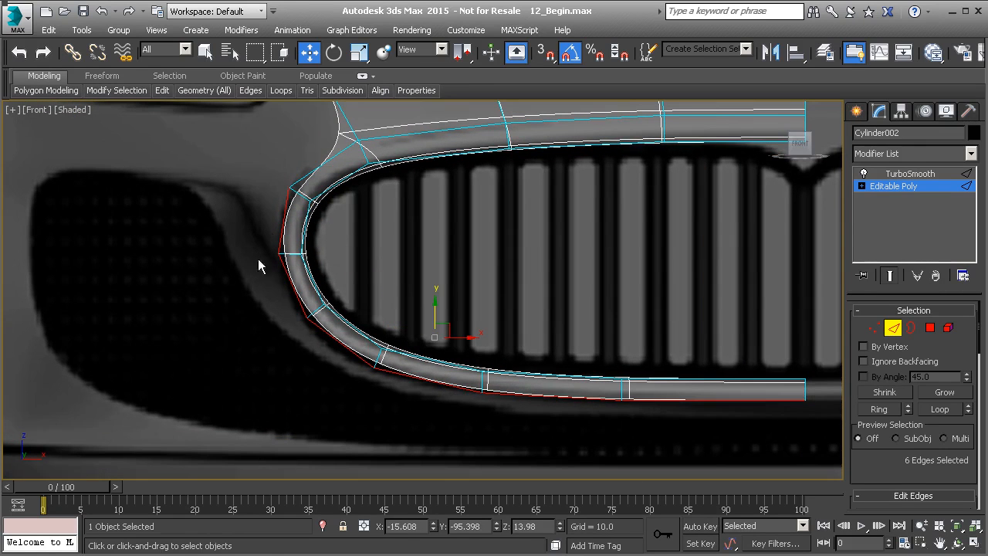
pyautogui.press('l')
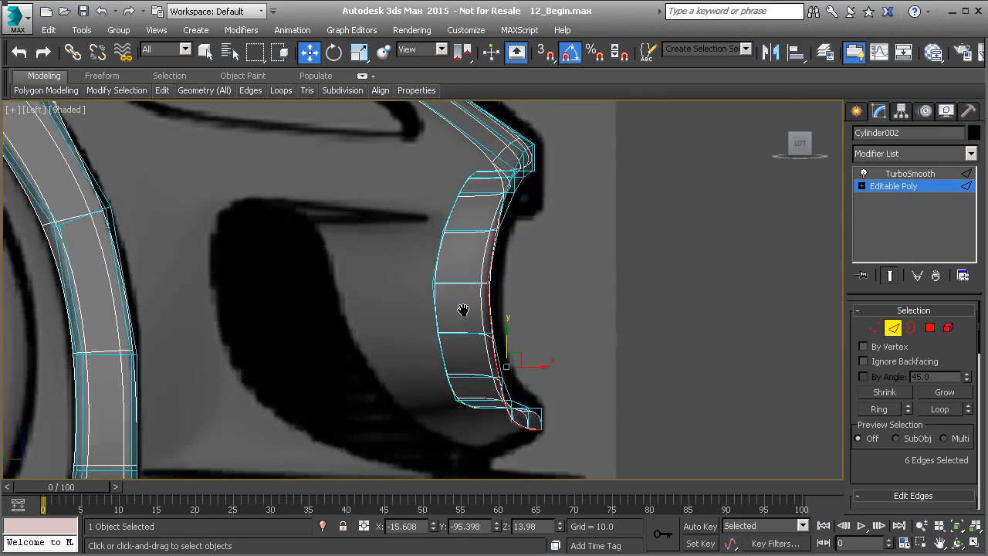
pyautogui.keyDown('shift'); pyautogui.moveTo(512, 360); pyautogui.dragTo(349, 349); pyautogui.keyUp('shift')
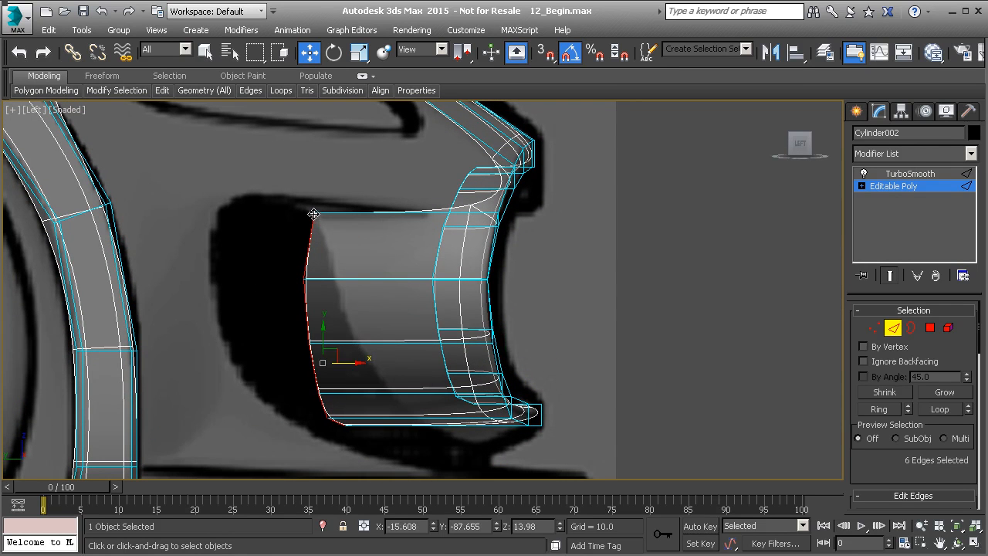
# - Move the extruded strip's upper end vertex outward in the front view to the air intake's upper inner corner, about X -25.8
pyautogui.press('1')
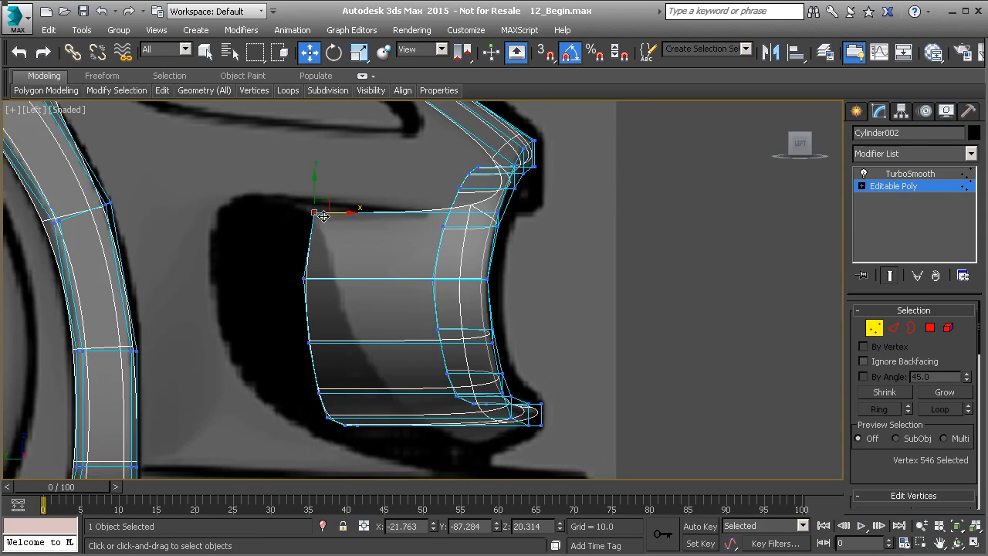
pyautogui.press('f')
pyautogui.moveTo(291, 220); pyautogui.dragTo(452, 229, button='middle')
pyautogui.moveTo(479, 215); pyautogui.dragTo(379, 216)
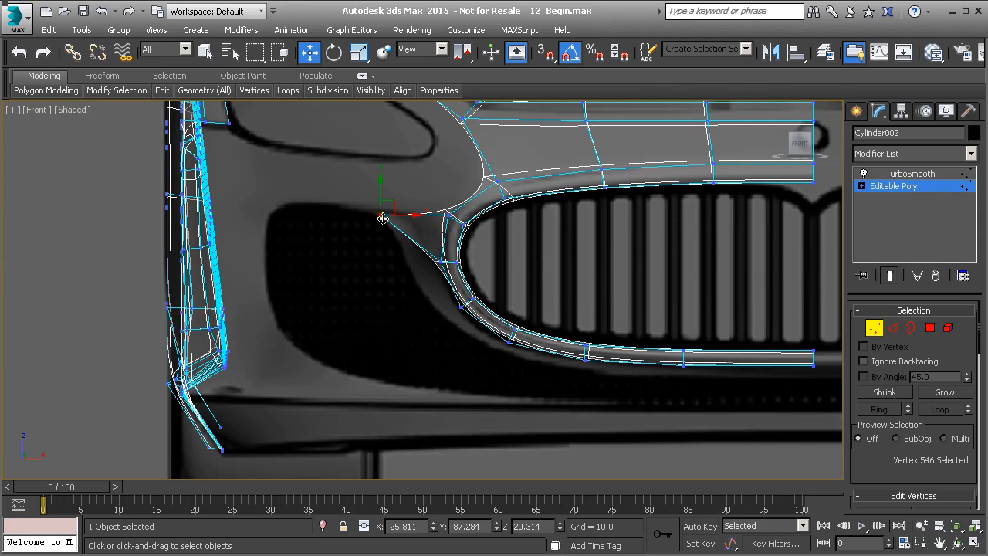
# - Flare the extruded strip's outer edge away from the grille frame, lowering its four bottom vertices to about Z 9.4
pyautogui.scroll(-3, 428, 263)
pyautogui.press('p')
pyautogui.scroll(-2, 427, 266)
pyautogui.keyDown('alt'); pyautogui.moveTo(426, 283); pyautogui.dragTo(502, 284, button='middle'); pyautogui.keyUp('alt')
pyautogui.click(438, 246)
pyautogui.keyDown('alt'); pyautogui.moveTo(469, 250); pyautogui.dragTo(434, 271, button='middle'); pyautogui.keyUp('alt')
pyautogui.moveTo(462, 244); pyautogui.dragTo(475, 294)
pyautogui.click(447, 268)
pyautogui.keyDown('alt'); pyautogui.moveTo(474, 292); pyautogui.dragTo(520, 265, button='middle'); pyautogui.keyUp('alt')
pyautogui.keyDown('ctrl'); pyautogui.moveTo(552, 322); pyautogui.dragTo(513, 290); pyautogui.keyUp('ctrl')
pyautogui.keyDown('alt'); pyautogui.moveTo(513, 289); pyautogui.dragTo(465, 300, button='middle'); pyautogui.keyUp('alt')
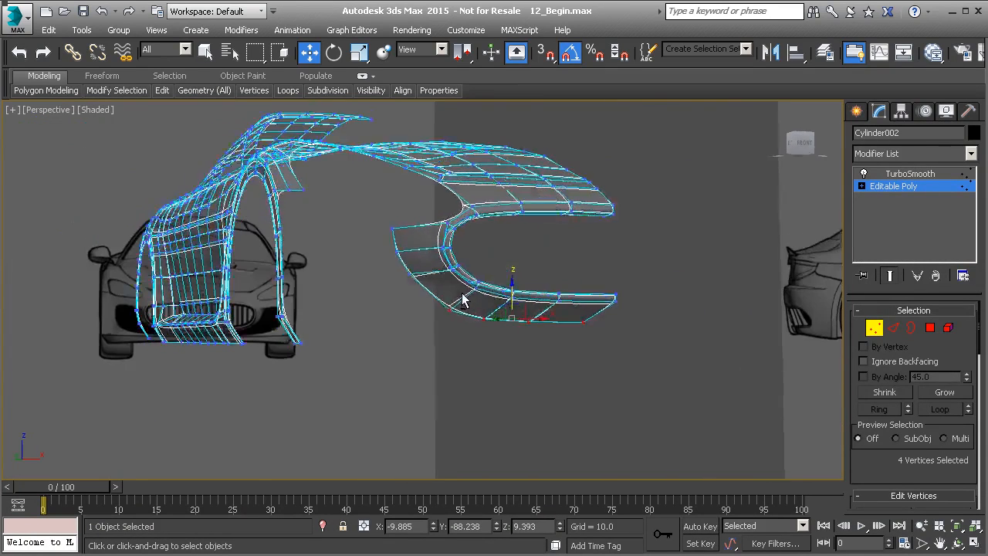
pyautogui.press('f')
pyautogui.scroll(3, 417, 269)
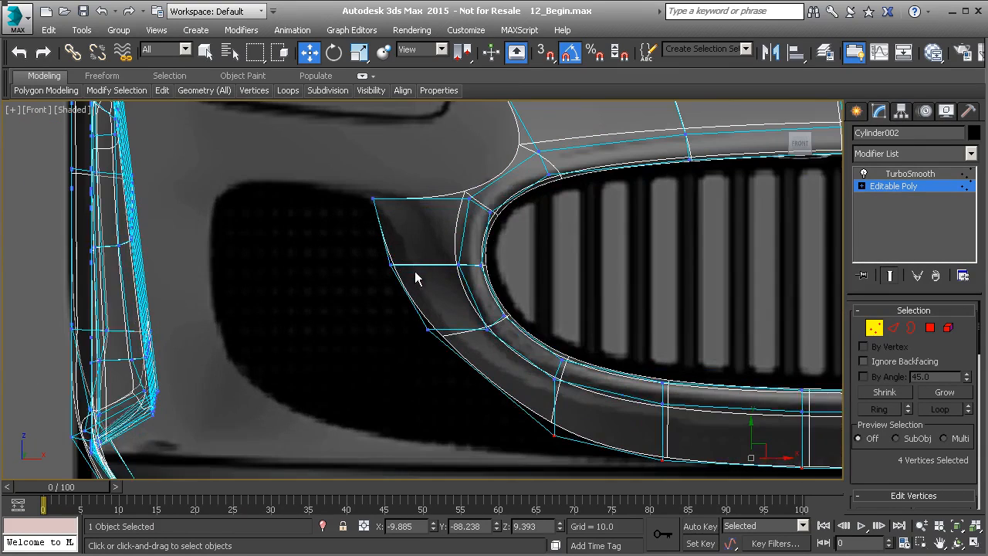
# - Fit the strip's side vertices to the air intake's inner edge in the front view, raising the lower corner vertex to about Z 11.9
pyautogui.moveTo(382, 259); pyautogui.dragTo(422, 267)
pyautogui.moveTo(401, 306); pyautogui.dragTo(480, 339)
pyautogui.moveTo(523, 353); pyautogui.dragTo(468, 302, button='middle')
pyautogui.moveTo(483, 366); pyautogui.dragTo(530, 402)
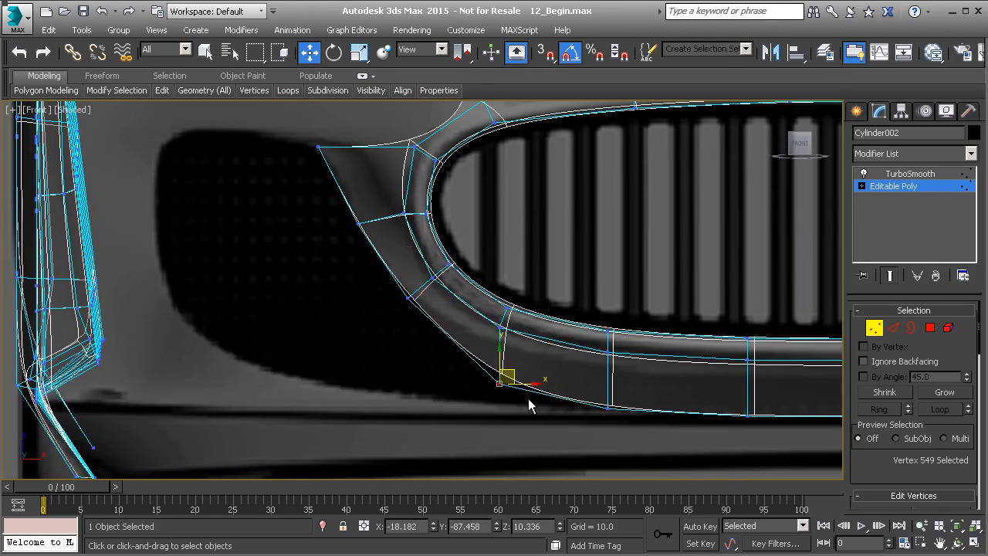
pyautogui.moveTo(515, 368); pyautogui.dragTo(515, 331)
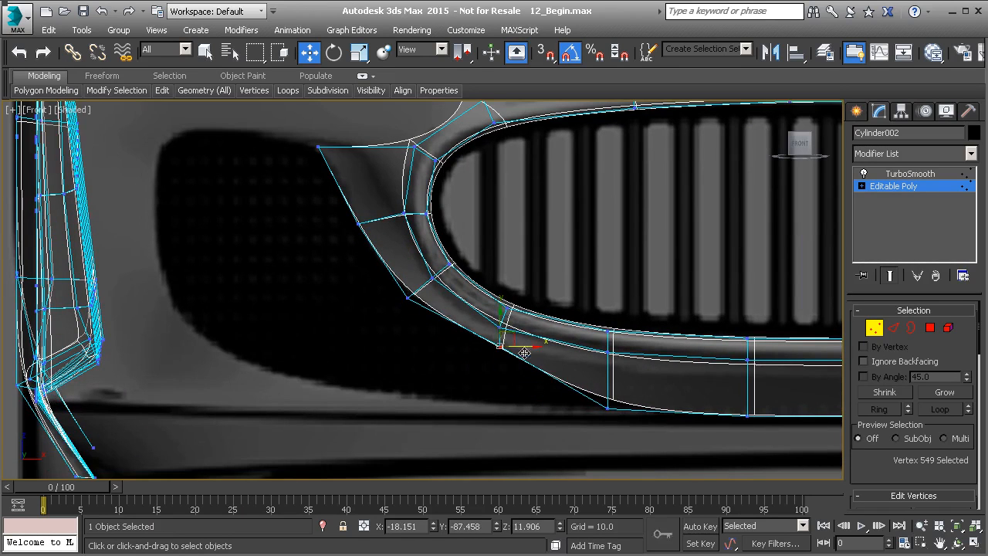
# - Raise the strip's remaining bottom vertices to narrow it below the grille, with the two nearest the centreline at about Z 10.6
pyautogui.moveTo(630, 427); pyautogui.dragTo(645, 368)
pyautogui.moveTo(650, 372); pyautogui.dragTo(524, 346, button='middle')
pyautogui.moveTo(607, 382); pyautogui.dragTo(626, 400)
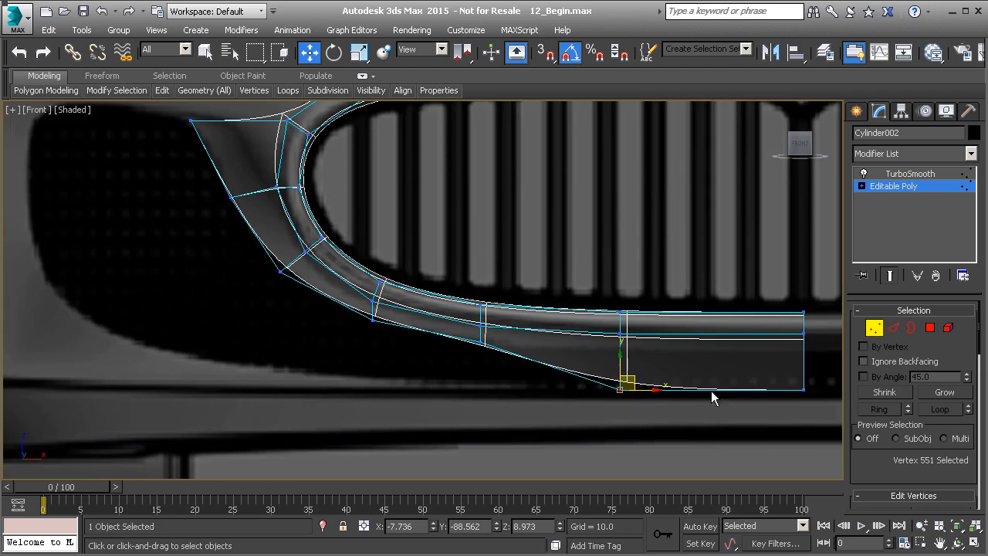
pyautogui.moveTo(711, 394); pyautogui.dragTo(616, 384, button='middle')
pyautogui.moveTo(455, 361); pyautogui.dragTo(739, 409)
pyautogui.click(510, 367)
pyautogui.moveTo(618, 361); pyautogui.dragTo(618, 316)
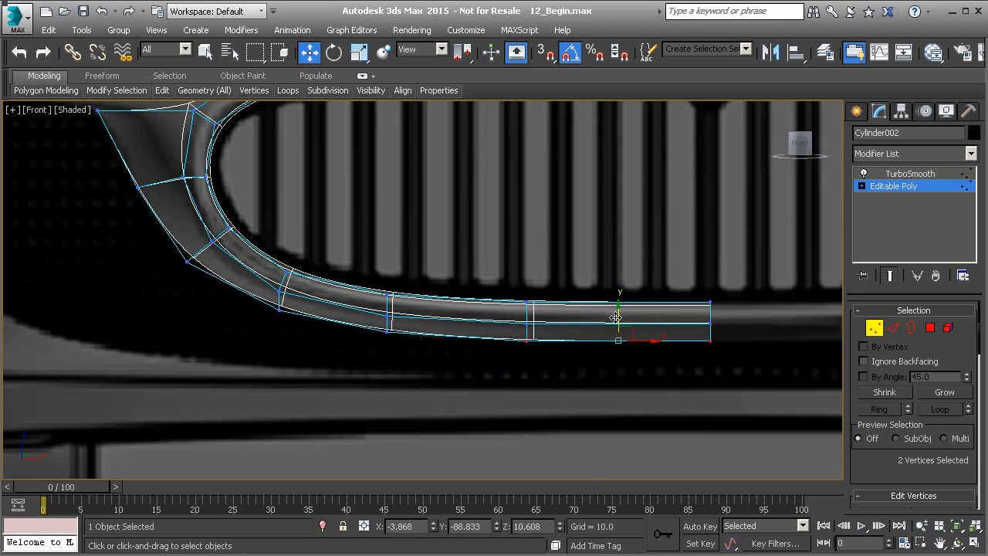
# - Slide the strip's outer side vertices forward in the left view to follow the air intake edge on the blueprint
pyautogui.press('l')
pyautogui.moveTo(305, 288); pyautogui.dragTo(337, 289)
pyautogui.click(309, 363)
pyautogui.moveTo(336, 369); pyautogui.dragTo(391, 367)
pyautogui.moveTo(356, 381); pyautogui.dragTo(362, 328, button='middle')
# - Move the strip's three lowest outer vertices forward to about Y -93.2 in the left view, and shift the bottommost ones further forward
pyautogui.moveTo(293, 340); pyautogui.dragTo(381, 422)
pyautogui.moveTo(375, 384); pyautogui.dragTo(511, 435)
pyautogui.scroll(3, 429, 401)
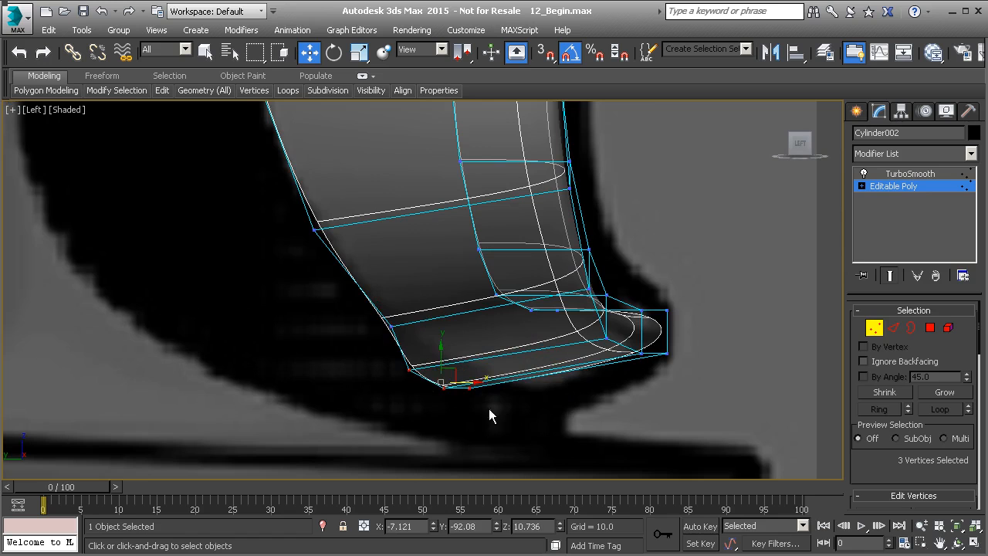
pyautogui.moveTo(471, 384); pyautogui.dragTo(525, 424)
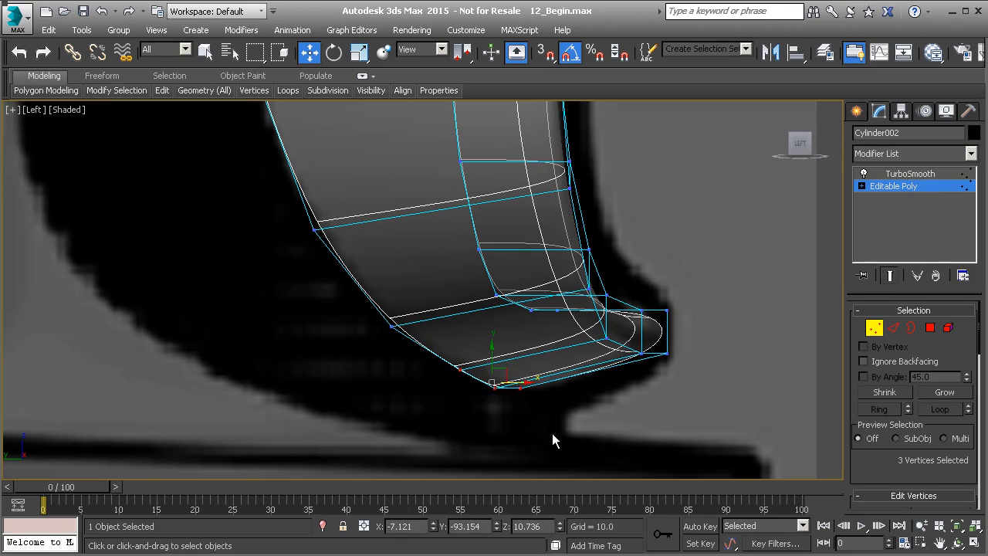
pyautogui.moveTo(501, 394); pyautogui.dragTo(556, 392)
pyautogui.click(598, 430)
pyautogui.scroll(-4, 625, 379)
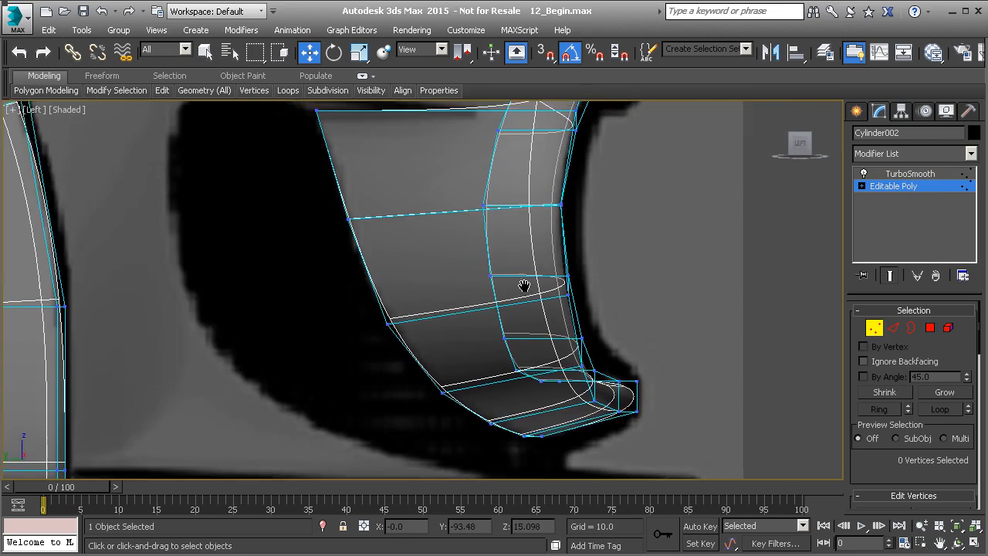
# - Check the grille surround's shape in perspective and examine the open area around the headlight in the front view
pyautogui.scroll(-5, 534, 289)
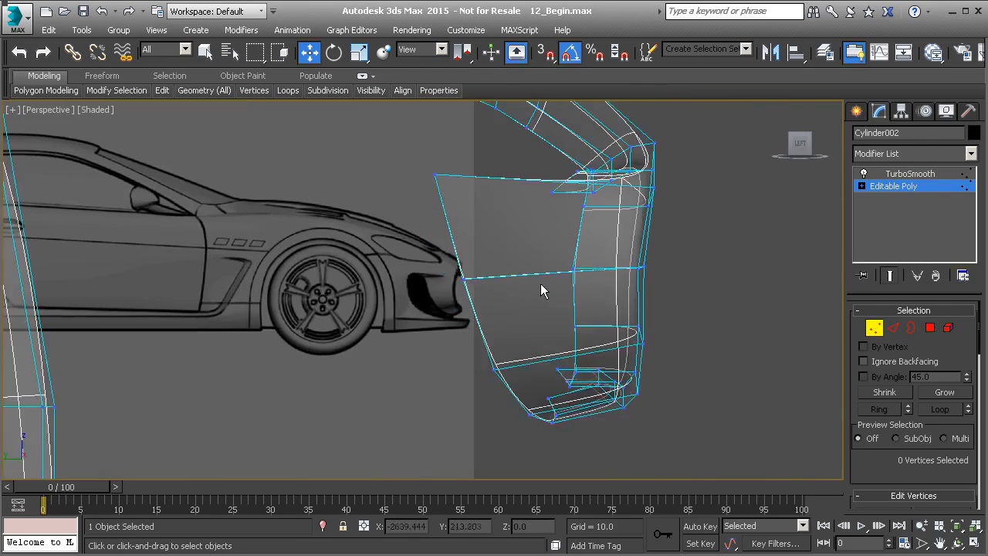
pyautogui.press('p')
pyautogui.scroll(-3, 489, 288)
pyautogui.keyDown('alt'); pyautogui.moveTo(485, 289); pyautogui.dragTo(393, 297, button='middle'); pyautogui.keyUp('alt')
pyautogui.scroll(5, 393, 297)
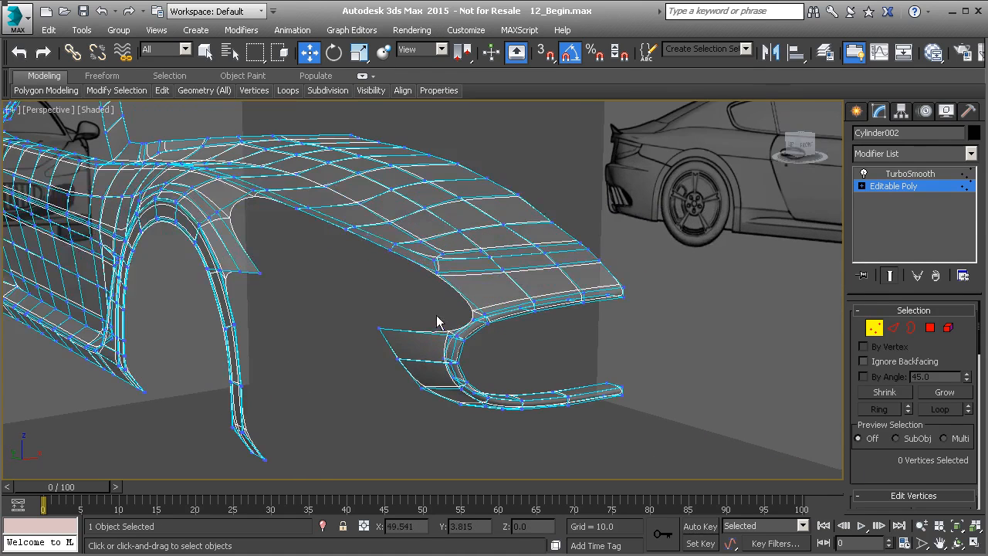
pyautogui.press('f')
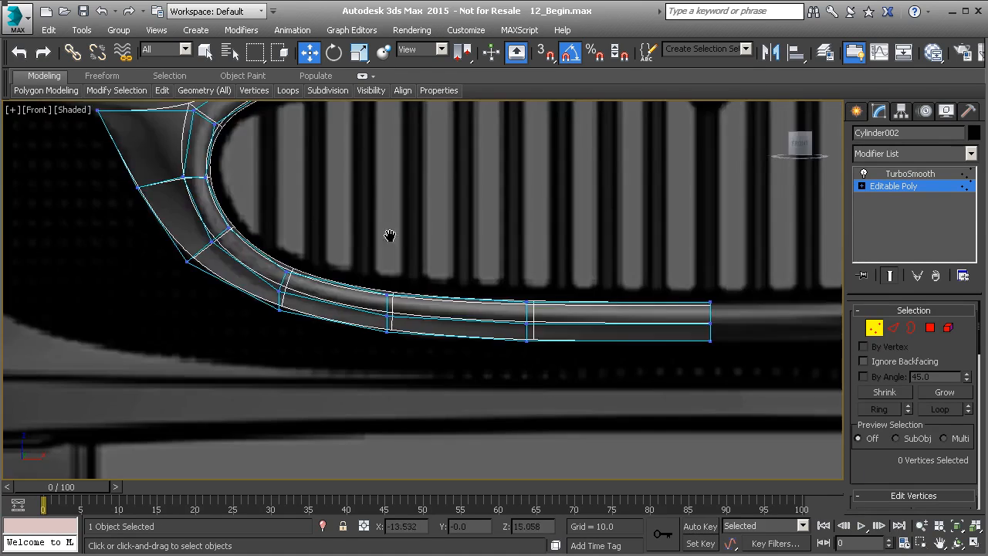
pyautogui.moveTo(384, 222); pyautogui.dragTo(498, 408, button='middle')
pyautogui.moveTo(354, 267); pyautogui.dragTo(402, 299, button='middle')
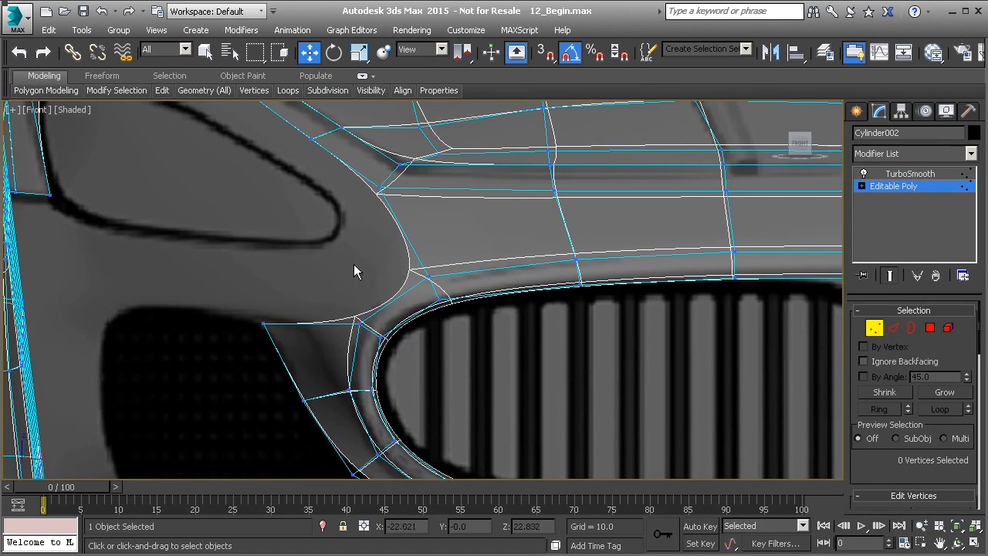
pyautogui.moveTo(315, 311); pyautogui.dragTo(478, 360, button='middle')
pyautogui.moveTo(347, 233); pyautogui.dragTo(363, 258, button='middle')
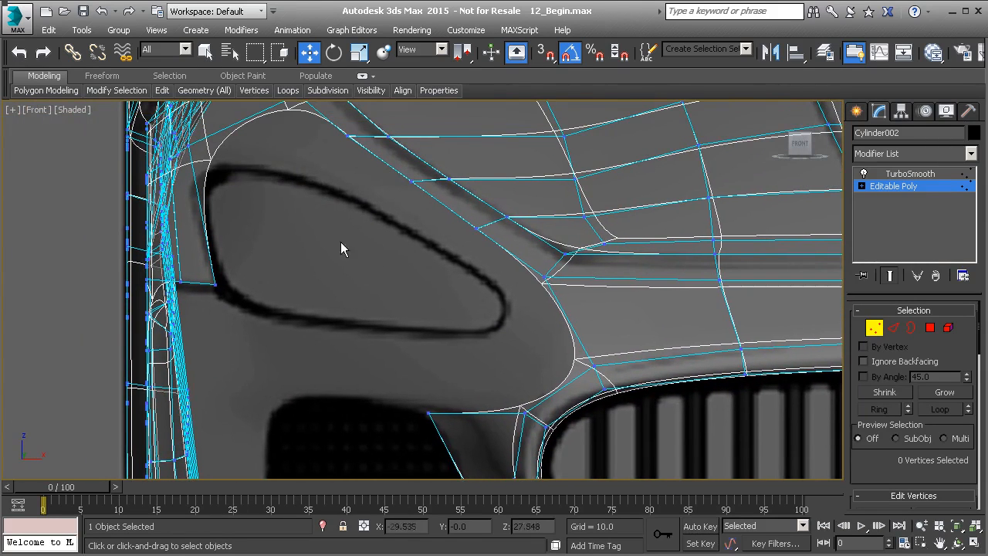
pyautogui.moveTo(289, 159); pyautogui.dragTo(300, 183, button='middle')
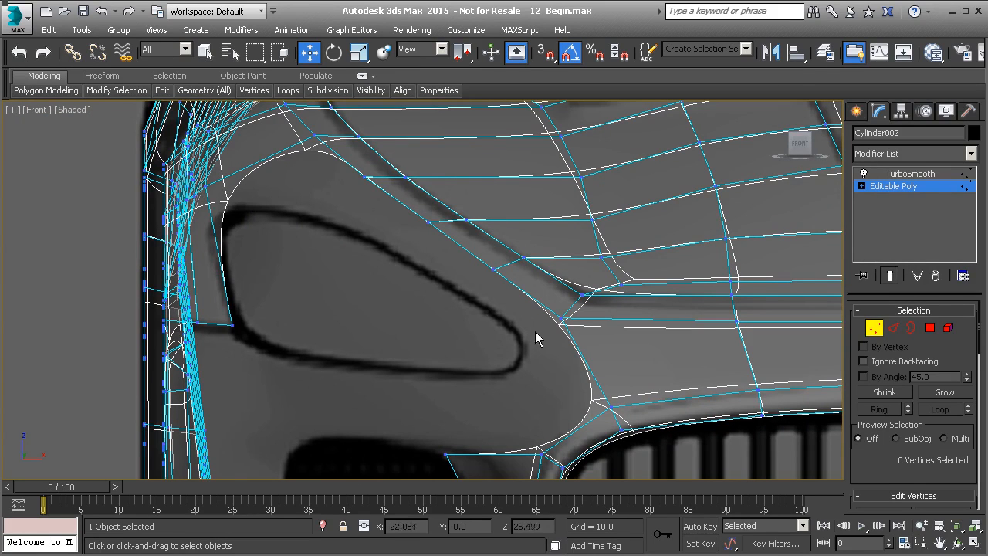
# - Select the four border edges along the hood above the headlight and extrude them down toward the headlight outline
pyautogui.press('2')
pyautogui.click(523, 291)
pyautogui.keyDown('ctrl'); pyautogui.click(425, 219); pyautogui.keyUp('ctrl')
pyautogui.keyDown('ctrl'); pyautogui.click(391, 195); pyautogui.keyUp('ctrl')
pyautogui.keyDown('ctrl'); pyautogui.click(343, 161); pyautogui.keyUp('ctrl')
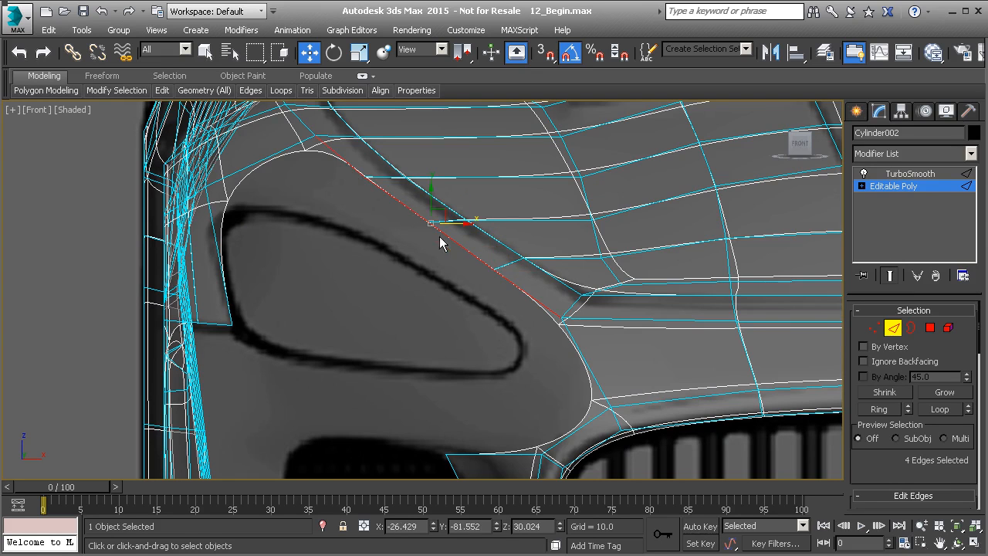
pyautogui.keyDown('shift'); pyautogui.moveTo(452, 222); pyautogui.dragTo(417, 247); pyautogui.keyUp('shift')
# - Fit the extruded strip's five lower vertices to the headlight's upper outline in the front view
pyautogui.press('1')
pyautogui.scroll(2, 344, 215)
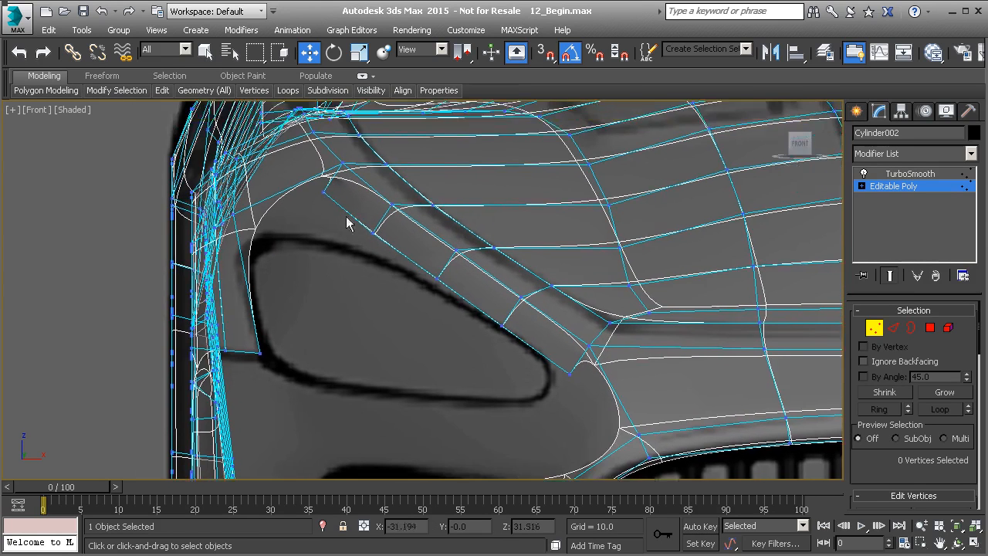
pyautogui.click(323, 191)
pyautogui.moveTo(338, 178); pyautogui.dragTo(300, 242)
pyautogui.click(394, 250)
pyautogui.moveTo(400, 239); pyautogui.dragTo(393, 264)
pyautogui.click(484, 315)
pyautogui.moveTo(495, 302); pyautogui.dragTo(489, 305)
pyautogui.moveTo(534, 339); pyautogui.dragTo(491, 287, button='middle')
pyautogui.click(535, 330)
pyautogui.moveTo(597, 307); pyautogui.dragTo(569, 283, button='middle')
pyautogui.click(608, 376)
pyautogui.moveTo(611, 366); pyautogui.dragTo(588, 346)
# - Extrude the strip's lower end edge down past the headlight's inner corner and place its outer vertex at about X -20.8, Z 23.5
pyautogui.moveTo(596, 362); pyautogui.dragTo(554, 307, button='middle')
pyautogui.press('2')
pyautogui.click(549, 293)
pyautogui.keyDown('shift'); pyautogui.moveTo(568, 277); pyautogui.dragTo(534, 339); pyautogui.keyUp('shift')
pyautogui.press('1')
pyautogui.click(535, 360)
pyautogui.click(593, 337)
pyautogui.moveTo(604, 328); pyautogui.dragTo(600, 354)
# - Move the new end segment's two lower vertices forward in the left view to match the headlight's front tip
pyautogui.scroll(-2, 570, 332)
pyautogui.press('l')
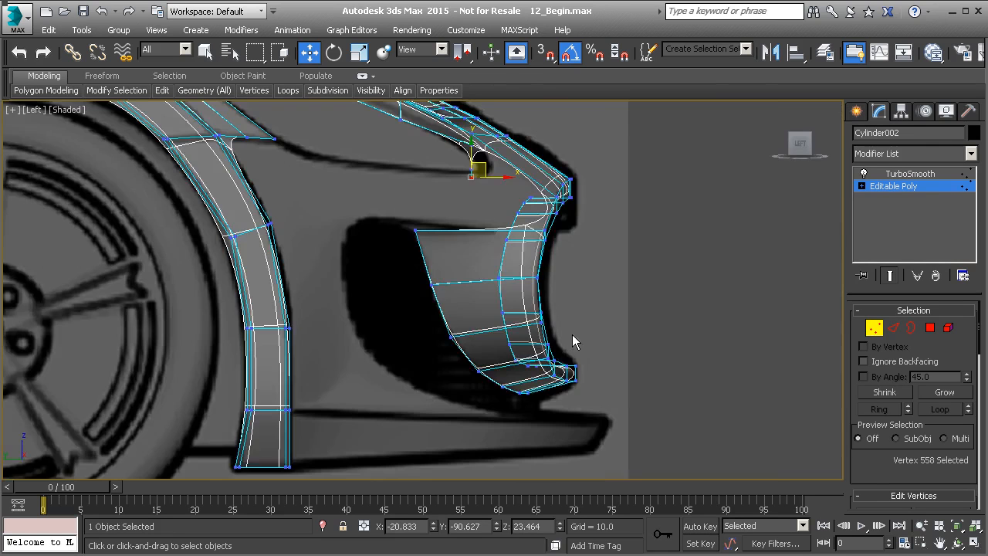
pyautogui.scroll(6, 486, 313)
pyautogui.moveTo(494, 283); pyautogui.dragTo(563, 282)
pyautogui.moveTo(494, 268); pyautogui.dragTo(576, 276)
pyautogui.click(531, 281)
pyautogui.moveTo(458, 225); pyautogui.dragTo(533, 323, button='middle')
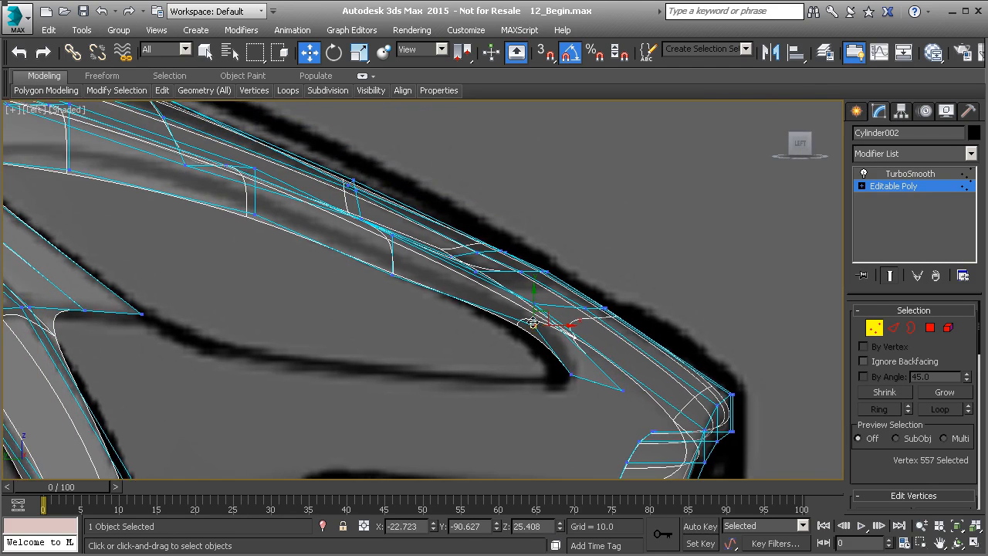
# - Compare the strip along the headlight's upper outline between the left and front views
pyautogui.click(389, 273)
pyautogui.moveTo(390, 274); pyautogui.dragTo(496, 325, button='middle')
pyautogui.scroll(-2, 299, 268)
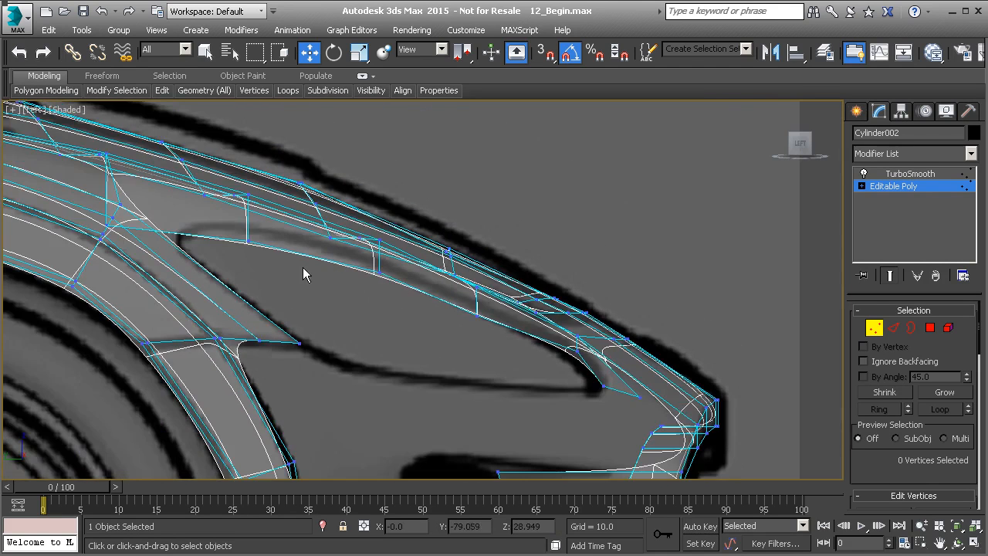
pyautogui.scroll(1, 303, 267)
pyautogui.press('f')
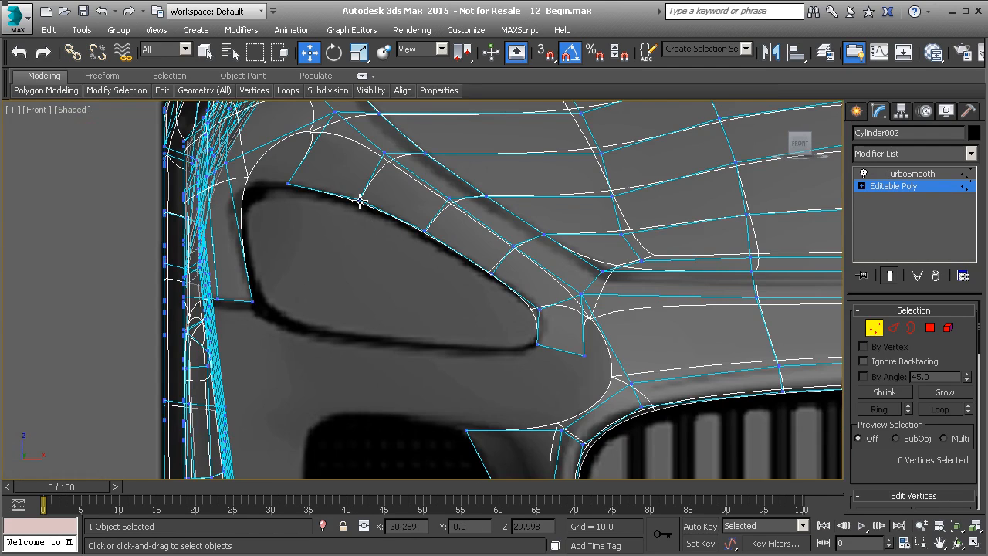
pyautogui.press('l')
pyautogui.moveTo(391, 248); pyautogui.dragTo(399, 285, button='middle')
pyautogui.scroll(-2, 372, 293)
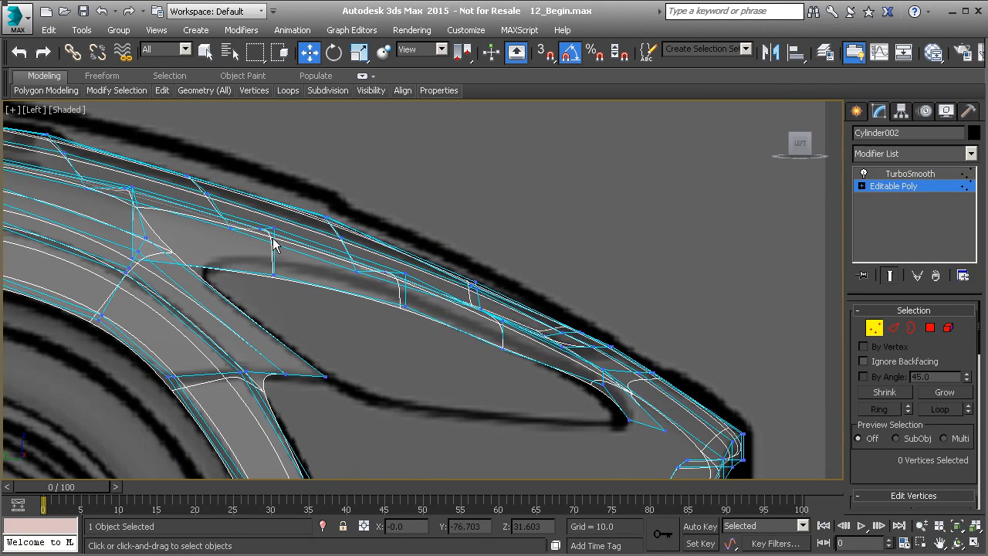
pyautogui.press('f')
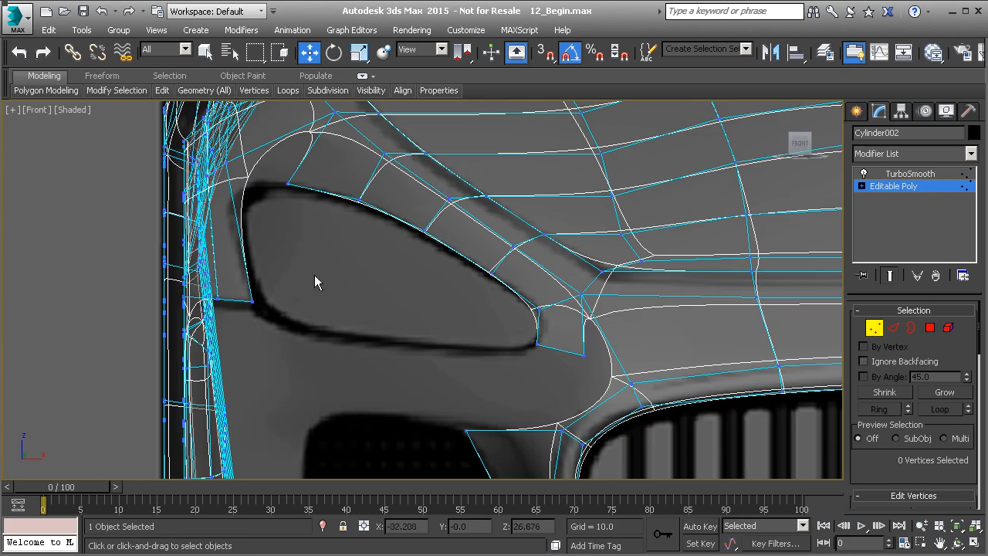
pyautogui.press('l')
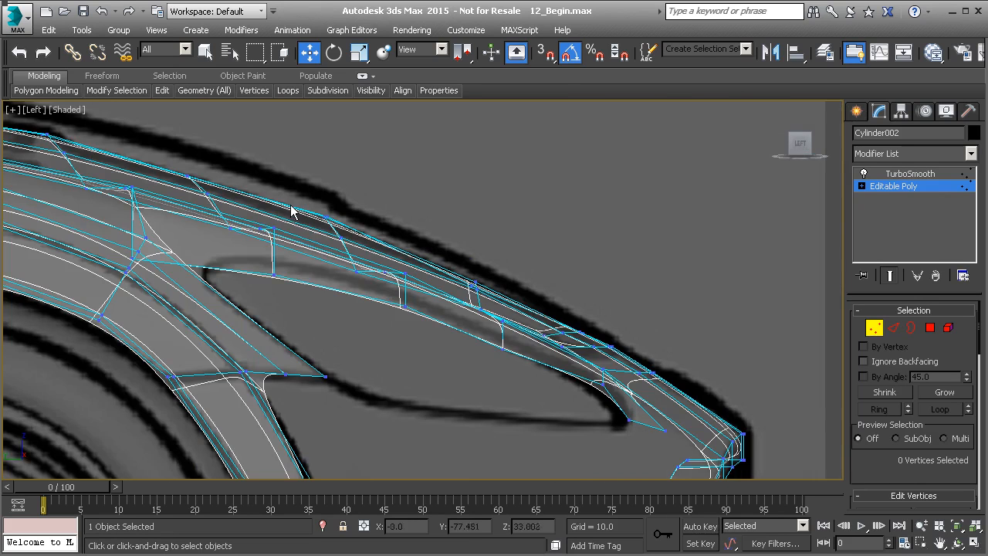
# - Slide the strip's lower vertices along Y to the headlight outline in the left view, including about Y -83.6 mid-strip and -90.5 near the tip
pyautogui.click(273, 274)
pyautogui.moveTo(301, 275); pyautogui.dragTo(356, 276)
pyautogui.click(404, 304)
pyautogui.moveTo(436, 308); pyautogui.dragTo(466, 310)
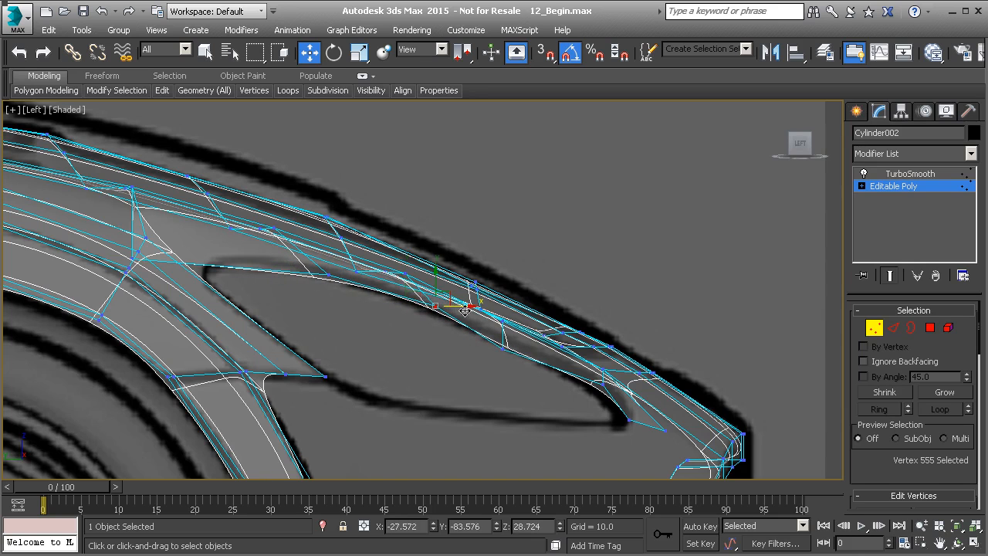
pyautogui.click(502, 349)
pyautogui.moveTo(544, 349); pyautogui.dragTo(576, 355)
pyautogui.click(603, 382)
pyautogui.scroll(3, 606, 386)
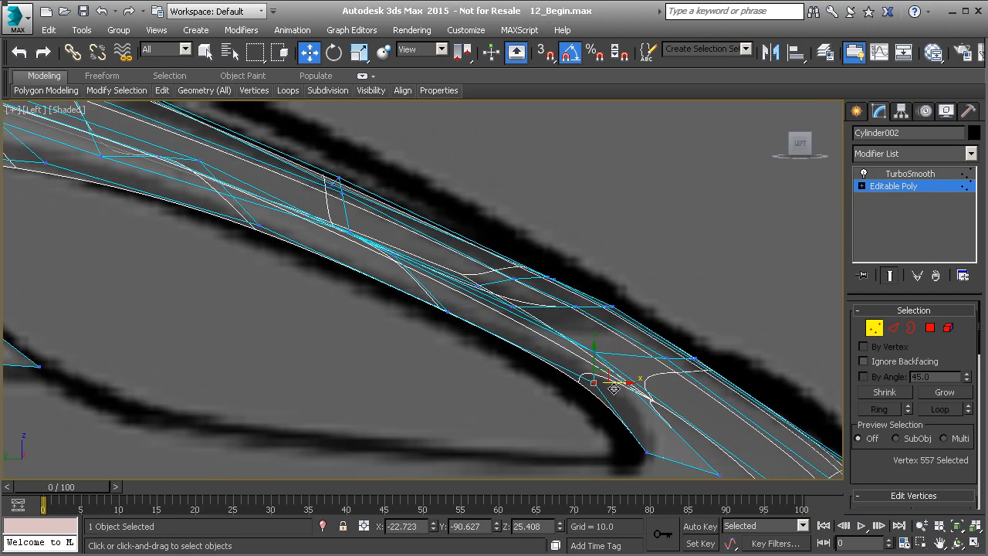
pyautogui.moveTo(618, 382); pyautogui.dragTo(611, 381)
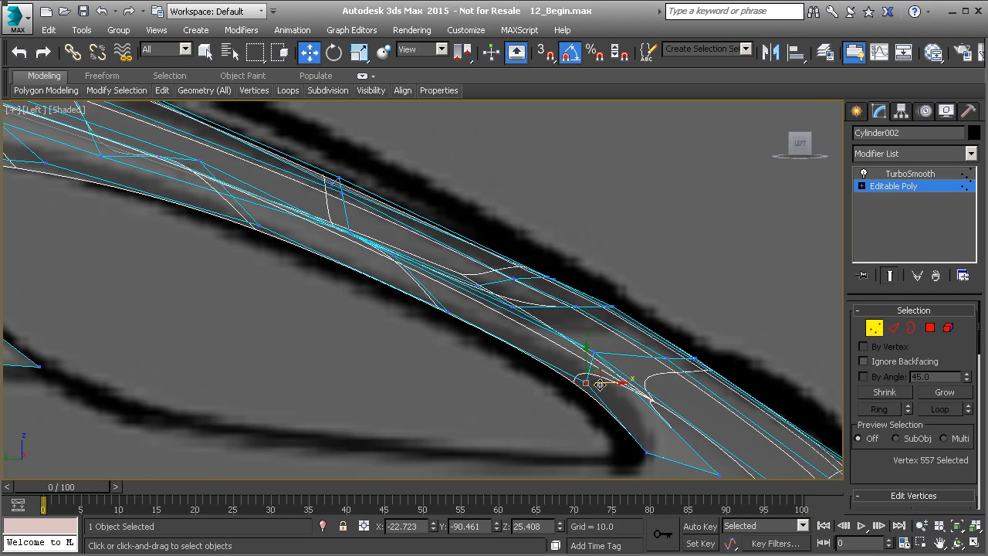
pyautogui.scroll(-3, 605, 390)
pyautogui.scroll(-3, 283, 288)
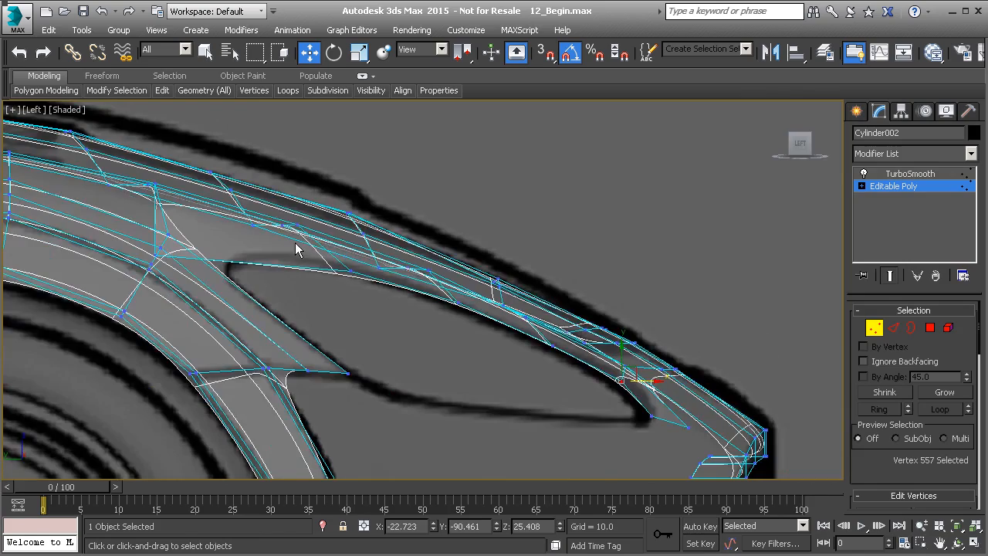
# - Inspect the headlight strip and the gap to the wheel arch in perspective from several angles
pyautogui.press('p')
pyautogui.scroll(-2, 296, 244)
pyautogui.scroll(-4, 318, 264)
pyautogui.keyDown('alt'); pyautogui.moveTo(320, 264); pyautogui.dragTo(222, 287, button='middle'); pyautogui.keyUp('alt')
pyautogui.keyDown('alt'); pyautogui.moveTo(390, 300); pyautogui.dragTo(443, 276, button='middle'); pyautogui.keyUp('alt')
pyautogui.scroll(3, 184, 249)
pyautogui.keyDown('alt'); pyautogui.moveTo(184, 250); pyautogui.dragTo(422, 278, button='middle'); pyautogui.keyUp('alt')
pyautogui.scroll(-2, 422, 278)
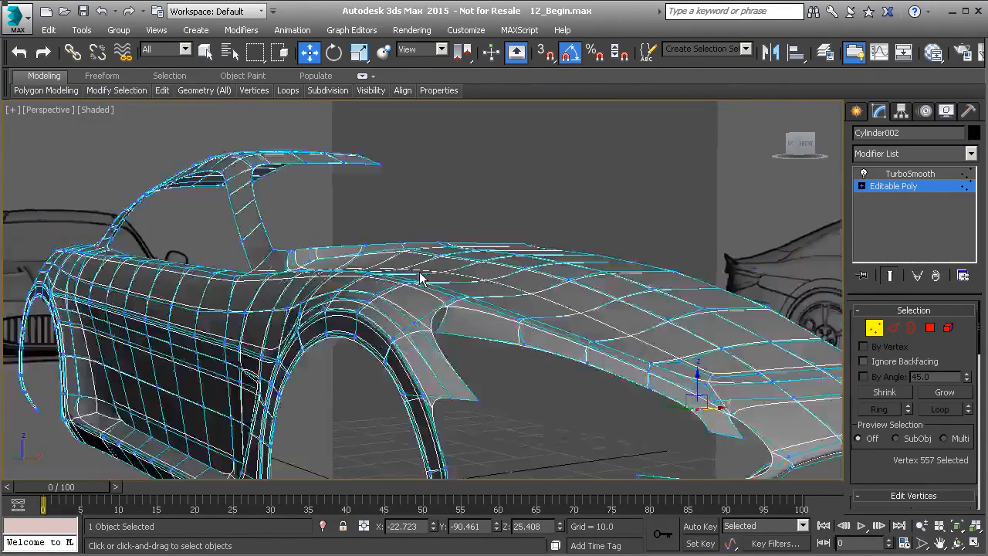
# - Toggle see-through display and move the headlight strip's rear end vertex to about Y -72.5, Z 32.3 in the left view
pyautogui.press('l')
pyautogui.moveTo(259, 283); pyautogui.dragTo(295, 288, button='middle')
pyautogui.scroll(4, 294, 288)
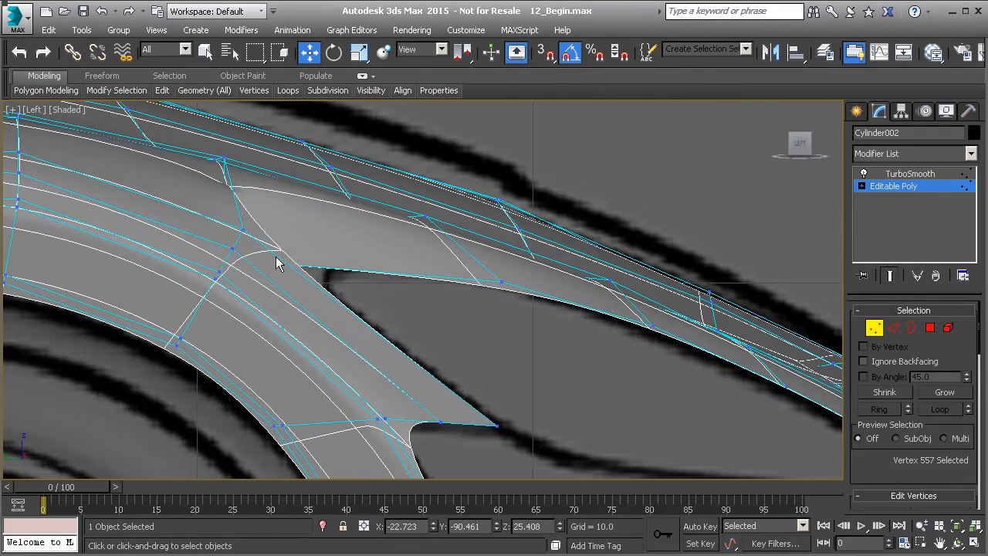
pyautogui.click(314, 287)
pyautogui.hotkey('alt', 'x')
pyautogui.click(223, 260)
pyautogui.moveTo(261, 190); pyautogui.dragTo(294, 192)
# - Examine the strip's rear end vertex up close in perspective
pyautogui.press('p')
pyautogui.scroll(-5, 310, 234)
pyautogui.keyDown('alt'); pyautogui.moveTo(354, 228); pyautogui.dragTo(291, 271, button='middle'); pyautogui.keyUp('alt')
pyautogui.scroll(4, 296, 224)
pyautogui.moveTo(296, 223); pyautogui.dragTo(308, 236, button='middle')
pyautogui.scroll(4, 308, 237)
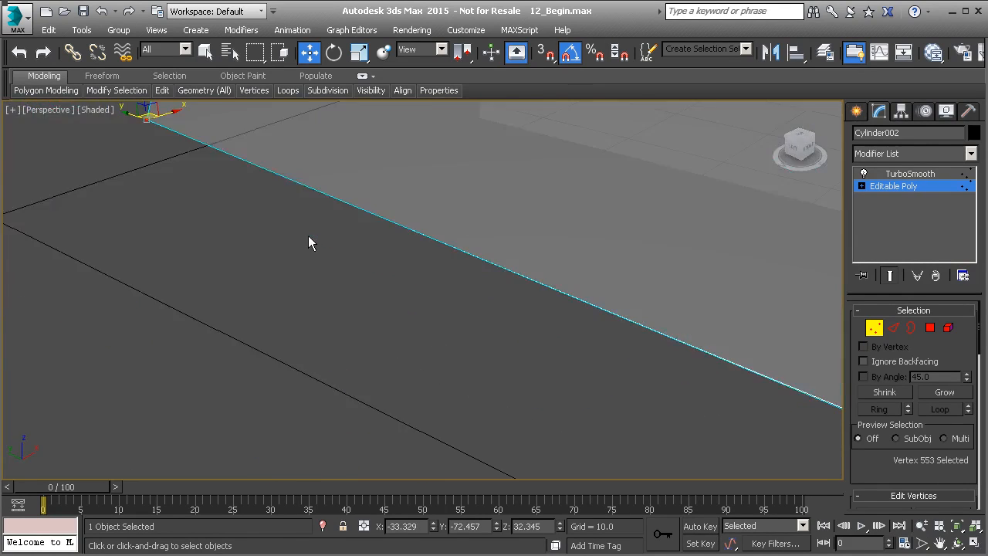
pyautogui.scroll(-5, 309, 240)
pyautogui.keyDown('alt'); pyautogui.moveTo(291, 217); pyautogui.dragTo(289, 204, button='middle'); pyautogui.keyUp('alt')
# - Move the strip's rear end vertex to about X -32.9, Z 30.7 in the front view and about 3.5 units forward in the left view
pyautogui.press('f')
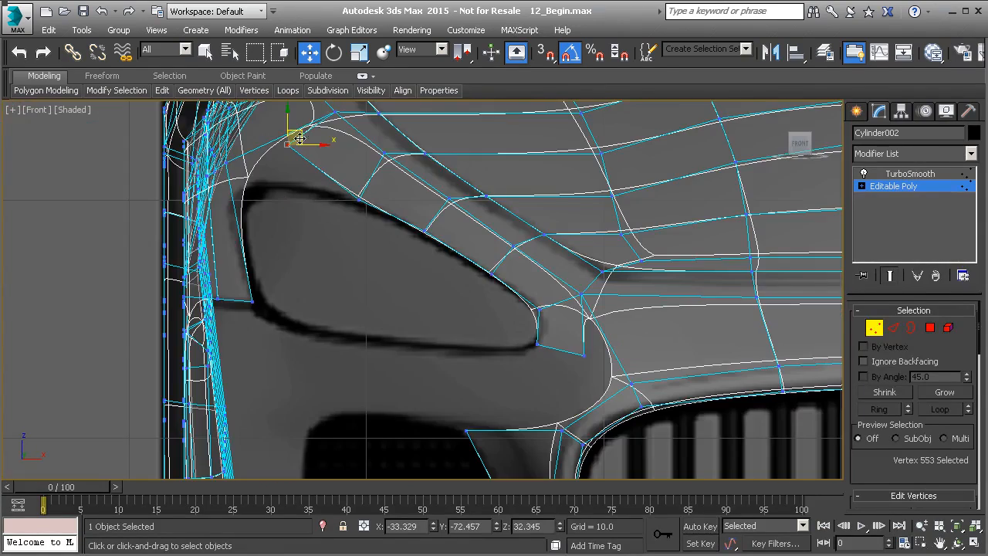
pyautogui.moveTo(298, 135); pyautogui.dragTo(309, 172)
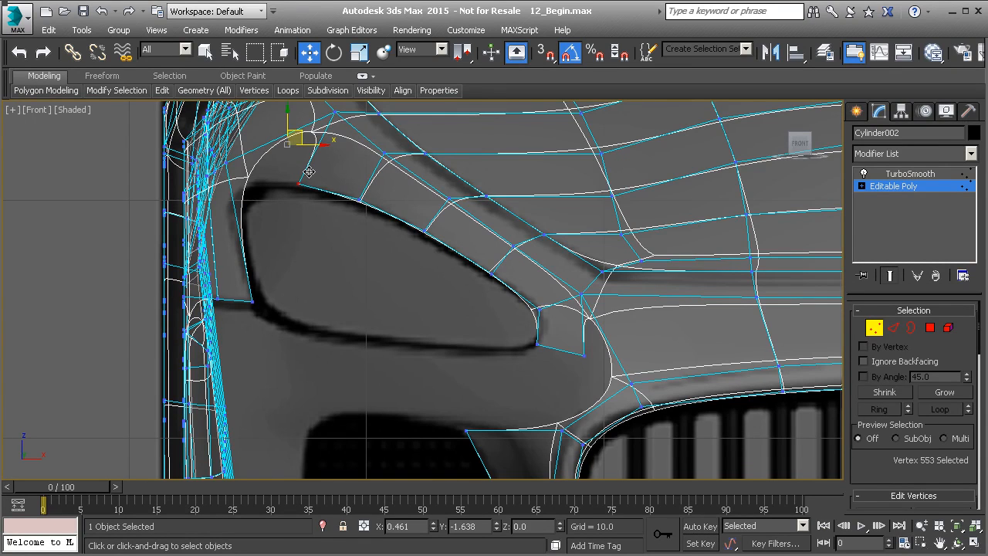
pyautogui.press('l')
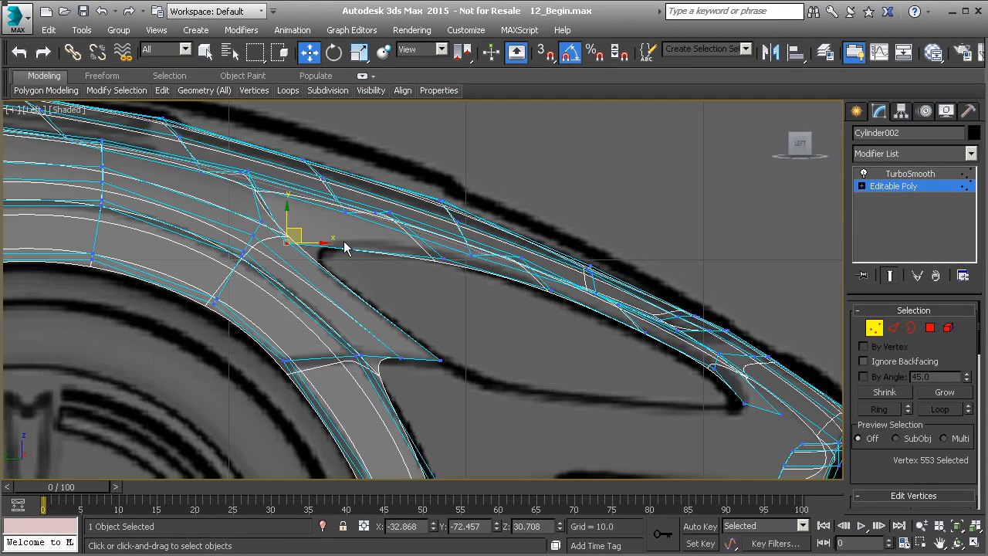
pyautogui.moveTo(315, 242); pyautogui.dragTo(396, 238)
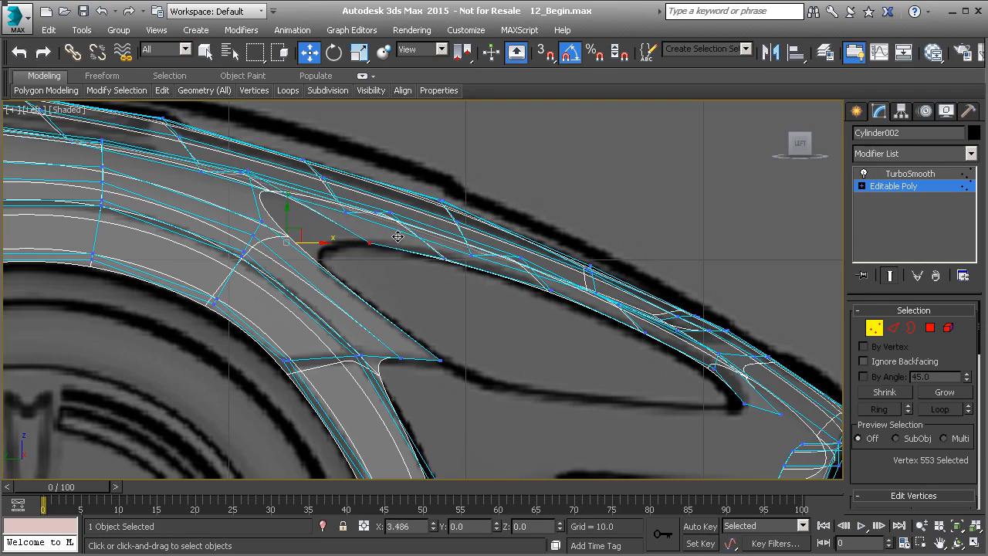
# - Insert an edge loop across the wheel arch strip behind the headlight with Swift Loop
pyautogui.press('p')
pyautogui.keyDown('alt'); pyautogui.moveTo(339, 233); pyautogui.dragTo(343, 348, button='middle'); pyautogui.keyUp('alt')
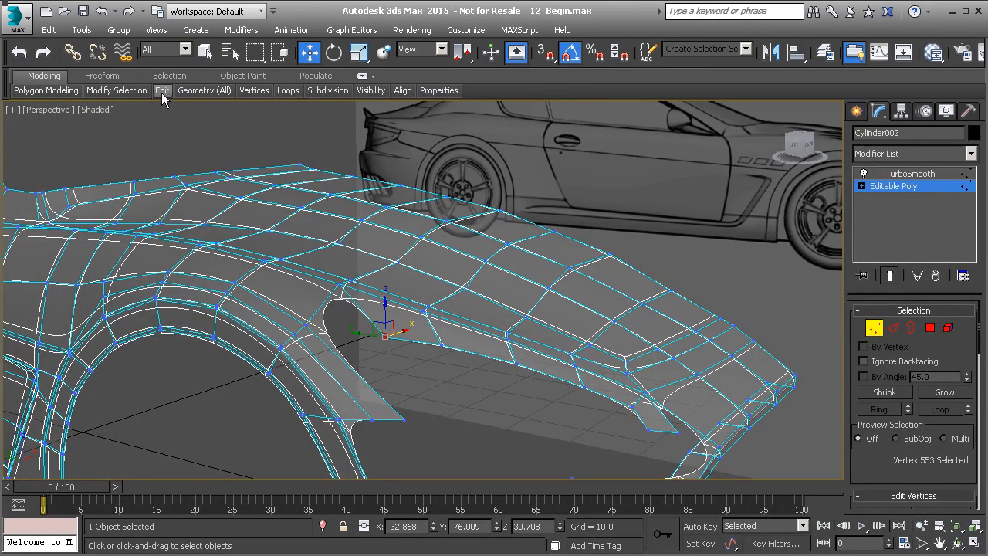
pyautogui.moveTo(162, 98)
pyautogui.click(285, 126)
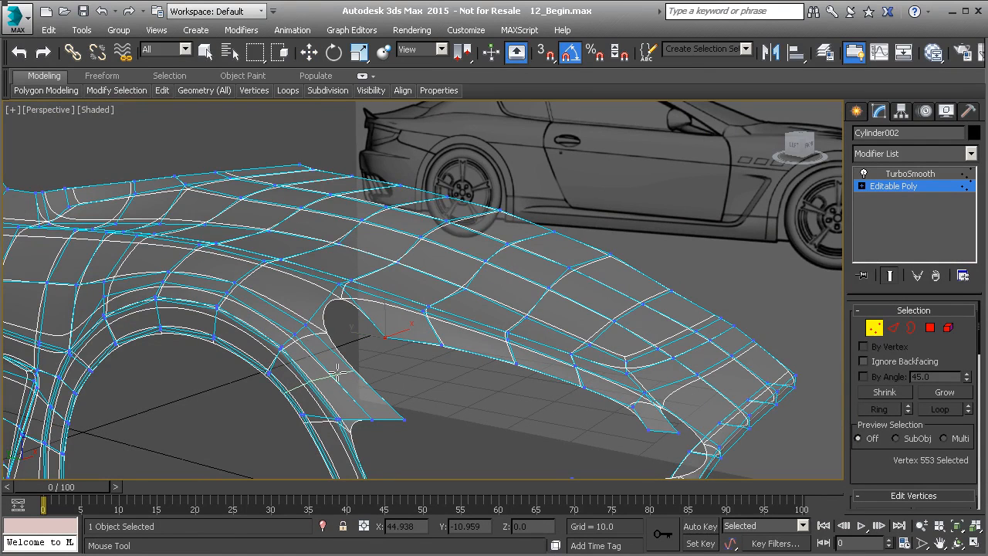
pyautogui.click(338, 370)
pyautogui.keyDown('alt'); pyautogui.moveTo(338, 371); pyautogui.dragTo(366, 362, button='middle'); pyautogui.keyUp('alt')
pyautogui.press('l')
pyautogui.scroll(5, 319, 376)
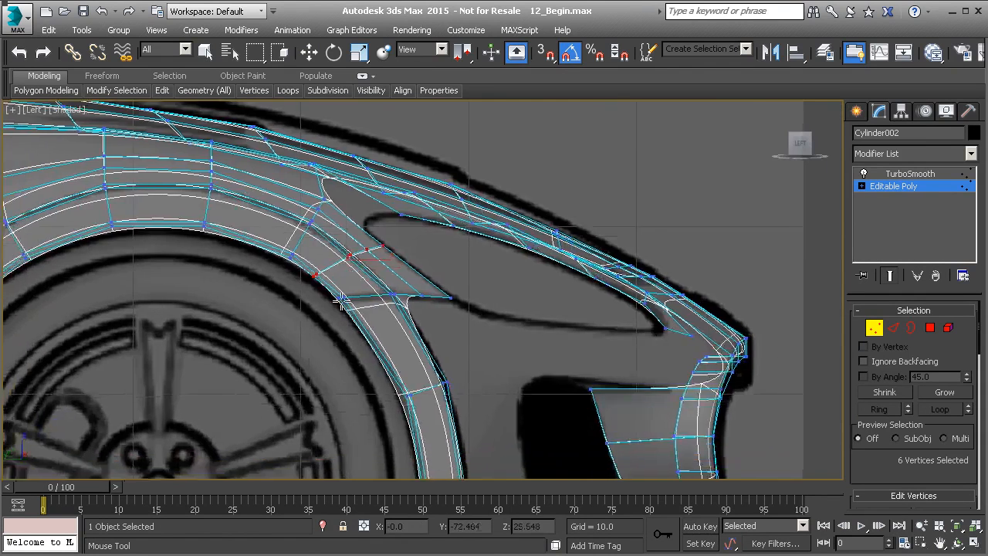
# - Adjust the new loop's vertices in the left view so its outer end follows the headlight outline
pyautogui.press('w')
pyautogui.moveTo(269, 233); pyautogui.dragTo(307, 289, button='middle')
pyautogui.moveTo(282, 270); pyautogui.dragTo(492, 210)
pyautogui.moveTo(492, 210); pyautogui.dragTo(511, 269, button='middle')
pyautogui.click(513, 243)
# - Bridge the wheel arch strip's upper edge with the rear end edge of the headlight strip
pyautogui.press('2')
pyautogui.click(420, 225)
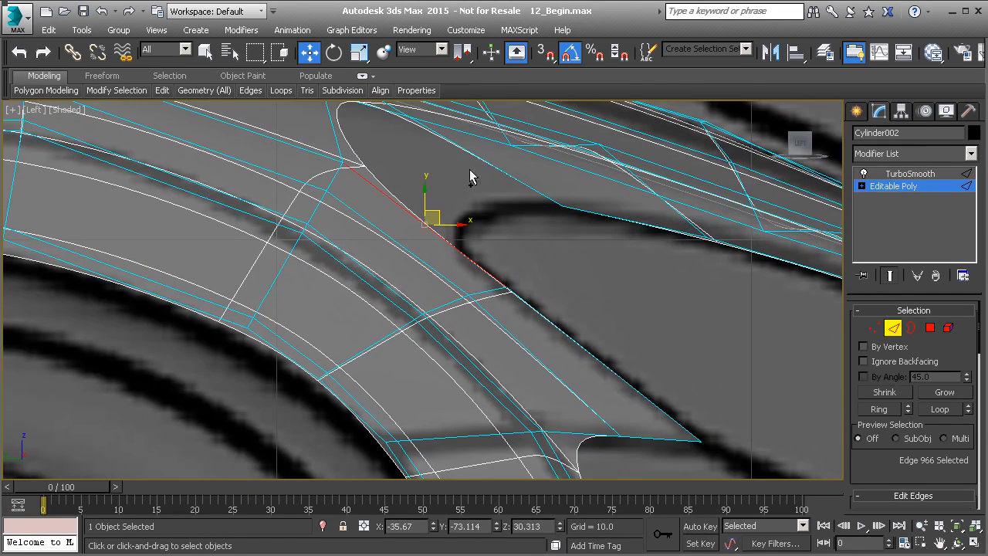
pyautogui.keyDown('ctrl'); pyautogui.click(474, 156); pyautogui.keyUp('ctrl')
pyautogui.scroll(-5, 888, 444)
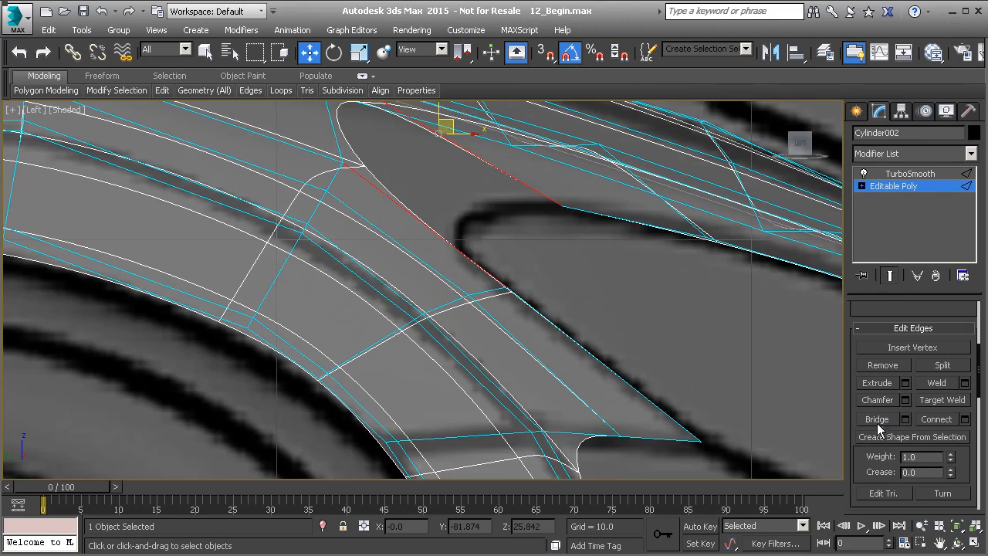
pyautogui.click(877, 419)
pyautogui.scroll(-3, 453, 223)
# - Inspect the bridged area behind the headlight in the perspective and front views
pyautogui.press('p')
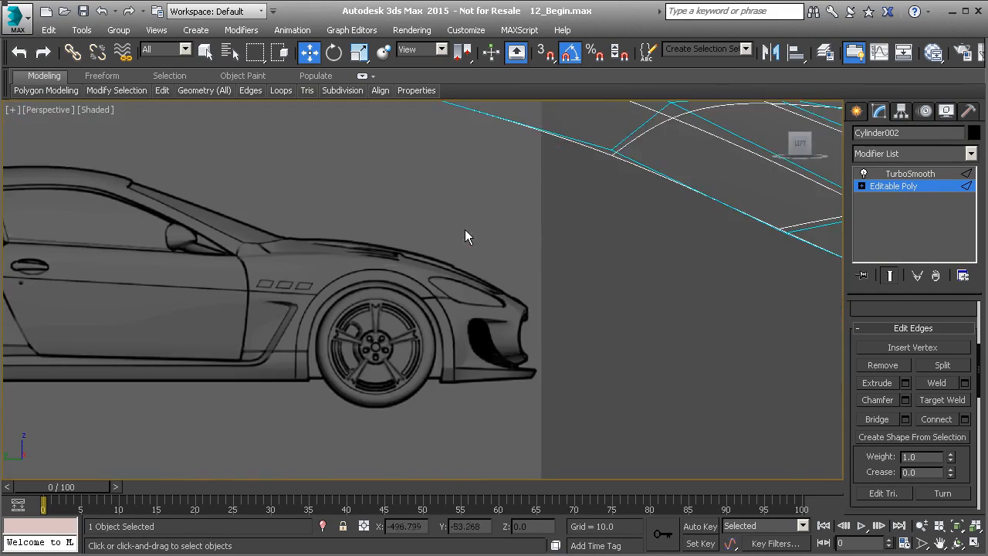
pyautogui.scroll(-3, 459, 227)
pyautogui.keyDown('alt'); pyautogui.moveTo(486, 233); pyautogui.dragTo(444, 232, button='middle'); pyautogui.keyUp('alt')
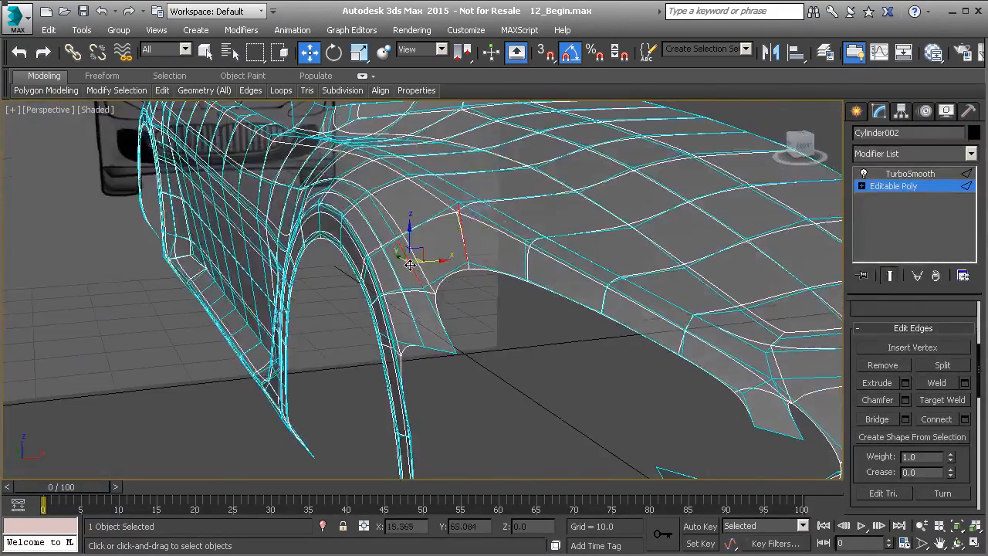
pyautogui.press('f')
pyautogui.moveTo(344, 242); pyautogui.dragTo(413, 249, button='middle')
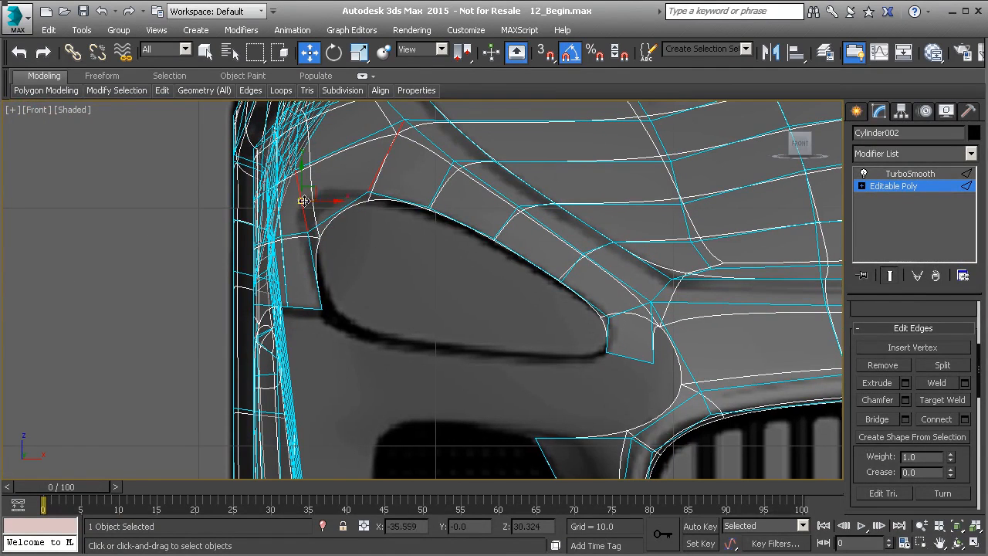
pyautogui.moveTo(338, 209); pyautogui.dragTo(432, 251, button='middle')
pyautogui.scroll(-8, 349, 223)
pyautogui.press('p')
pyautogui.moveTo(318, 197); pyautogui.dragTo(495, 264, button='middle')
pyautogui.scroll(4, 436, 239)
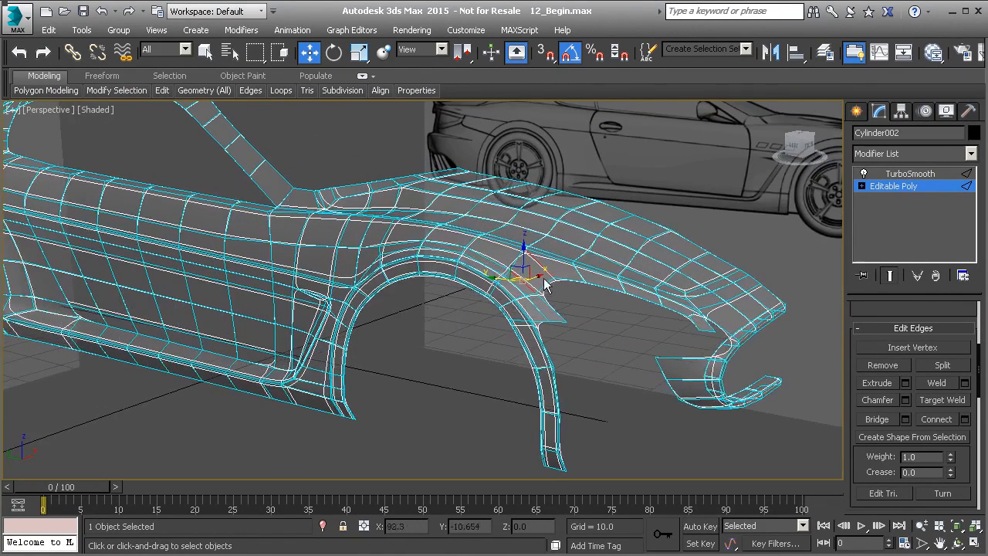
# - Insert an edge loop through the bridged polygon and along the fender with Swift Loop
pyautogui.moveTo(162, 94)
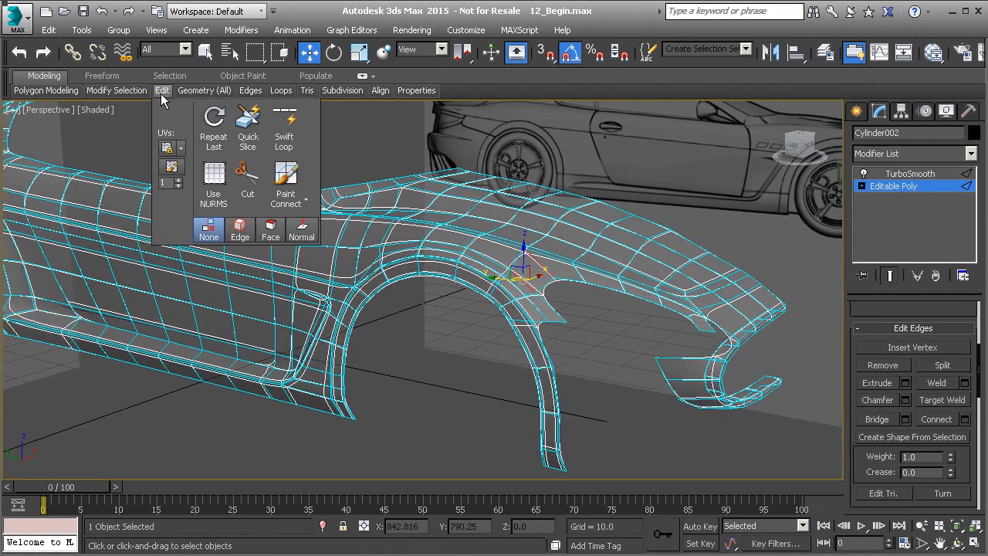
pyautogui.click(281, 125)
pyautogui.scroll(3, 498, 267)
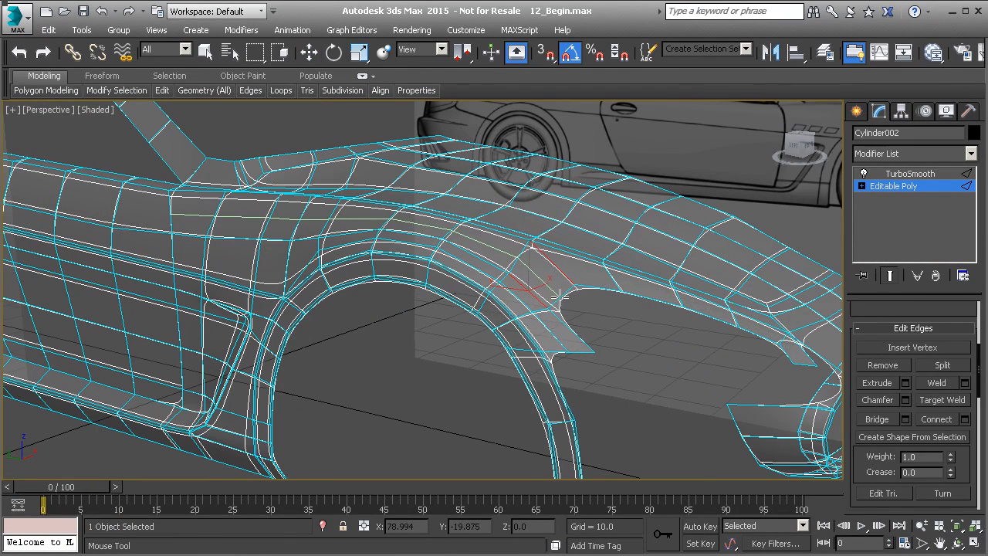
pyautogui.click(552, 293)
pyautogui.press('w')
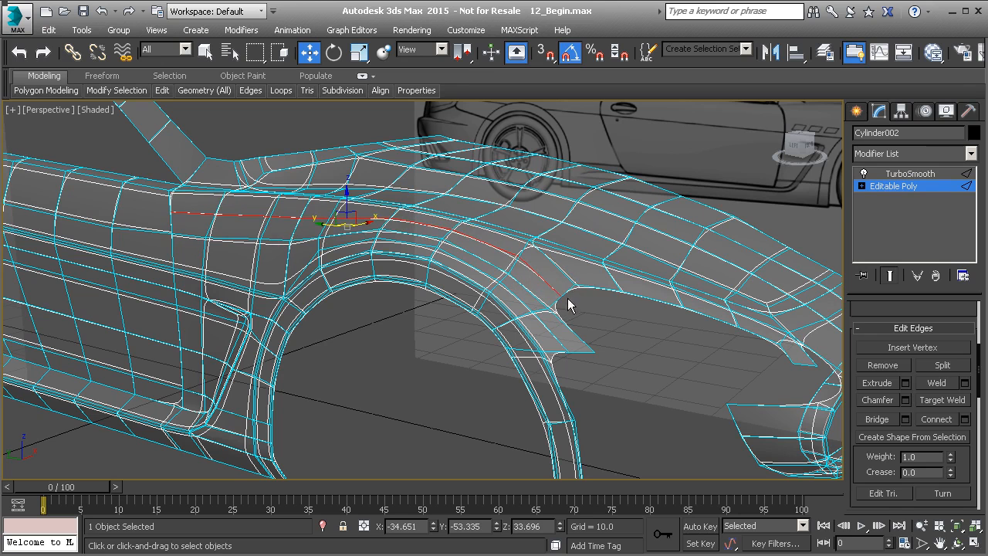
# - Move the new loop's end vertex and the vertex below it onto the headlight's rear outline in the left view
pyautogui.press('1')
pyautogui.click(559, 295)
pyautogui.press('l')
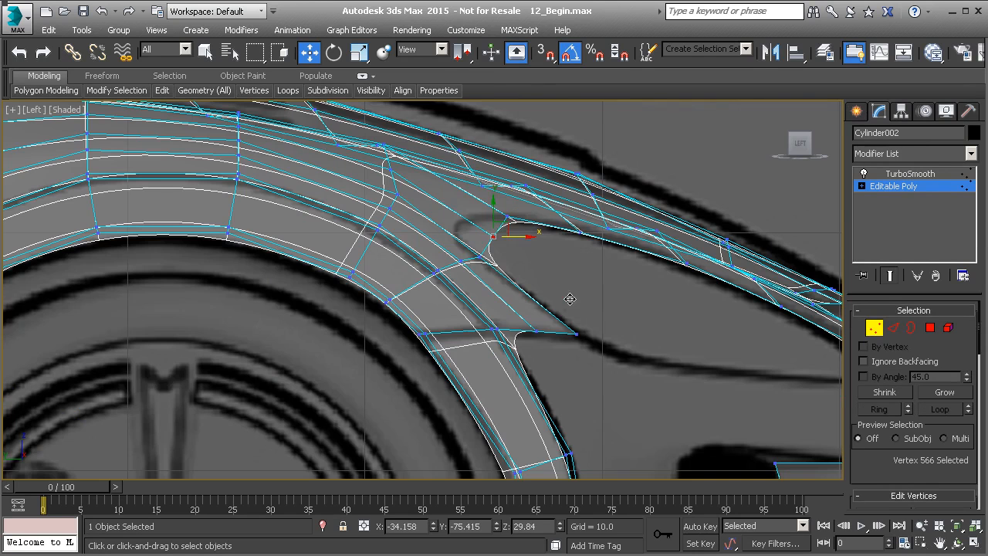
pyautogui.moveTo(503, 228); pyautogui.dragTo(468, 207)
pyautogui.scroll(5, 481, 274)
pyautogui.click(489, 286)
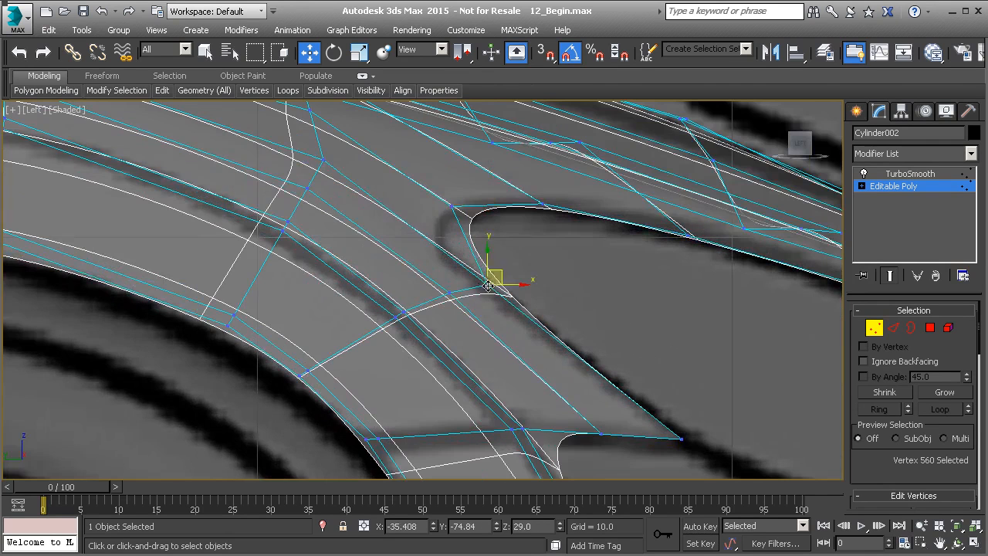
pyautogui.moveTo(502, 270); pyautogui.dragTo(455, 241)
# - Shift the neighbouring inner vertices between the headlight corner and the wheel arch up and back to even out the mesh
pyautogui.click(450, 292)
pyautogui.moveTo(461, 277); pyautogui.dragTo(440, 260)
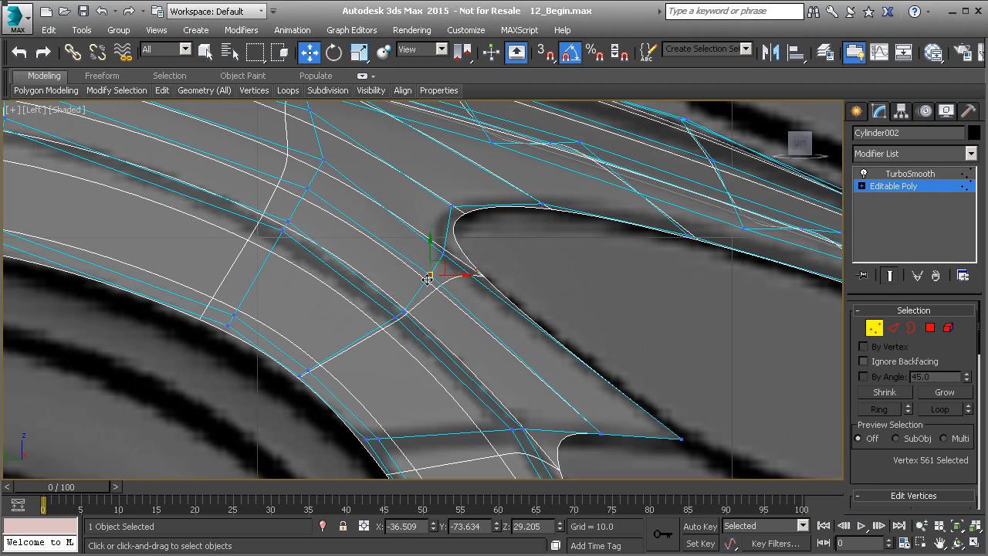
pyautogui.moveTo(414, 328); pyautogui.dragTo(399, 286)
pyautogui.click(429, 277)
pyautogui.moveTo(443, 264); pyautogui.dragTo(445, 232)
pyautogui.click(444, 251)
# - Examine the reshaped rear headlight corner and surrounding fender in the perspective and front views
pyautogui.moveTo(484, 234); pyautogui.dragTo(462, 284, button='middle')
pyautogui.scroll(-2, 464, 264)
pyautogui.press('p')
pyautogui.scroll(-5, 463, 265)
pyautogui.scroll(4, 476, 274)
pyautogui.click(457, 340)
pyautogui.keyDown('alt'); pyautogui.moveTo(459, 344); pyautogui.dragTo(419, 304, button='middle'); pyautogui.keyUp('alt')
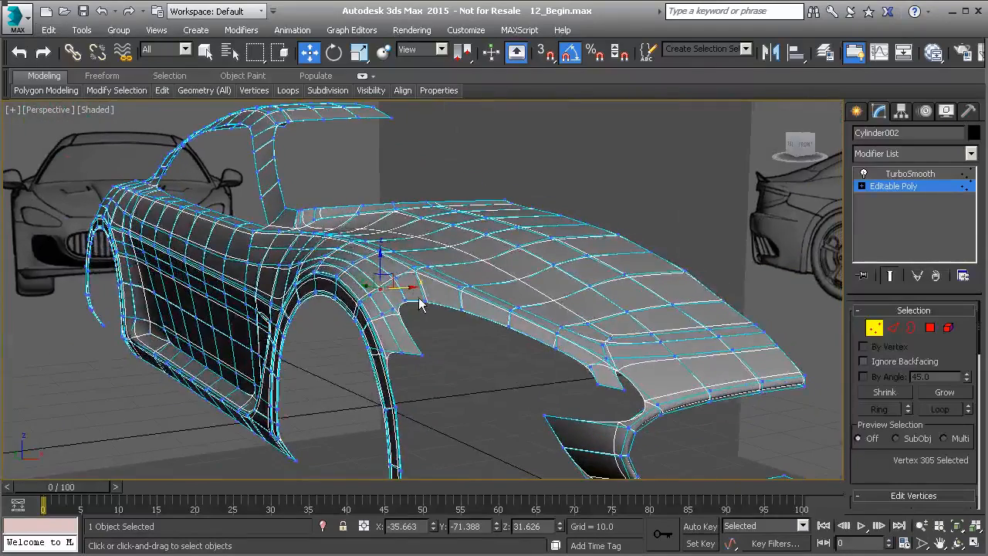
pyautogui.moveTo(464, 308); pyautogui.dragTo(432, 310, button='middle')
pyautogui.moveTo(478, 341); pyautogui.dragTo(482, 327, button='middle')
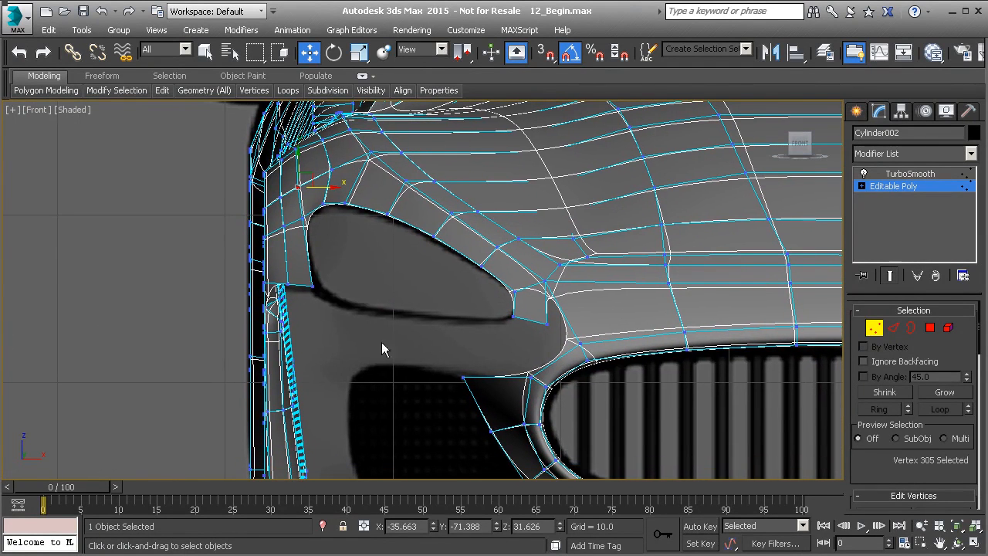
# - Extrude the headlight strip's front end edge around the headlight's inner lower corner in the front view
pyautogui.press('2')
pyautogui.click(539, 320)
pyautogui.keyDown('shift'); pyautogui.moveTo(544, 309); pyautogui.dragTo(496, 343); pyautogui.keyUp('shift')
# - Arrange the corner vertices along the headlight outline in the front view, placing the new lower vertex at about X -24.5, Z 22.3
pyautogui.press('1')
pyautogui.click(509, 333)
pyautogui.click(546, 323)
pyautogui.moveTo(547, 322)
pyautogui.mouseDown()
pyautogui.moveTo(548, 309)
pyautogui.moveTo(536, 317)
pyautogui.mouseUp()
pyautogui.click(514, 315)
pyautogui.click(477, 324)
pyautogui.click(485, 352)
pyautogui.moveTo(499, 338); pyautogui.dragTo(509, 337)
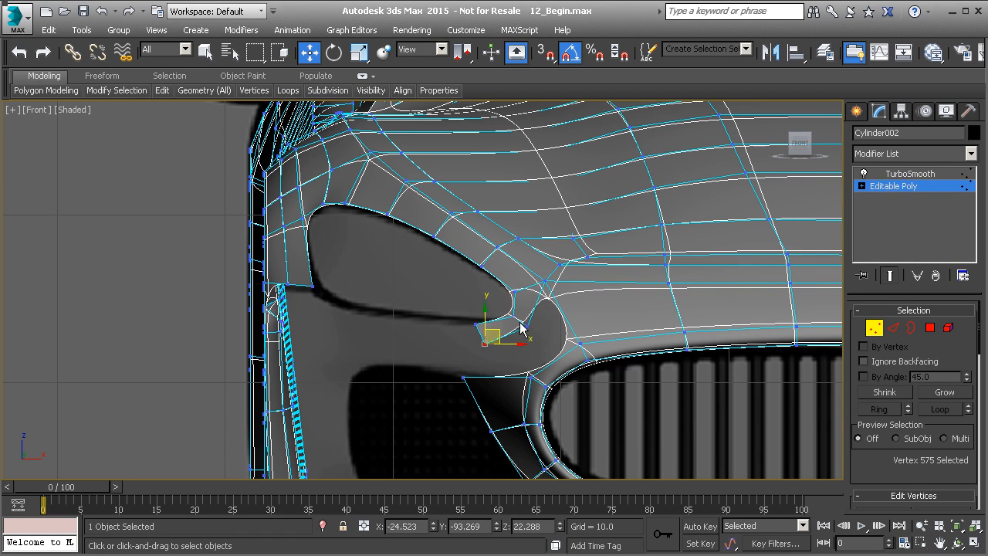
# - Extrude the end edge outward under the headlight and fit its vertices to the outline, the upper one at about X -28.4, Z 23.9
pyautogui.press('2')
pyautogui.click(479, 334)
pyautogui.moveTo(492, 322)
pyautogui.keyDown('shift'); pyautogui.mouseDown()
pyautogui.moveTo(436, 319)
pyautogui.moveTo(439, 333)
pyautogui.moveTo(430, 332)
pyautogui.moveTo(432, 310)
pyautogui.moveTo(488, 311)
pyautogui.mouseUp(); pyautogui.keyUp('shift')
pyautogui.press('1')
pyautogui.click(430, 341)
pyautogui.click(427, 321)
pyautogui.click(419, 321)
# - Check the depth of the lower headlight strip's upper middle vertex in the left, perspective and front views
pyautogui.click(478, 324)
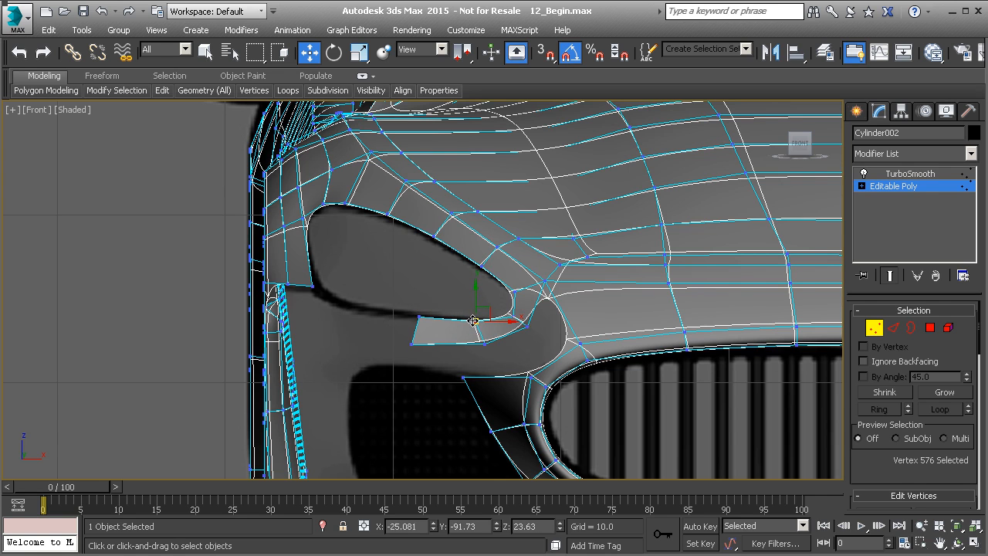
pyautogui.press('l')
pyautogui.moveTo(610, 361); pyautogui.dragTo(445, 329, button='middle')
pyautogui.scroll(2, 517, 355)
pyautogui.scroll(1, 523, 369)
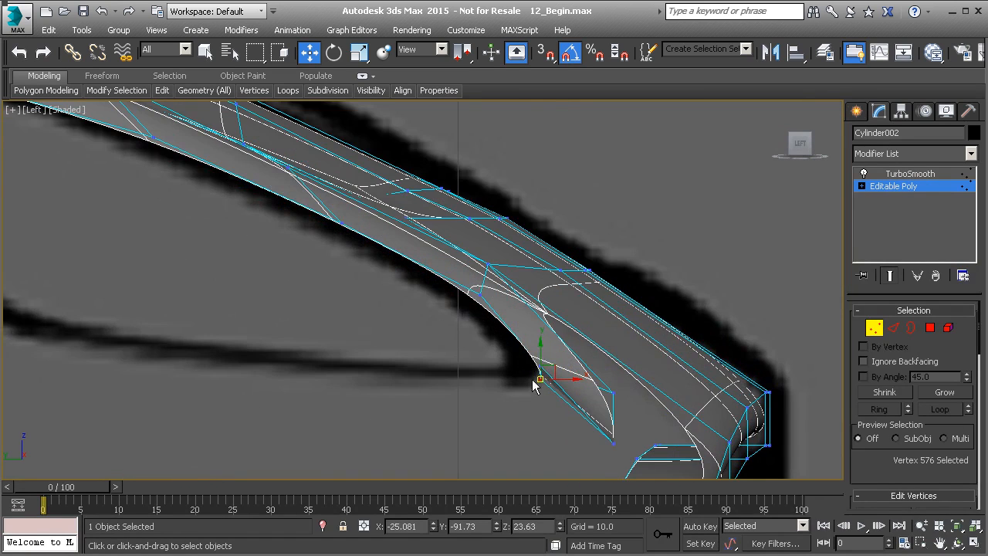
pyautogui.scroll(-3, 539, 376)
pyautogui.press('p')
pyautogui.scroll(-8, 543, 373)
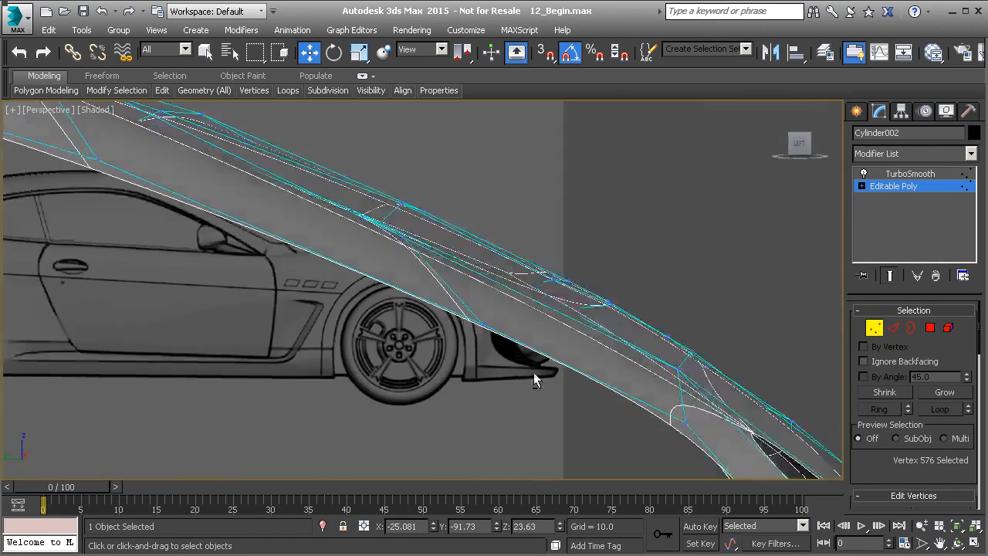
pyautogui.scroll(6, 471, 364)
pyautogui.keyDown('alt'); pyautogui.moveTo(467, 367); pyautogui.dragTo(418, 375, button='middle'); pyautogui.keyUp('alt')
pyautogui.press('f')
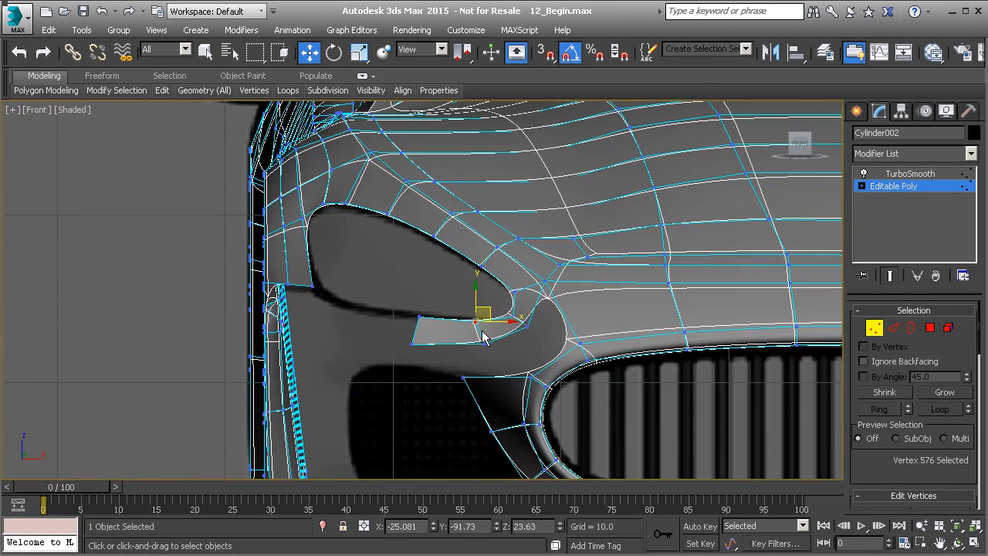
# - Move the lower strip's upper vertices back onto the headlight outline in the left view, the end one to about Y -87.7
pyautogui.press('l')
pyautogui.moveTo(566, 380); pyautogui.dragTo(429, 370)
pyautogui.click(540, 369)
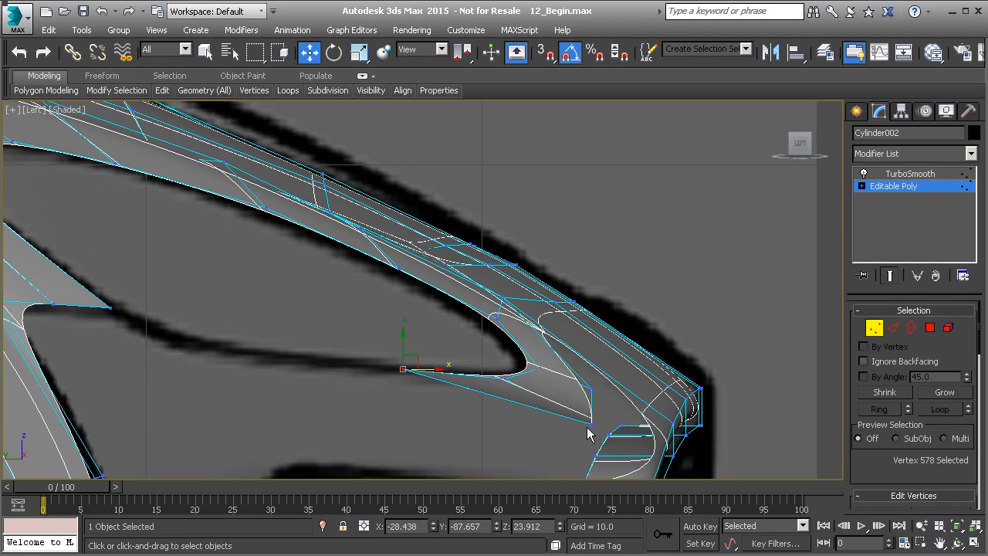
pyautogui.scroll(-2, 587, 432)
pyautogui.press('f')
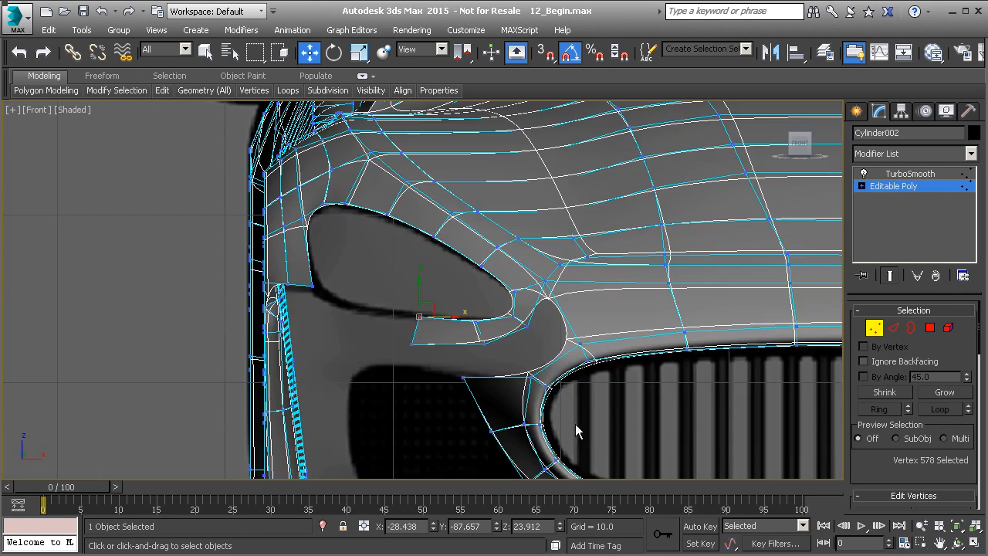
pyautogui.scroll(2, 418, 335)
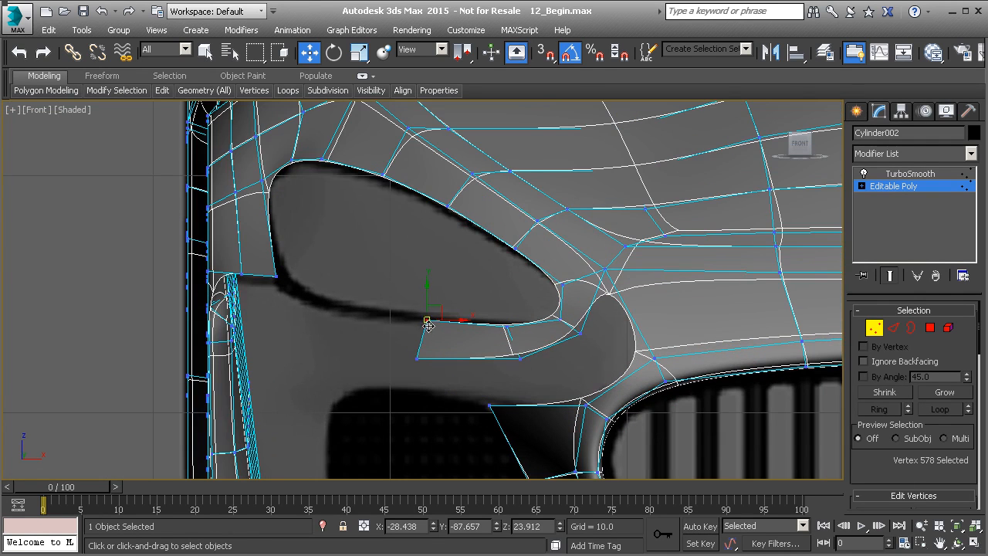
# - Move the lower strip's bottom end vertex back to about Y -89.6 in the left view
pyautogui.press('l')
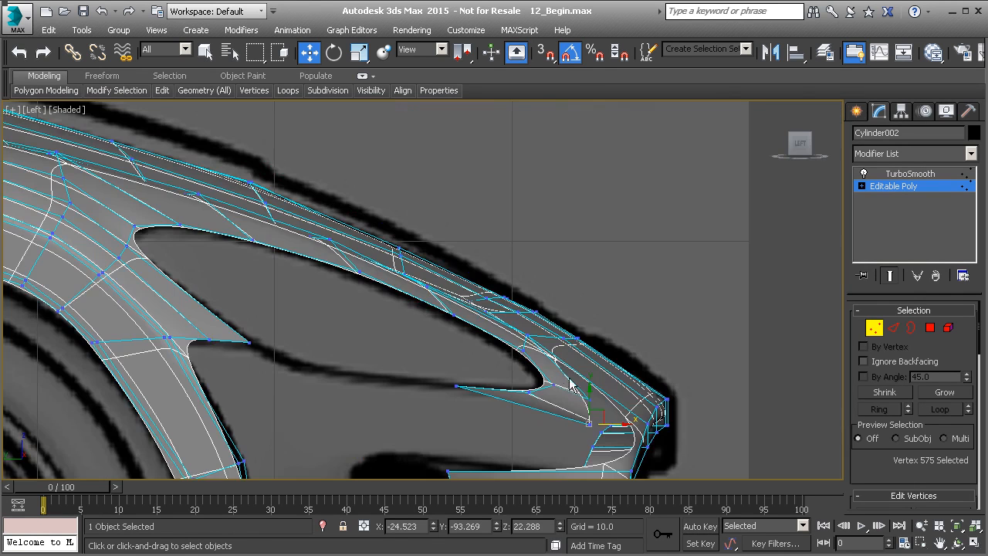
pyautogui.scroll(3, 532, 398)
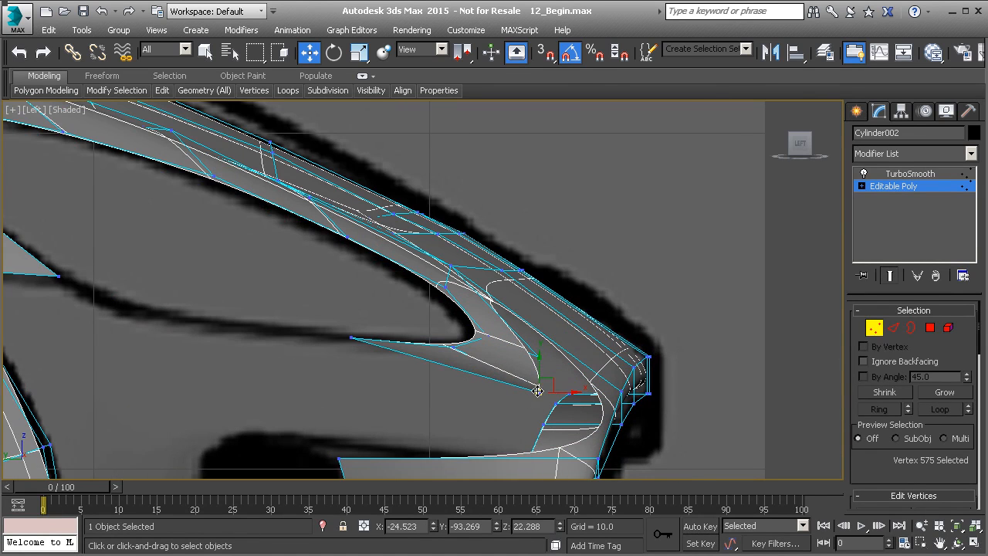
pyautogui.moveTo(571, 394); pyautogui.dragTo(461, 410)
pyautogui.scroll(-3, 492, 372)
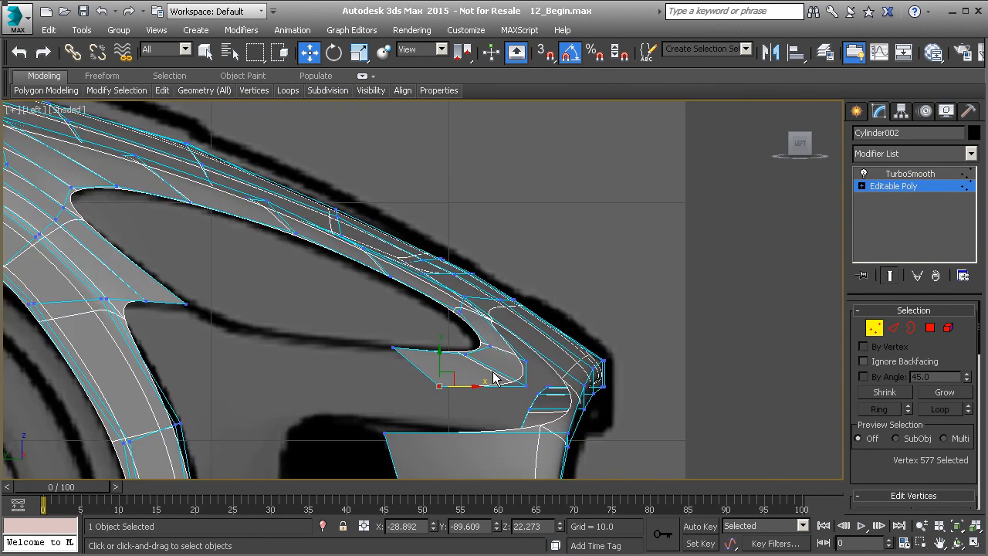
# - Inspect the curvature of the lower headlight strip from several angles in perspective
pyautogui.press('p')
pyautogui.keyDown('alt'); pyautogui.moveTo(492, 371); pyautogui.dragTo(459, 337, button='middle'); pyautogui.keyUp('alt')
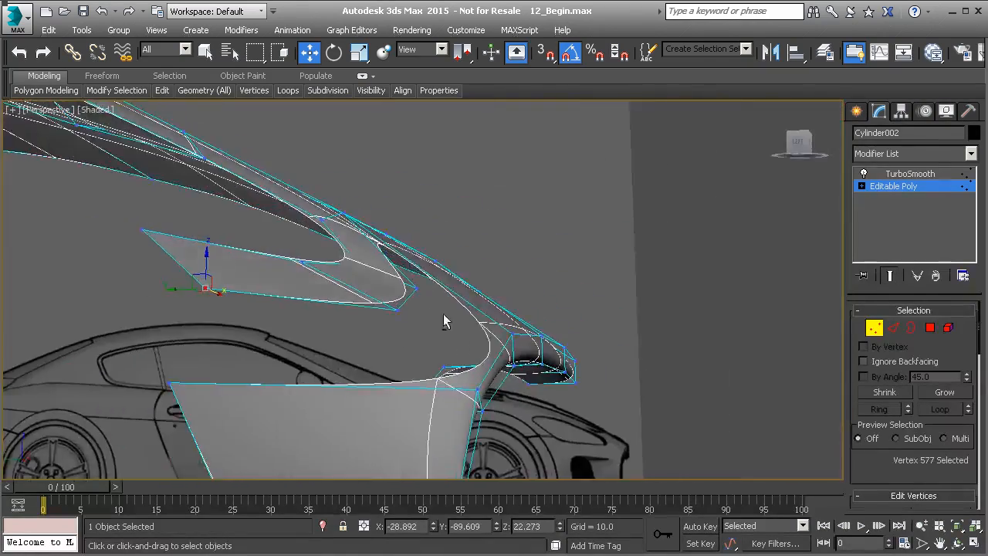
pyautogui.keyDown('alt'); pyautogui.moveTo(416, 287); pyautogui.dragTo(196, 335, button='middle'); pyautogui.keyUp('alt')
pyautogui.scroll(3, 380, 301)
pyautogui.keyDown('alt'); pyautogui.moveTo(380, 301); pyautogui.dragTo(197, 257, button='middle'); pyautogui.keyUp('alt')
pyautogui.click(283, 256)
pyautogui.press('f')
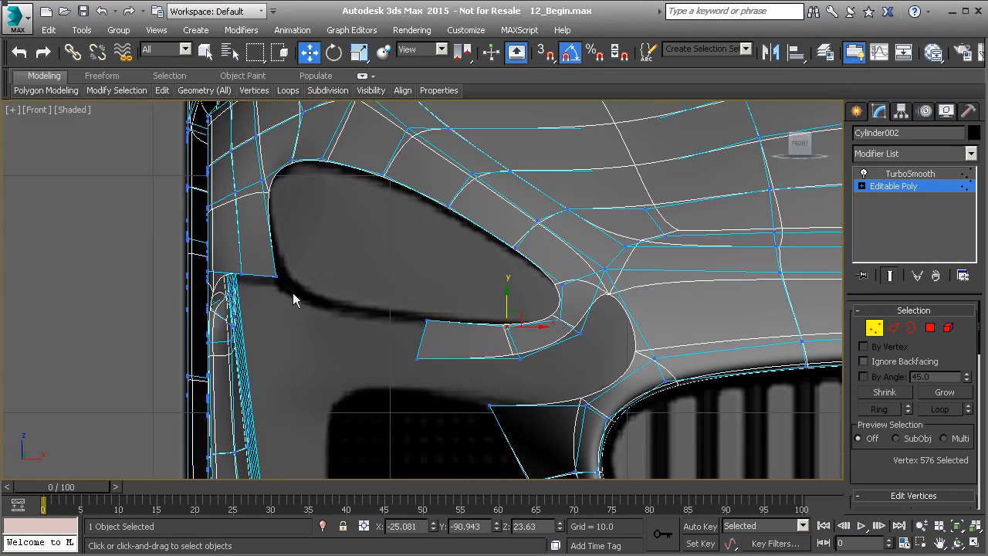
# - Extrude the lower strip's end edge toward the wheel arch in the front view and move it back about 5.5 units in the left view
pyautogui.press('2')
pyautogui.keyDown('shift'); pyautogui.moveTo(436, 334); pyautogui.dragTo(318, 316); pyautogui.keyUp('shift')
pyautogui.press('l')
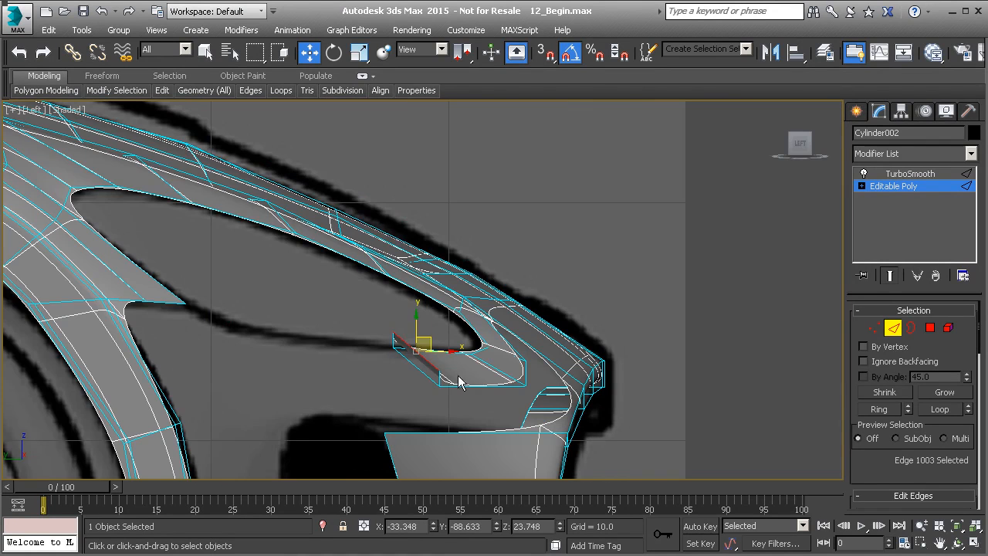
pyautogui.keyDown('shift'); pyautogui.moveTo(446, 353); pyautogui.dragTo(309, 343); pyautogui.keyUp('shift')
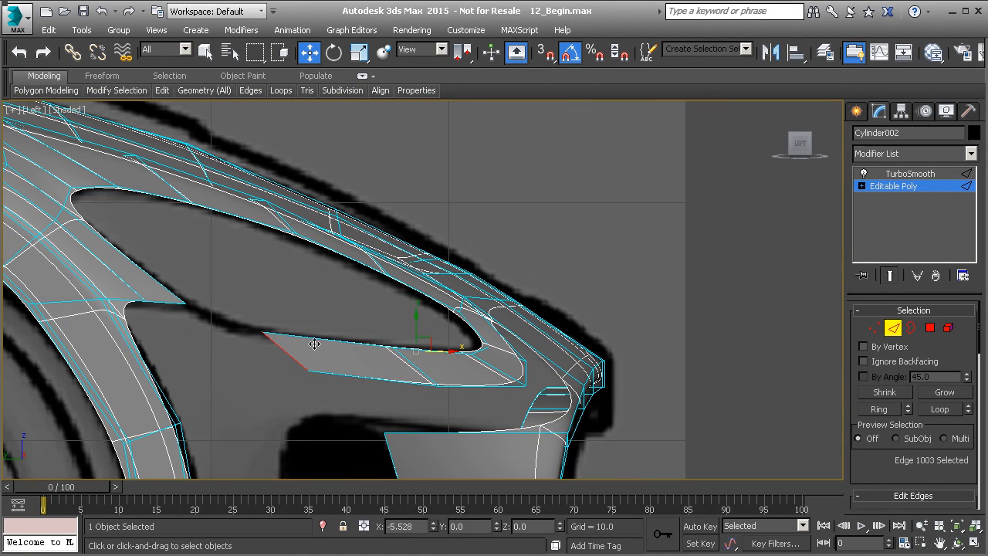
pyautogui.moveTo(316, 371); pyautogui.dragTo(310, 349, button='middle')
pyautogui.press('p')
pyautogui.scroll(-5, 338, 345)
# - Move the extruded edge's lower vertex outward in the front view to slant the strip's end
pyautogui.press('f')
pyautogui.scroll(2, 328, 349)
pyautogui.press('1')
pyautogui.click(337, 345)
pyautogui.moveTo(348, 335); pyautogui.dragTo(319, 337)
# - Bridge the lower strip's end edge with the bottom edge of the wheel arch strip to close the headlight surround
pyautogui.press('2')
pyautogui.click(324, 301)
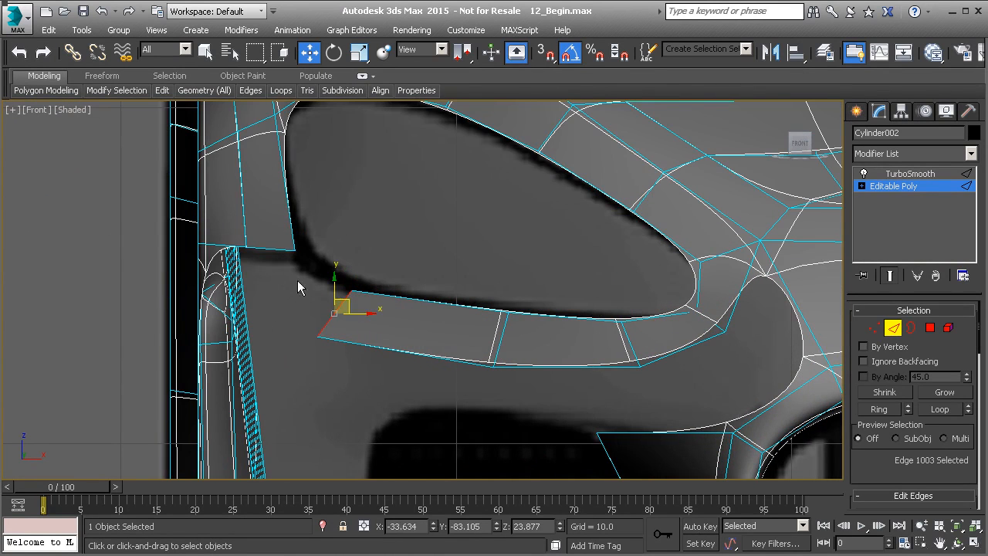
pyautogui.keyDown('ctrl'); pyautogui.click(280, 251); pyautogui.keyUp('ctrl')
pyautogui.scroll(-4, 867, 444)
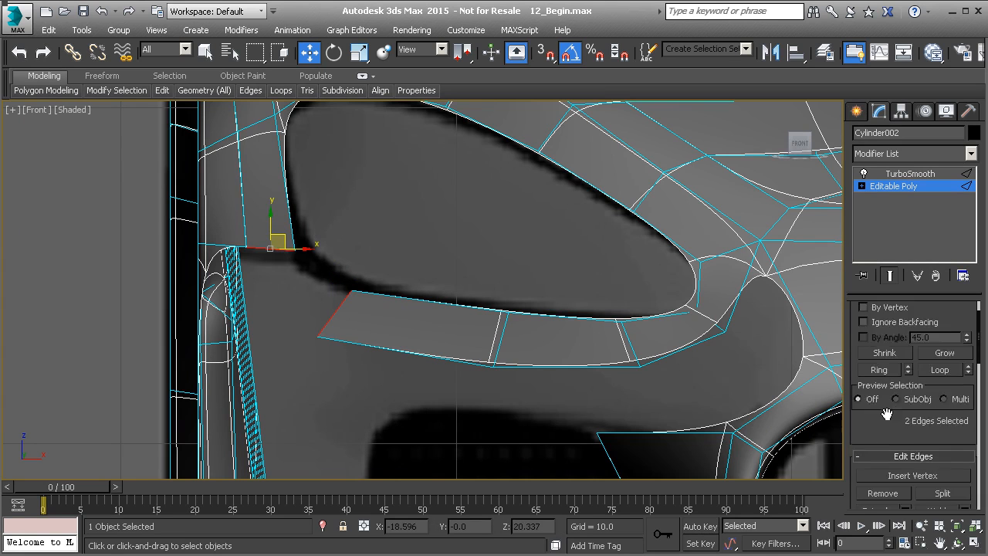
pyautogui.click(878, 454)
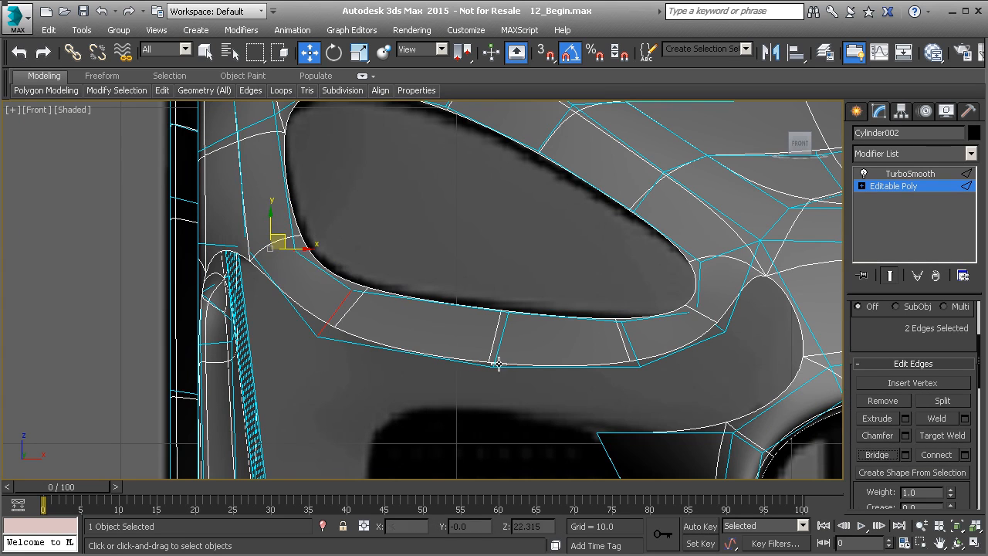
# - Nudge the headlight opening's lower outer corner vertex in the front view to match the blueprint outline
pyautogui.scroll(2, 316, 309)
pyautogui.scroll(-2, 315, 278)
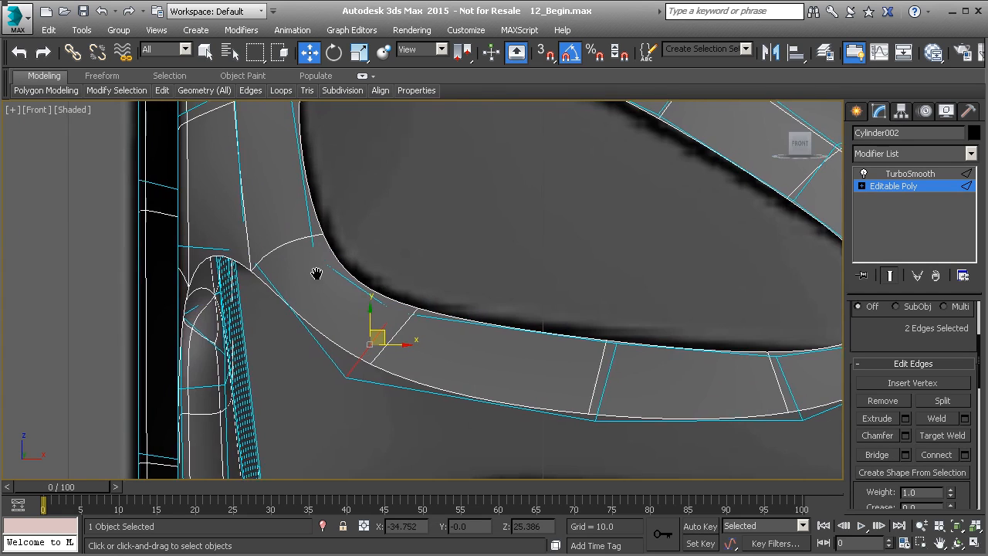
pyautogui.press('1')
pyautogui.click(314, 259)
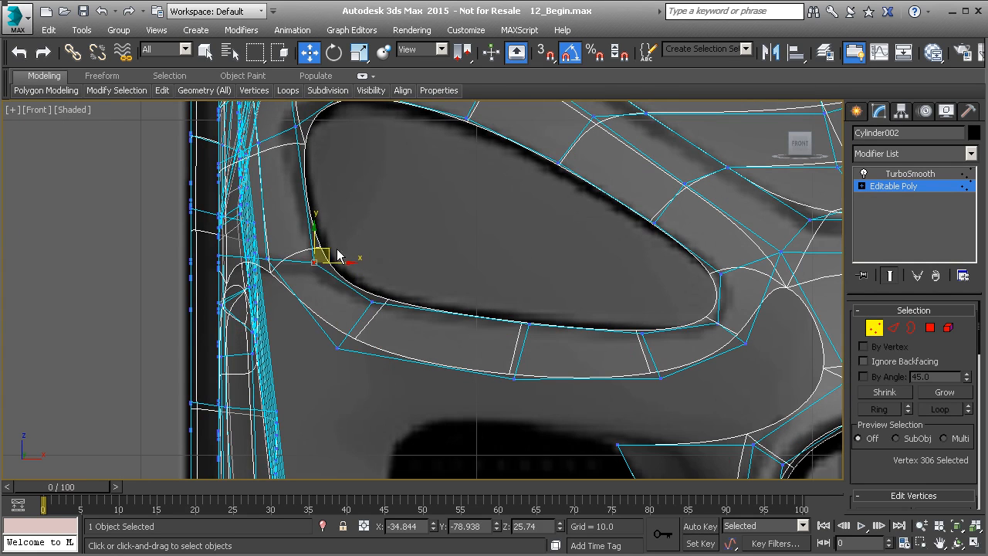
pyautogui.moveTo(320, 275); pyautogui.dragTo(335, 279, button='middle')
pyautogui.moveTo(360, 286); pyautogui.dragTo(360, 289)
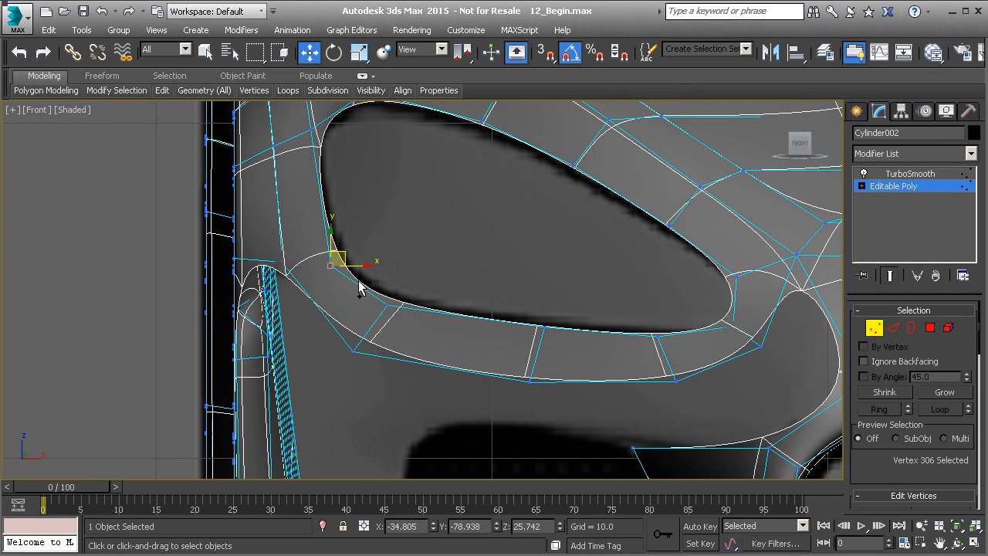
pyautogui.press('F3')
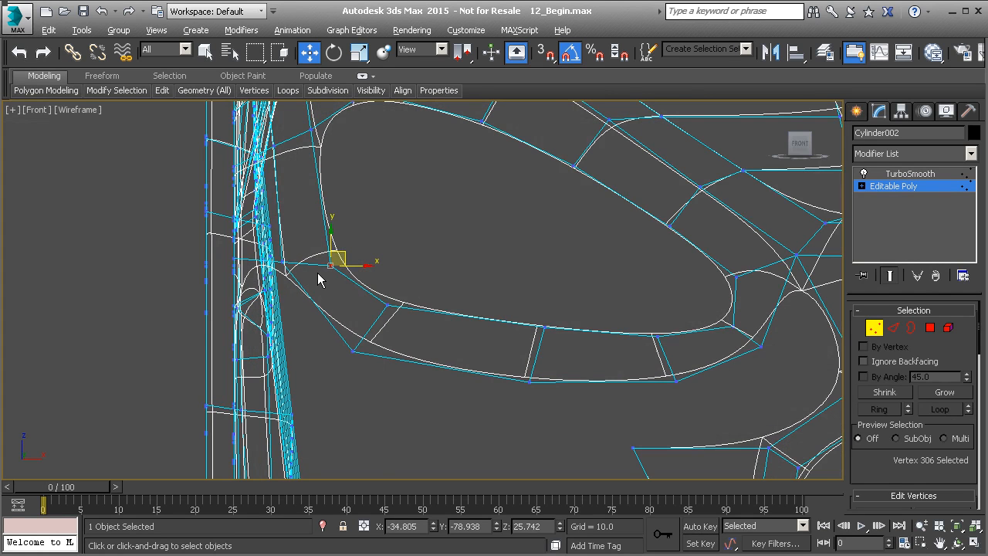
pyautogui.press('F3')
pyautogui.moveTo(322, 280); pyautogui.dragTo(347, 276, button='middle')
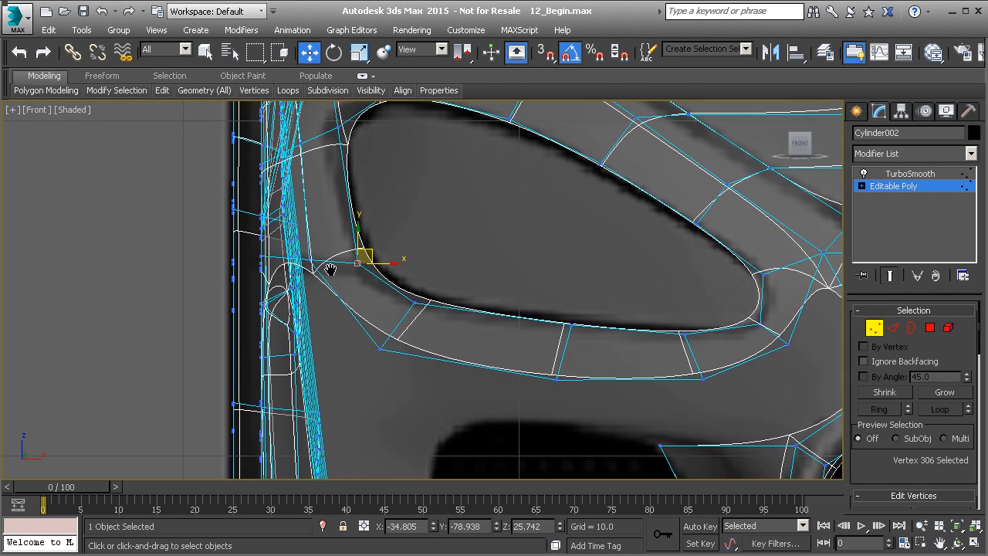
# - Adjust the outer vertex on the lower strip's bottom edge in the front view and select the neighbouring bottom vertex
pyautogui.moveTo(393, 314); pyautogui.dragTo(384, 299, button='middle')
pyautogui.click(371, 333)
pyautogui.moveTo(385, 320); pyautogui.dragTo(387, 321)
pyautogui.click(543, 360)
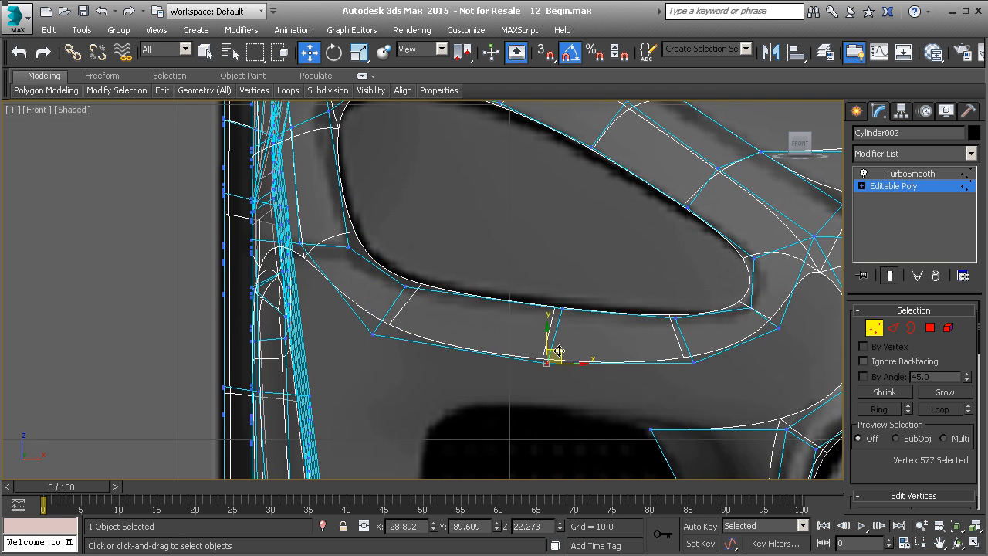
pyautogui.moveTo(614, 349); pyautogui.dragTo(433, 312, button='middle')
# - Bridge the lower strip's outermost bottom edge with the facing edge of the wheel arch strip in perspective
pyautogui.scroll(-5, 572, 347)
pyautogui.press('p')
pyautogui.scroll(-3, 567, 346)
pyautogui.scroll(3, 645, 359)
pyautogui.scroll(5, 464, 338)
pyautogui.scroll(-5, 464, 338)
pyautogui.press('2')
pyautogui.click(351, 311)
pyautogui.keyDown('ctrl'); pyautogui.click(435, 272); pyautogui.keyUp('ctrl')
pyautogui.moveTo(879, 466); pyautogui.dragTo(879, 280)
pyautogui.click(877, 400)
pyautogui.keyDown('alt'); pyautogui.moveTo(468, 344); pyautogui.dragTo(451, 341, button='middle'); pyautogui.keyUp('alt')
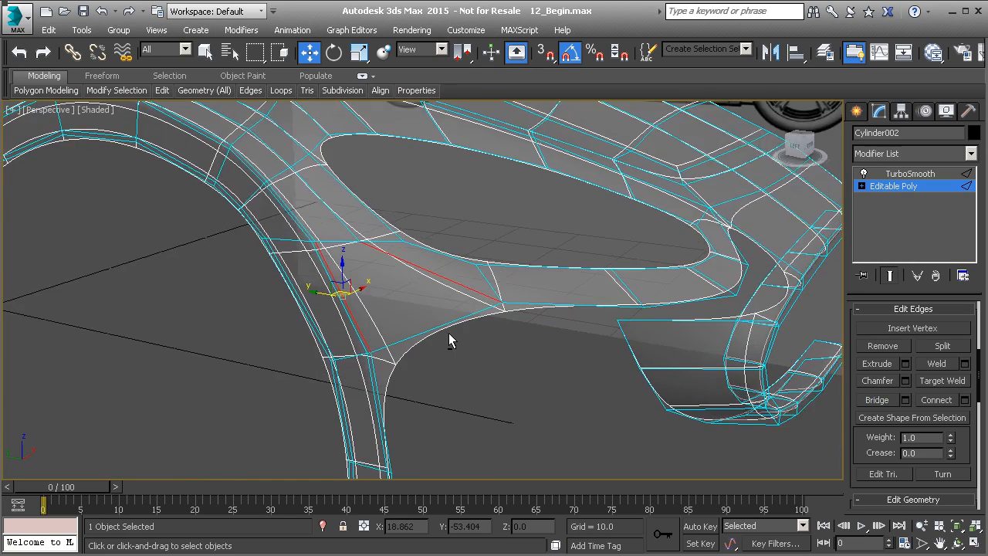
# - Extrude the two bottom edges of the lower headlight strip downward in the front view to the air intake's upper border
pyautogui.press('f')
pyautogui.moveTo(522, 345); pyautogui.dragTo(496, 339, button='middle')
pyautogui.scroll(2, 466, 344)
pyautogui.click(444, 330)
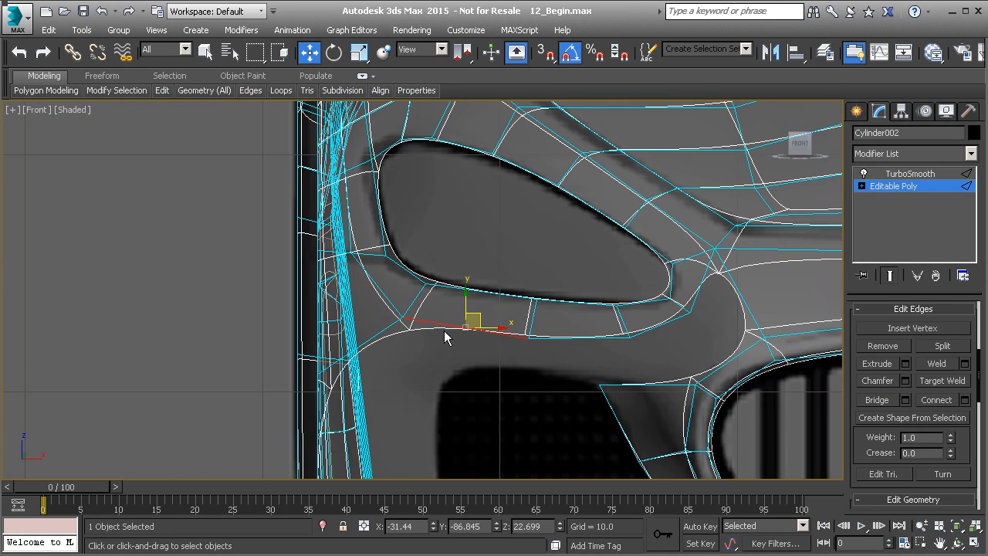
pyautogui.keyDown('ctrl'); pyautogui.click(572, 340); pyautogui.keyUp('ctrl')
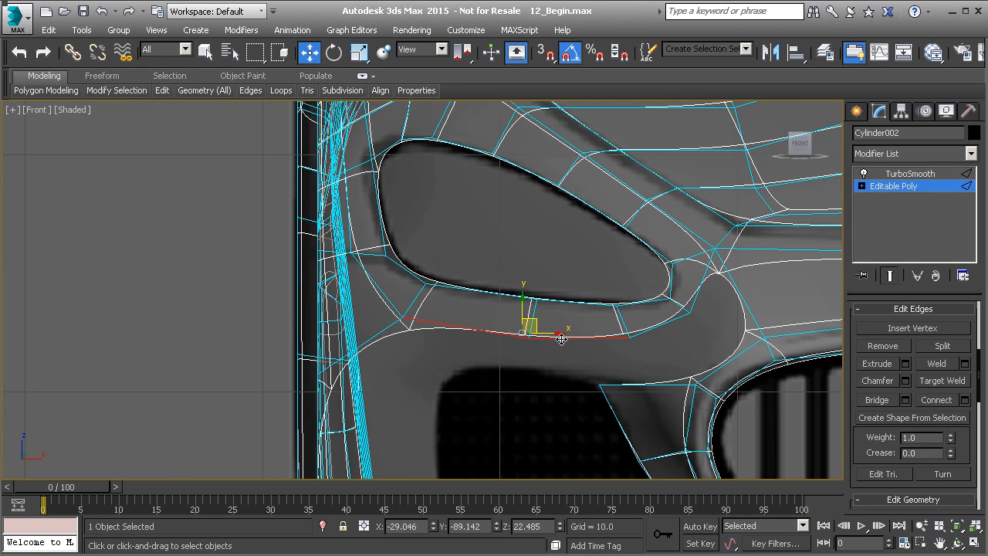
pyautogui.keyDown('shift'); pyautogui.moveTo(518, 309); pyautogui.dragTo(516, 342); pyautogui.keyUp('shift')
# - Move the end vertices of the extruded bottom edge in the front view to follow the intake's upper border
pyautogui.press('1')
pyautogui.click(402, 344)
pyautogui.moveTo(410, 334); pyautogui.dragTo(474, 371)
pyautogui.click(629, 367)
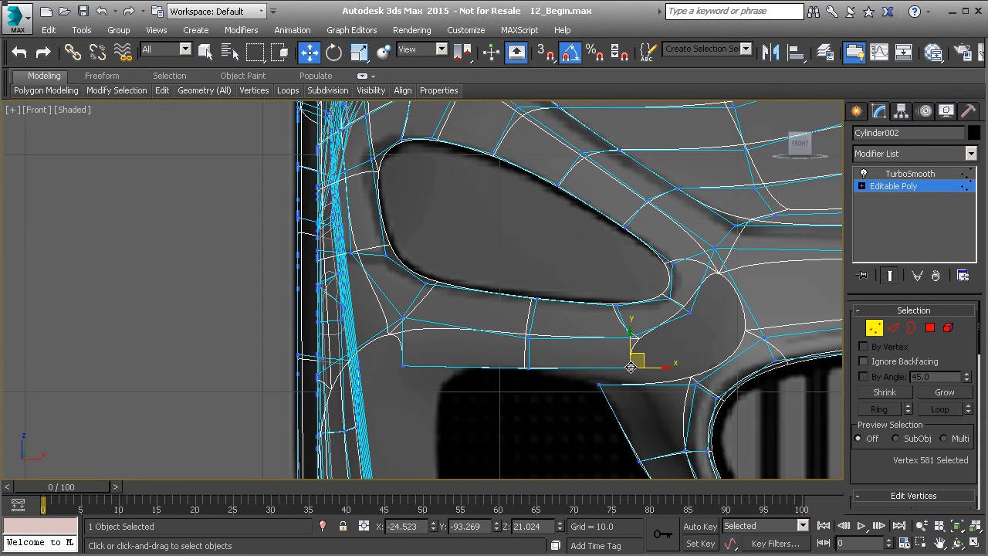
pyautogui.moveTo(641, 354); pyautogui.dragTo(642, 360)
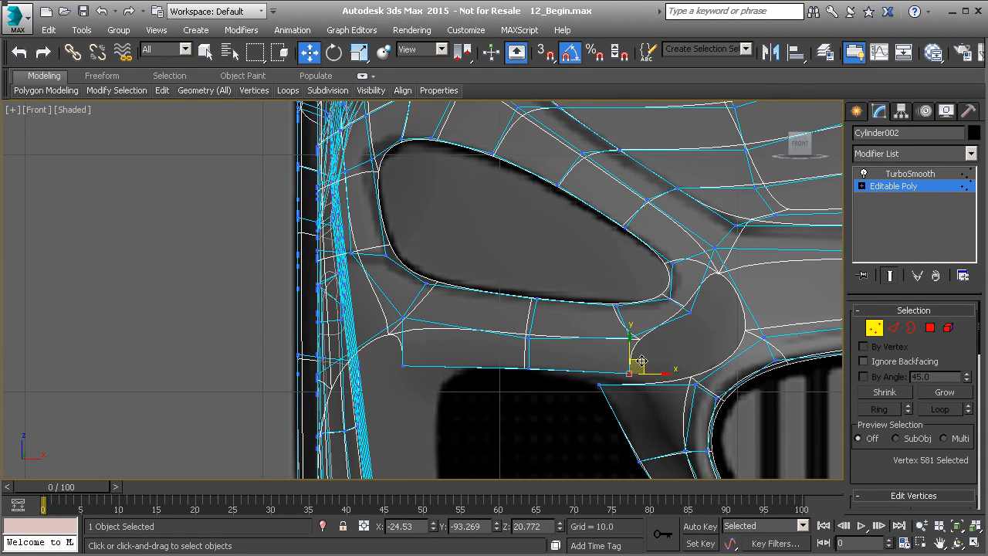
# - Extrude the two new bottom edges backward about 1.4 units in the left view to form an inward flange
pyautogui.scroll(-3, 594, 336)
pyautogui.press('p')
pyautogui.keyDown('alt'); pyautogui.moveTo(594, 338); pyautogui.dragTo(705, 355, button='middle'); pyautogui.keyUp('alt')
pyautogui.scroll(8, 614, 341)
pyautogui.moveTo(623, 341)
pyautogui.keyDown('alt'); pyautogui.mouseDown(button='middle')
pyautogui.moveTo(620, 325)
pyautogui.moveTo(633, 353)
pyautogui.moveTo(591, 339)
pyautogui.moveTo(612, 340)
pyautogui.mouseUp(button='middle'); pyautogui.keyUp('alt')
pyautogui.keyDown('alt'); pyautogui.moveTo(642, 292); pyautogui.dragTo(404, 303, button='middle'); pyautogui.keyUp('alt')
pyautogui.press('2')
pyautogui.click(408, 297)
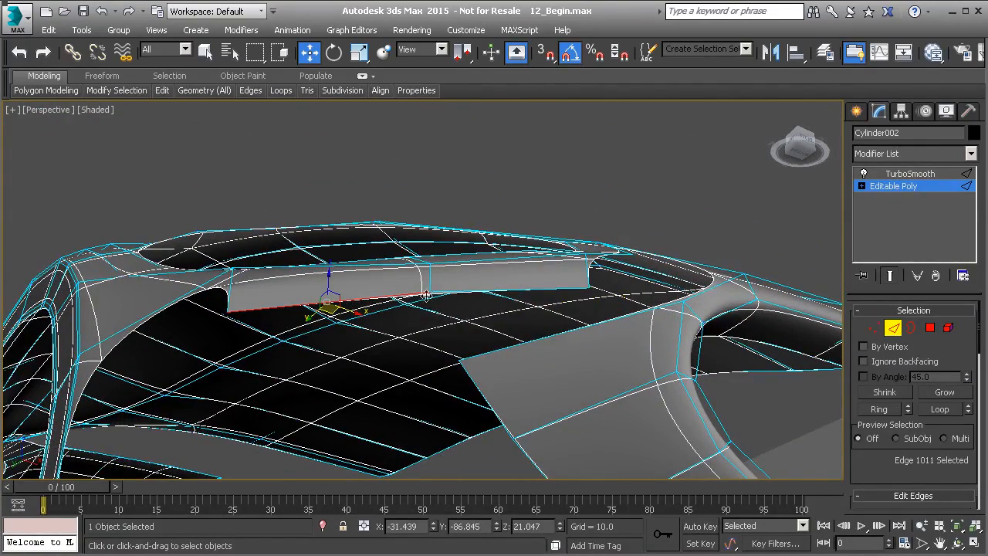
pyautogui.keyDown('ctrl'); pyautogui.click(468, 293); pyautogui.keyUp('ctrl')
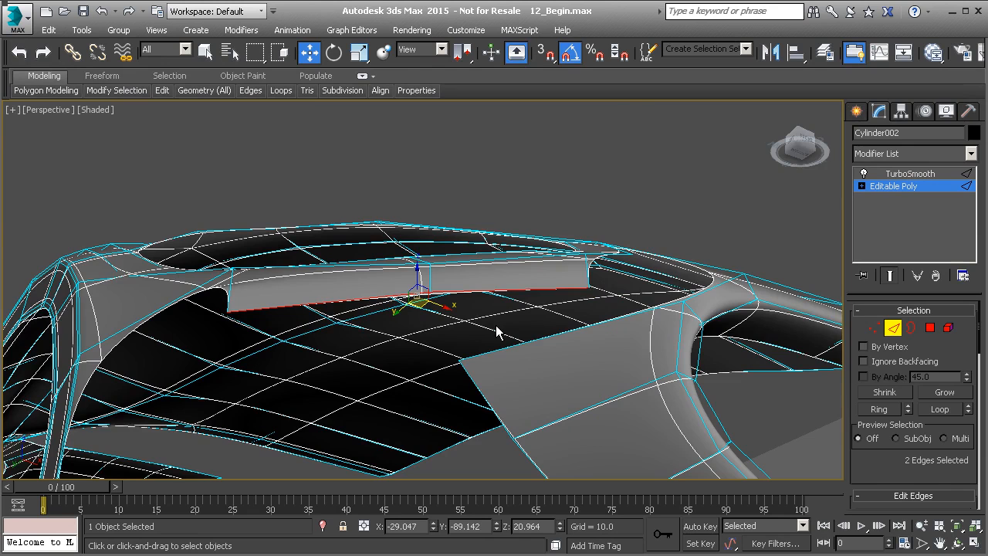
pyautogui.press('l')
pyautogui.scroll(3, 501, 379)
pyautogui.moveTo(474, 397); pyautogui.dragTo(535, 374, button='middle')
pyautogui.scroll(2, 506, 380)
pyautogui.moveTo(429, 365); pyautogui.dragTo(454, 361, button='middle')
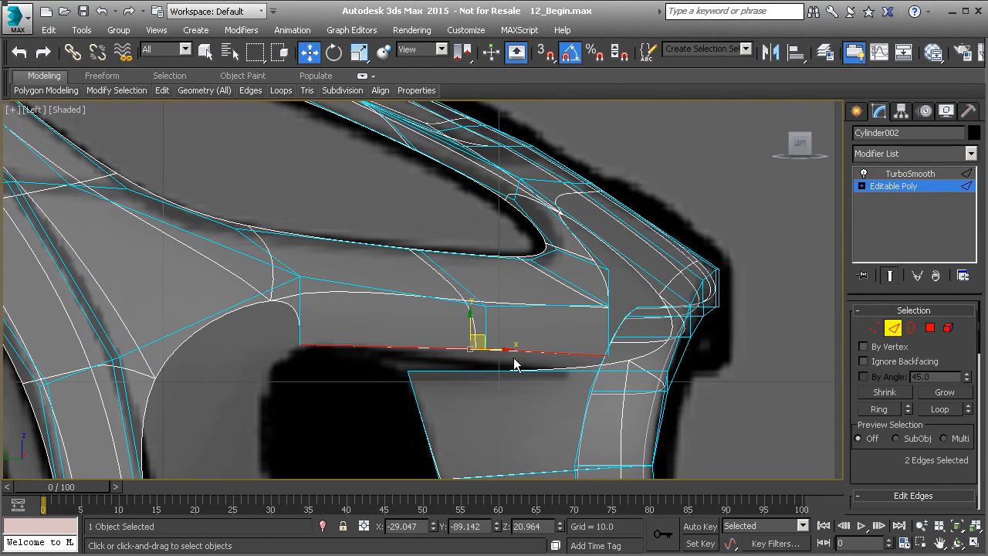
pyautogui.moveTo(507, 351); pyautogui.dragTo(471, 347)
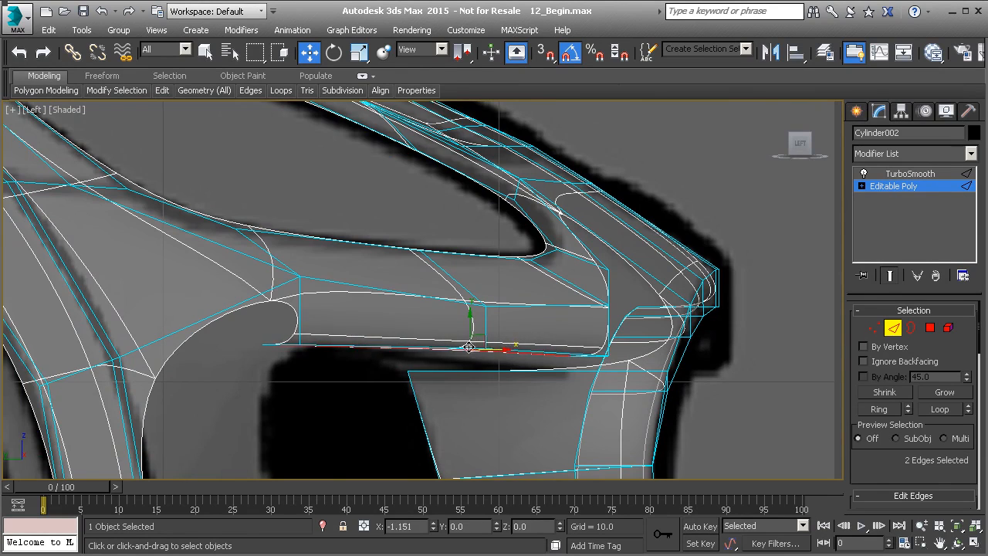
# - Insert an edge loop with Swift Loop through the panel between the air intake and the grille frame
pyautogui.scroll(-2, 479, 346)
pyautogui.press('p')
pyautogui.keyDown('alt'); pyautogui.moveTo(484, 361); pyautogui.dragTo(617, 363, button='middle'); pyautogui.keyUp('alt')
pyautogui.scroll(-3, 473, 346)
pyautogui.scroll(-2, 473, 346)
pyautogui.scroll(-2, 513, 315)
pyautogui.moveTo(165, 96)
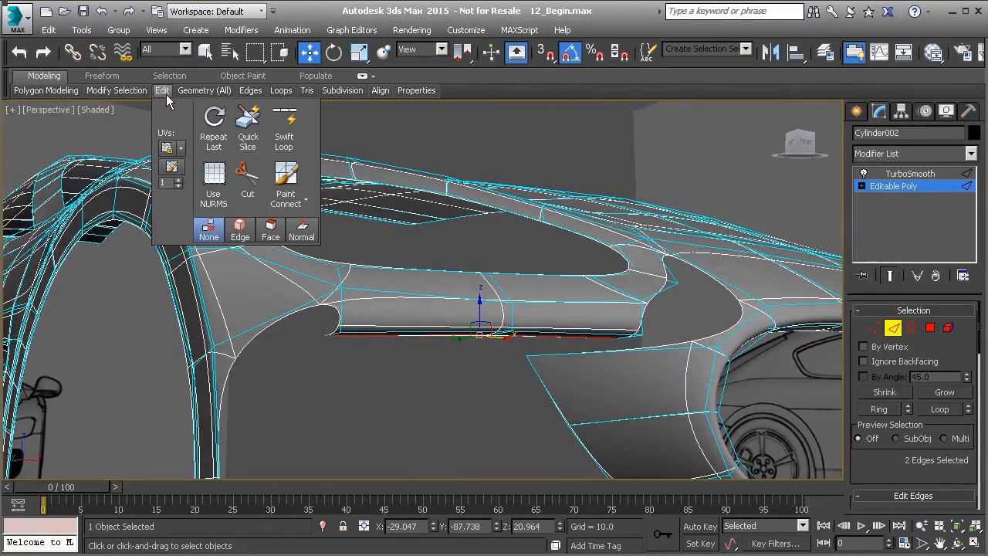
pyautogui.click(284, 126)
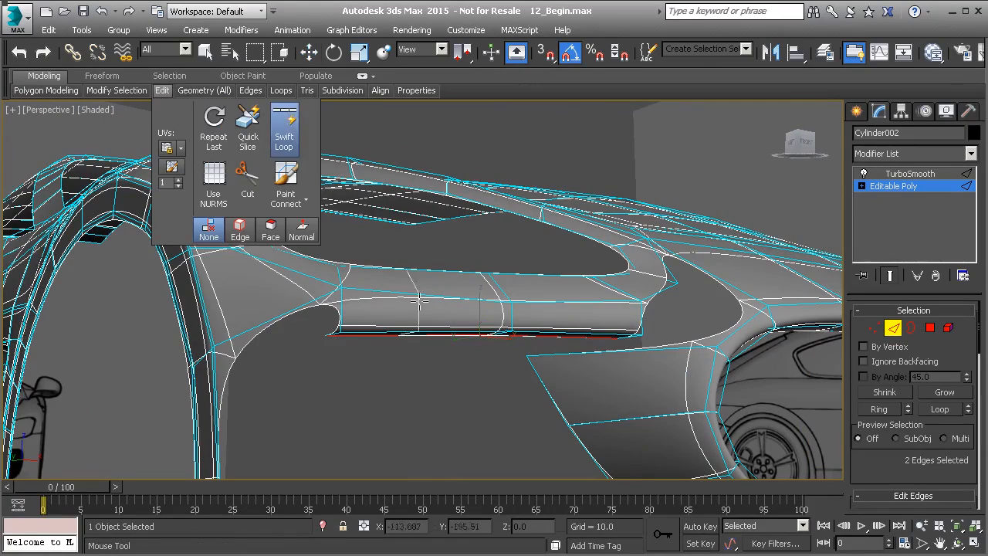
pyautogui.click(651, 404)
pyautogui.rightClick(661, 396)
pyautogui.keyDown('alt'); pyautogui.moveTo(662, 396); pyautogui.dragTo(566, 363, button='middle'); pyautogui.keyUp('alt')
# - Move the flange's inner end vertex toward the grille frame and bridge the adjoining flange edge with the intake panel's top edge
pyautogui.press('w')
pyautogui.press('1')
pyautogui.click(551, 336)
pyautogui.moveTo(566, 342); pyautogui.dragTo(580, 337)
pyautogui.press('2')
pyautogui.click(534, 342)
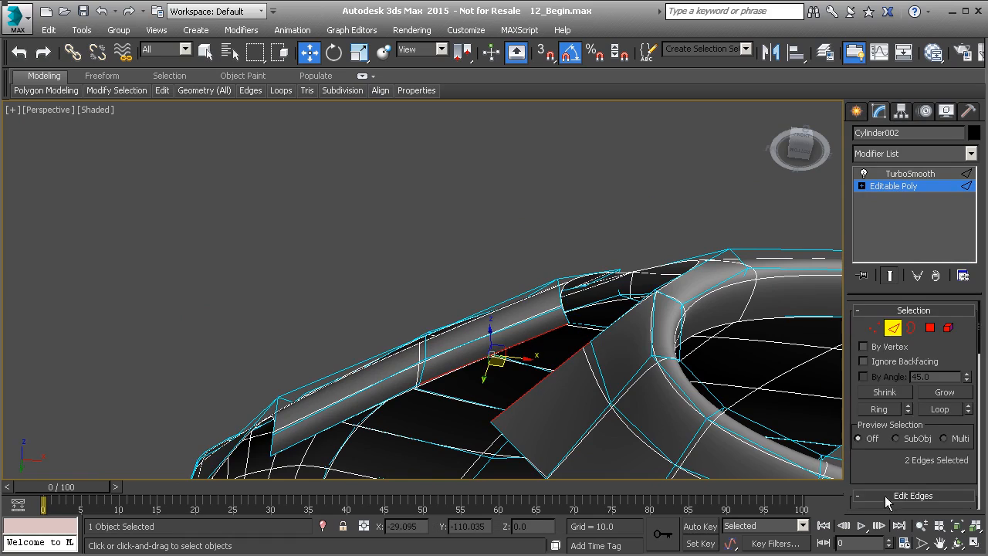
pyautogui.scroll(-4, 893, 478)
pyautogui.click(877, 461)
# - Insert an edge loop with Swift Loop across the grille frame near its upper outer corner
pyautogui.keyDown('alt'); pyautogui.moveTo(530, 364); pyautogui.dragTo(593, 416, button='middle'); pyautogui.keyUp('alt')
pyautogui.keyDown('alt'); pyautogui.moveTo(519, 421); pyautogui.dragTo(584, 449, button='middle'); pyautogui.keyUp('alt')
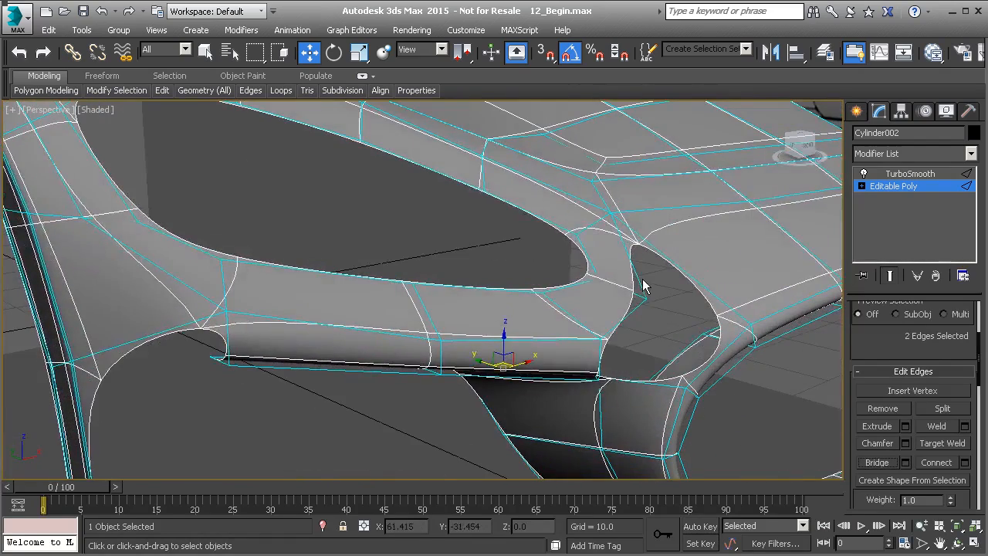
pyautogui.keyDown('alt'); pyautogui.moveTo(658, 299); pyautogui.dragTo(680, 359, button='middle'); pyautogui.keyUp('alt')
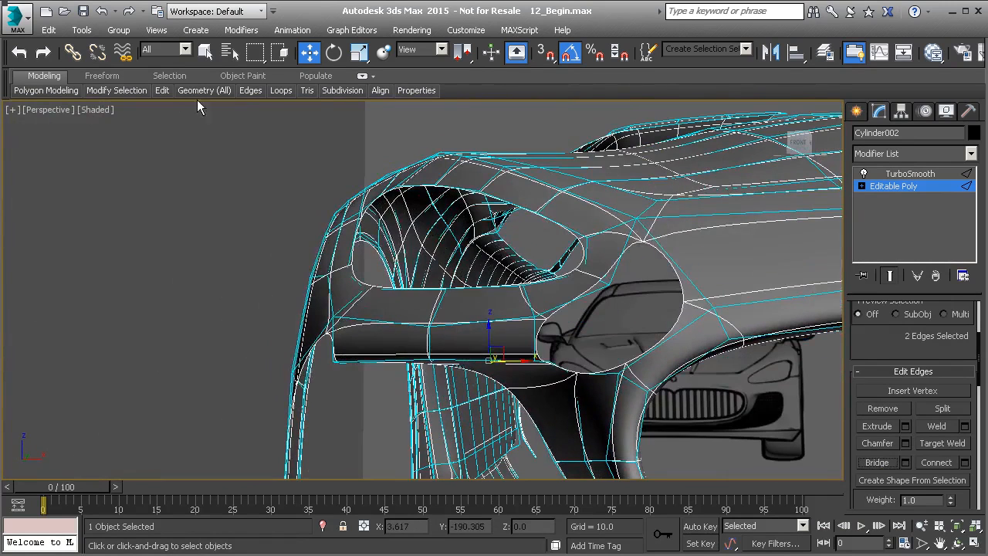
pyautogui.moveTo(162, 93)
pyautogui.click(283, 129)
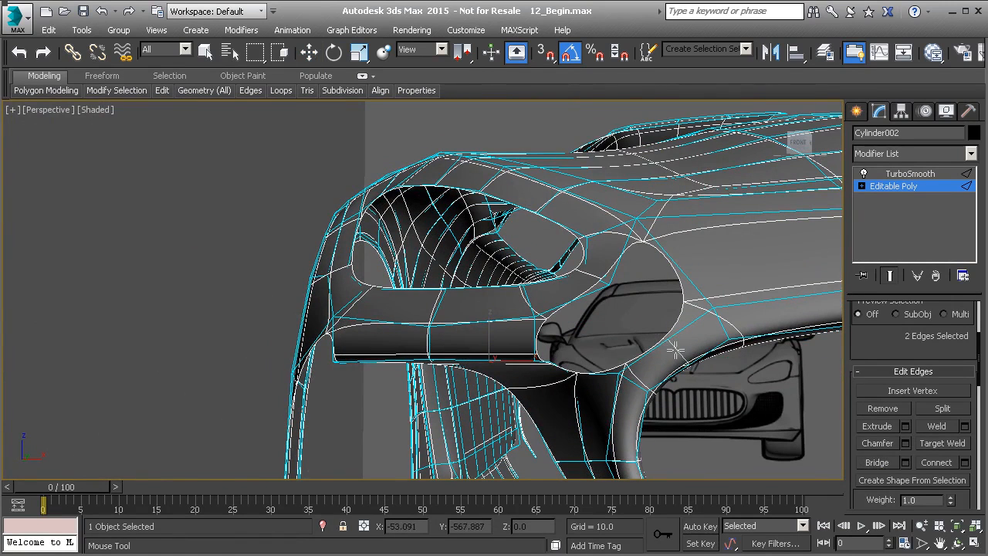
pyautogui.click(669, 357)
pyautogui.rightClick(669, 357)
# - Bridge the headlight surround's inner end edge with the facing upper edge of the grille frame
pyautogui.keyDown('alt'); pyautogui.moveTo(669, 356); pyautogui.dragTo(673, 370, button='middle'); pyautogui.keyUp('alt')
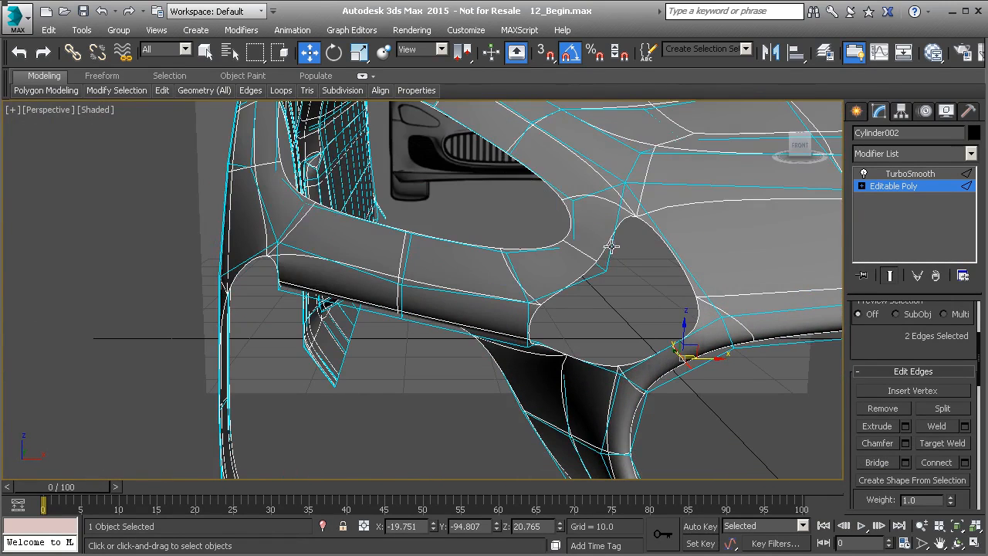
pyautogui.keyDown('ctrl'); pyautogui.click(690, 331); pyautogui.keyUp('ctrl')
pyautogui.click(880, 463)
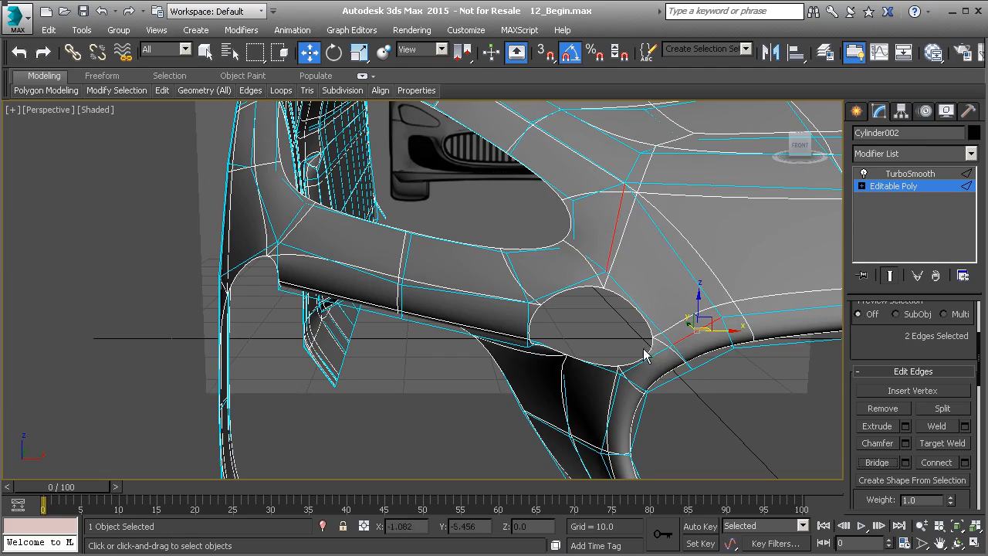
pyautogui.keyDown('alt'); pyautogui.moveTo(638, 317); pyautogui.dragTo(694, 307, button='middle'); pyautogui.keyUp('alt')
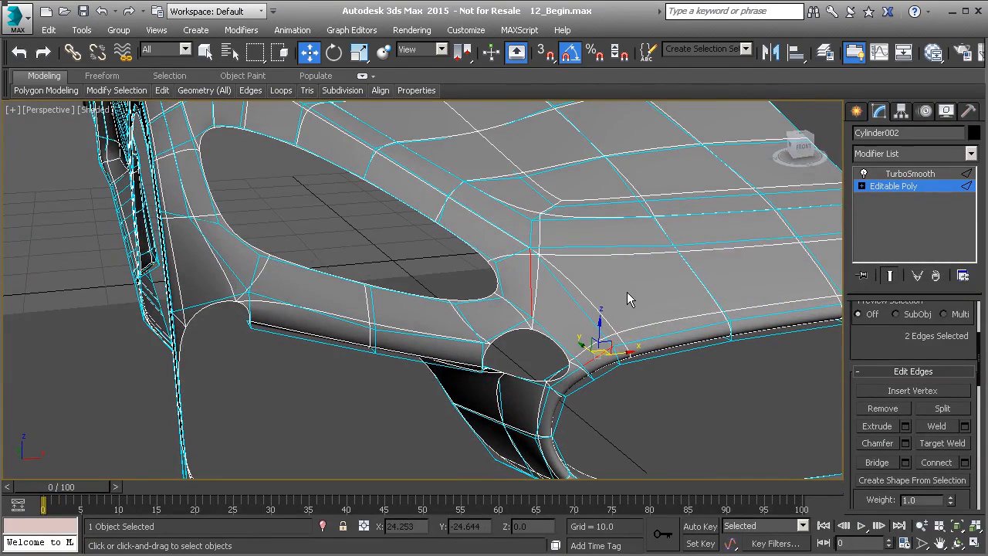
# - Insert an edge loop with Swift Loop through the new bridge and across the front of the hood above the grille
pyautogui.moveTo(162, 91)
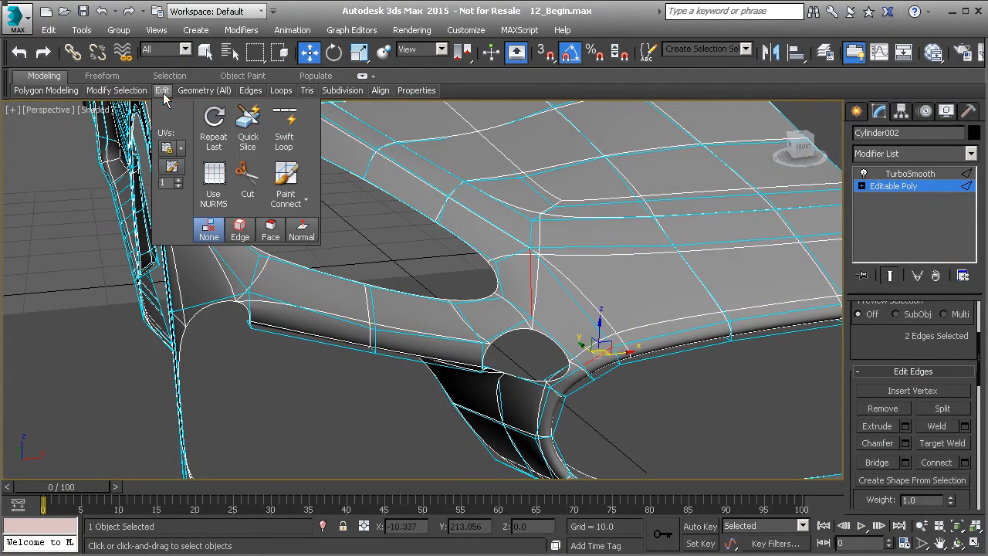
pyautogui.click(285, 129)
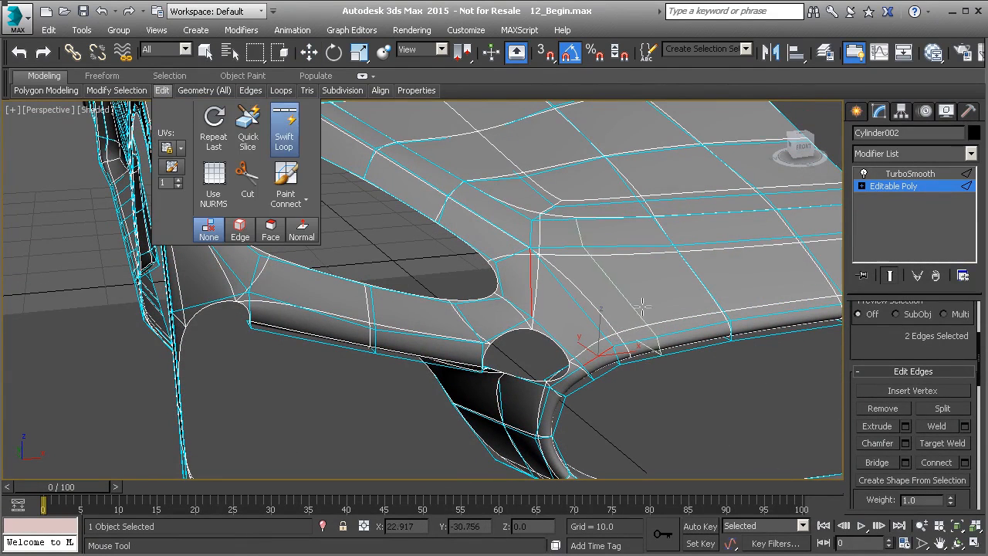
pyautogui.click(583, 298)
pyautogui.press('w')
pyautogui.keyDown('alt'); pyautogui.moveTo(525, 338); pyautogui.dragTo(466, 361, button='middle'); pyautogui.keyUp('alt')
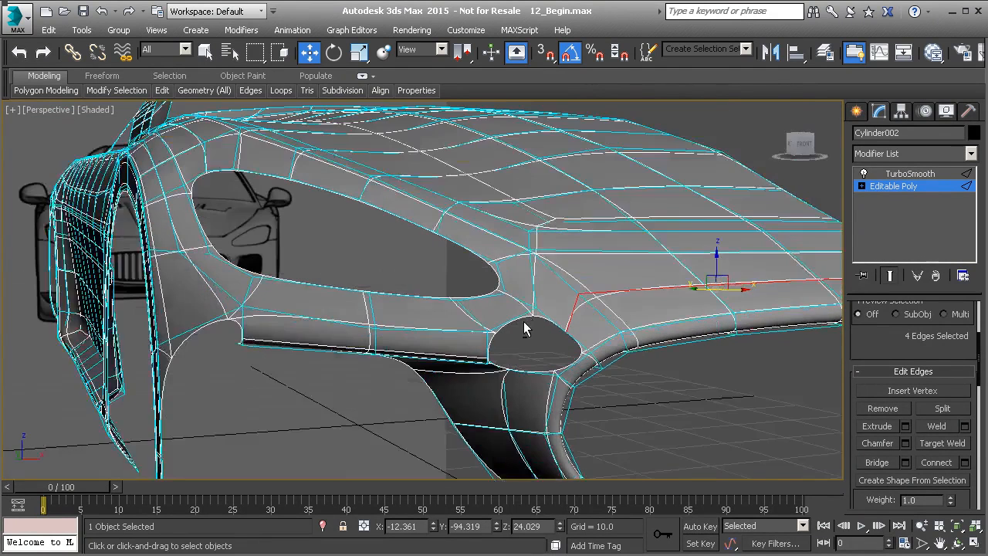
pyautogui.scroll(3, 465, 364)
# - Bridge the lower strip's end edge with the split bridge edge, and a second pair of facing edges around the remaining hole
pyautogui.click(452, 372)
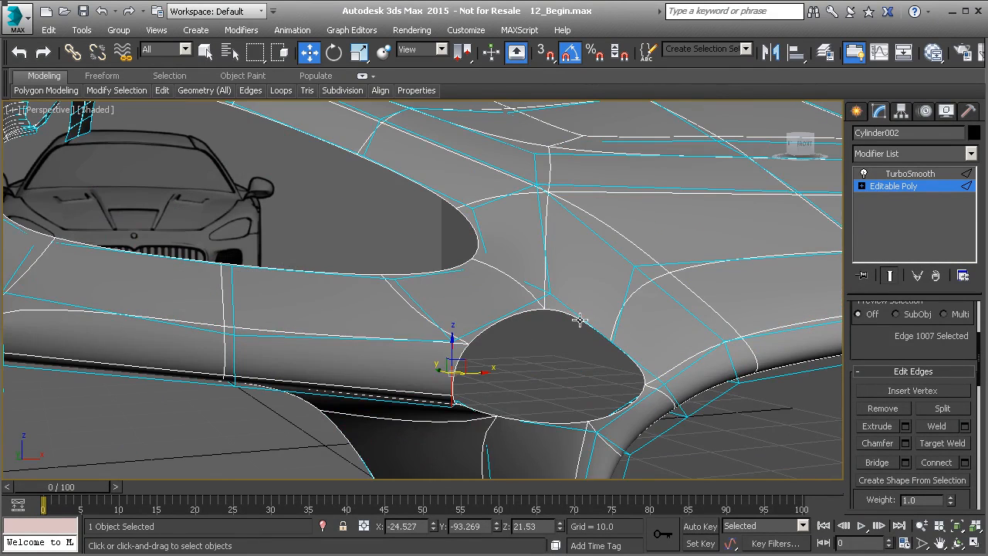
pyautogui.keyDown('ctrl'); pyautogui.click(580, 319); pyautogui.keyUp('ctrl')
pyautogui.click(882, 466)
pyautogui.keyDown('alt'); pyautogui.moveTo(635, 417); pyautogui.dragTo(621, 349, button='middle'); pyautogui.keyUp('alt')
pyautogui.moveTo(535, 424)
pyautogui.keyDown('alt'); pyautogui.mouseDown(button='middle')
pyautogui.moveTo(538, 399)
pyautogui.moveTo(536, 439)
pyautogui.mouseUp(button='middle'); pyautogui.keyUp('alt')
pyautogui.click(633, 389)
pyautogui.keyDown('ctrl'); pyautogui.click(549, 365); pyautogui.keyUp('ctrl')
pyautogui.click(873, 465)
# - Bridge the flange's short end edge with the facing edge beside the grille frame to close the remaining hole
pyautogui.keyDown('alt'); pyautogui.moveTo(598, 417); pyautogui.dragTo(512, 403, button='middle'); pyautogui.keyUp('alt')
pyautogui.click(481, 375)
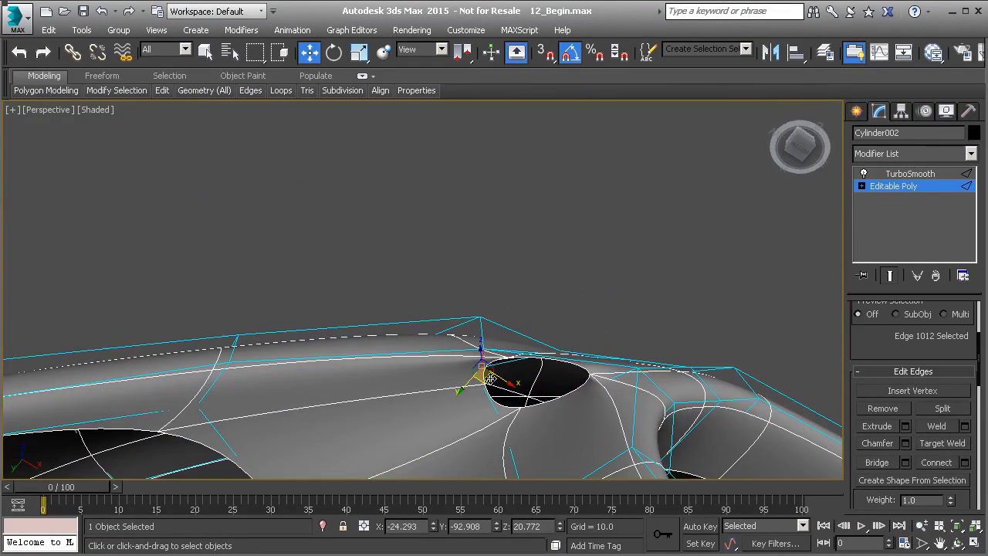
pyautogui.keyDown('ctrl'); pyautogui.click(611, 380); pyautogui.keyUp('ctrl')
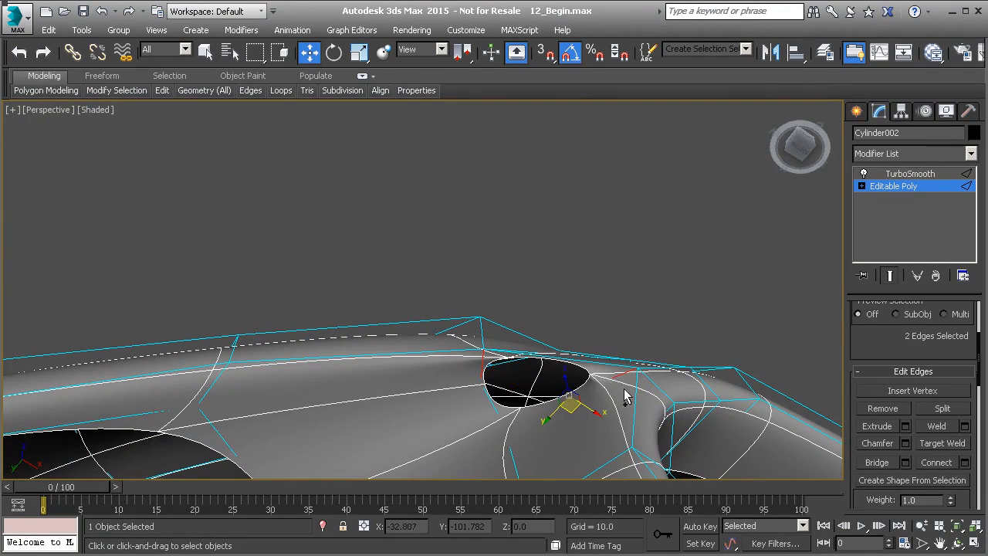
pyautogui.click(879, 464)
pyautogui.keyDown('alt'); pyautogui.moveTo(575, 404); pyautogui.dragTo(611, 394, button='middle'); pyautogui.keyUp('alt')
pyautogui.keyDown('alt'); pyautogui.moveTo(532, 405); pyautogui.dragTo(519, 359, button='middle'); pyautogui.keyUp('alt')
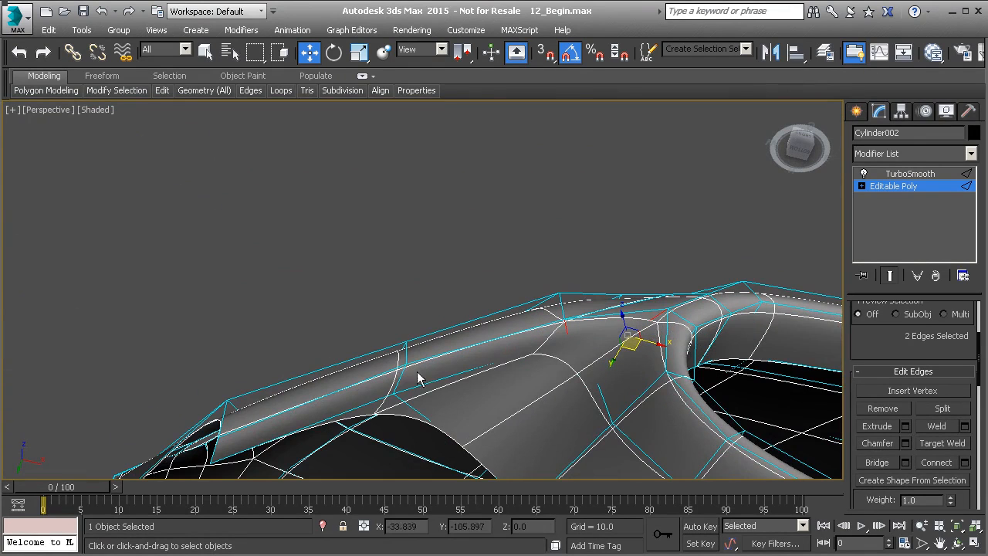
pyautogui.keyDown('alt'); pyautogui.moveTo(607, 396); pyautogui.dragTo(597, 338, button='middle'); pyautogui.keyUp('alt')
# - Hide the smoothed result and examine the front end's low-poly cage from several angles
pyautogui.click(894, 187)
pyautogui.click(890, 275)
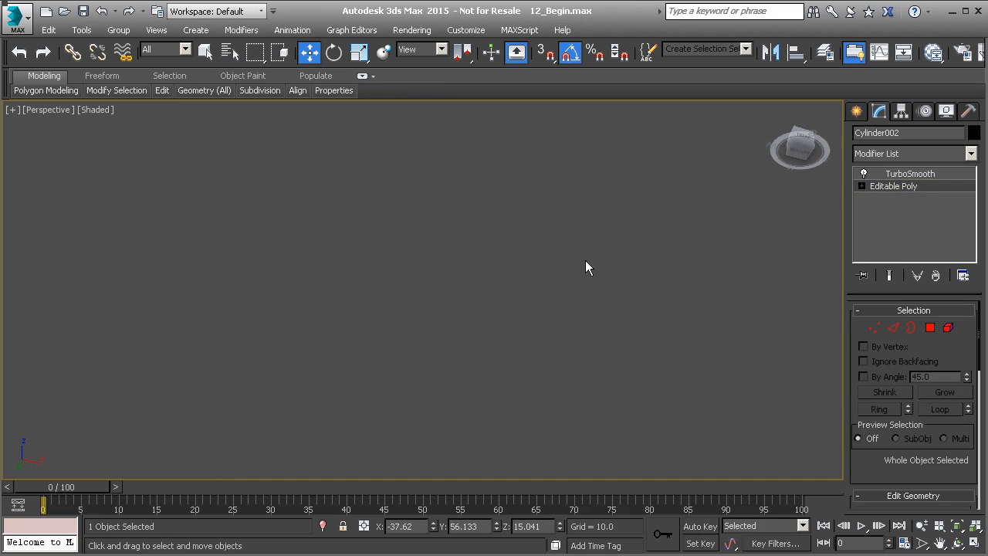
pyautogui.press('z')
pyautogui.keyDown('alt'); pyautogui.moveTo(517, 197); pyautogui.dragTo(491, 340, button='middle'); pyautogui.keyUp('alt')
pyautogui.scroll(5, 534, 275)
pyautogui.moveTo(491, 339); pyautogui.dragTo(494, 384, button='middle')
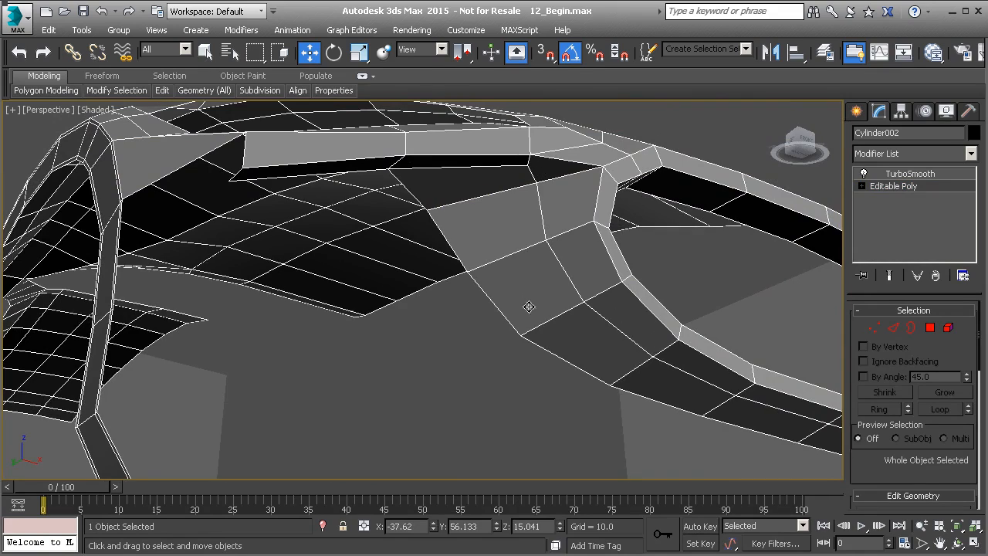
pyautogui.keyDown('alt'); pyautogui.moveTo(453, 114); pyautogui.dragTo(583, 284, button='middle'); pyautogui.keyUp('alt')
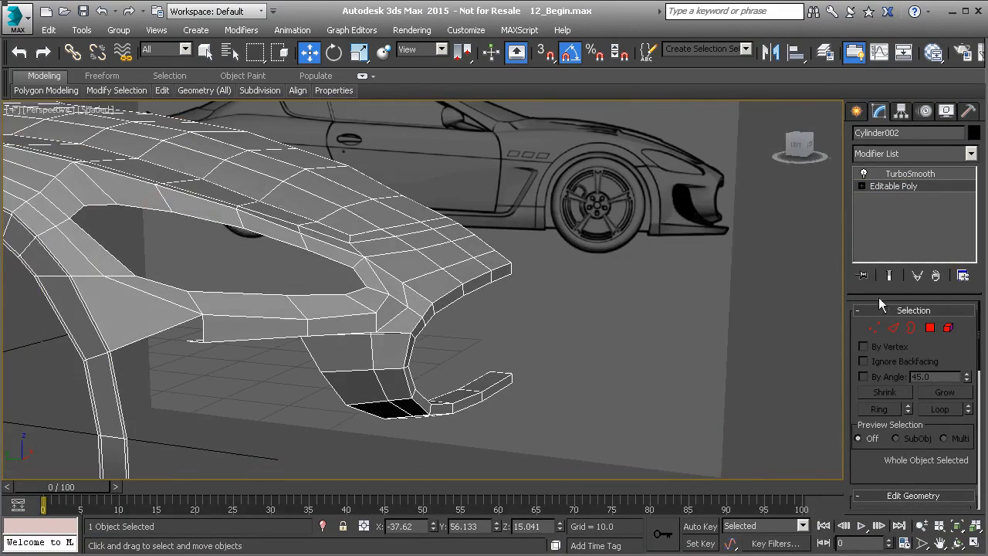
# - Show the smoothed result in vertex editing and adjust the vertices between the headlight opening's inner corner and the grille frame to even the surface flow
pyautogui.click(889, 275)
pyautogui.click(874, 329)
pyautogui.scroll(3, 430, 284)
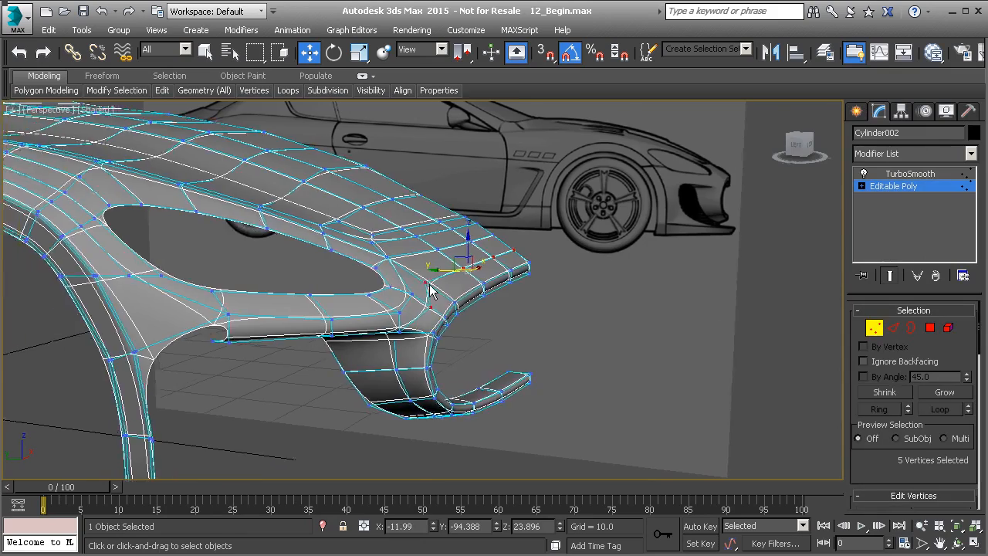
pyautogui.keyDown('alt'); pyautogui.moveTo(406, 321); pyautogui.dragTo(444, 305, button='middle'); pyautogui.keyUp('alt')
pyautogui.click(447, 270)
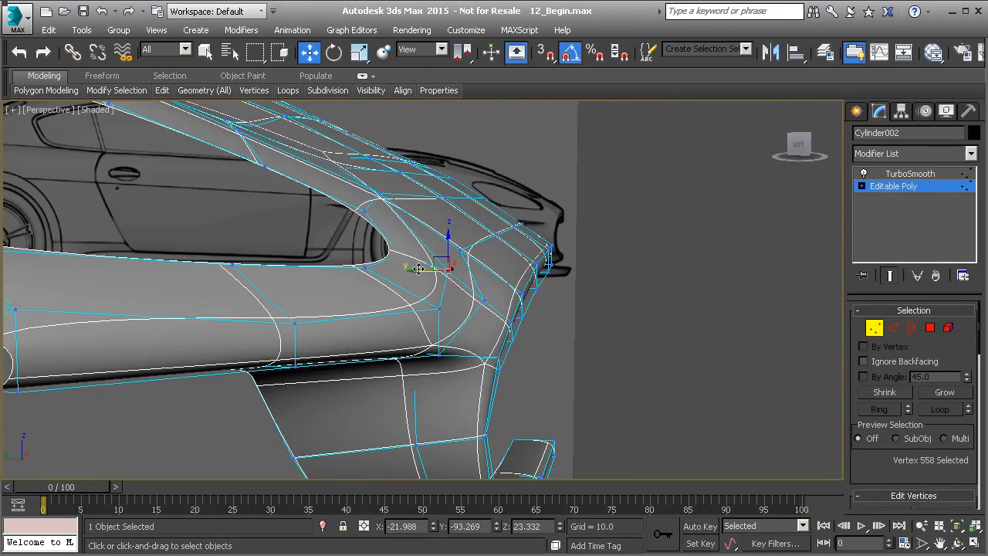
pyautogui.moveTo(438, 308); pyautogui.dragTo(413, 306)
pyautogui.keyDown('alt'); pyautogui.moveTo(413, 306); pyautogui.dragTo(440, 337, button='middle'); pyautogui.keyUp('alt')
pyautogui.click(440, 335)
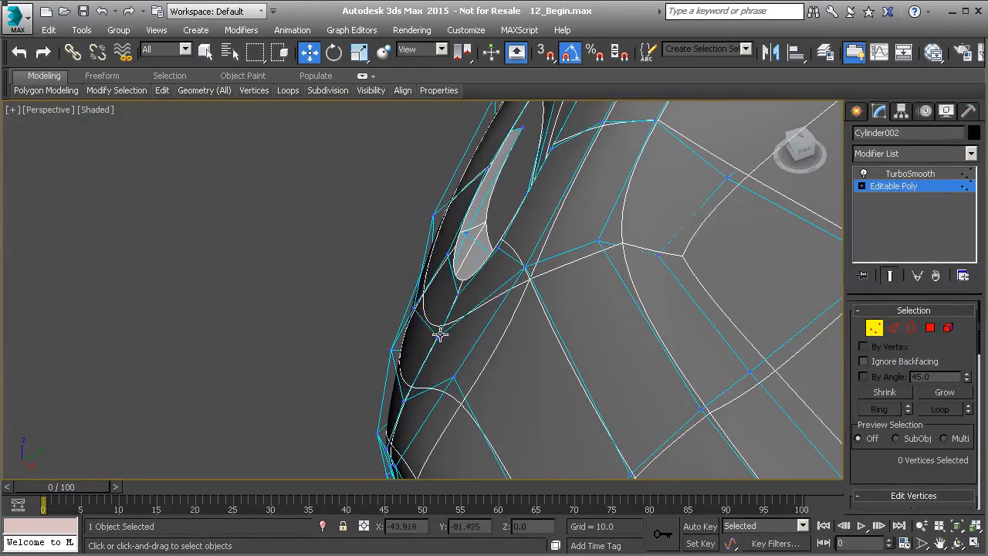
pyautogui.moveTo(454, 331); pyautogui.dragTo(453, 332)
pyautogui.keyDown('alt'); pyautogui.moveTo(453, 332); pyautogui.dragTo(578, 315, button='middle'); pyautogui.keyUp('alt')
# - Slide the vertex between the headlight's inner corner and the grille frame along its edge toward the headlight, using the Edge constraint
pyautogui.click(495, 365)
pyautogui.click(496, 370)
pyautogui.keyDown('alt'); pyautogui.moveTo(497, 370); pyautogui.dragTo(563, 390, button='middle'); pyautogui.keyUp('alt')
pyautogui.moveTo(905, 473); pyautogui.dragTo(905, 449)
pyautogui.scroll(-5, 906, 448)
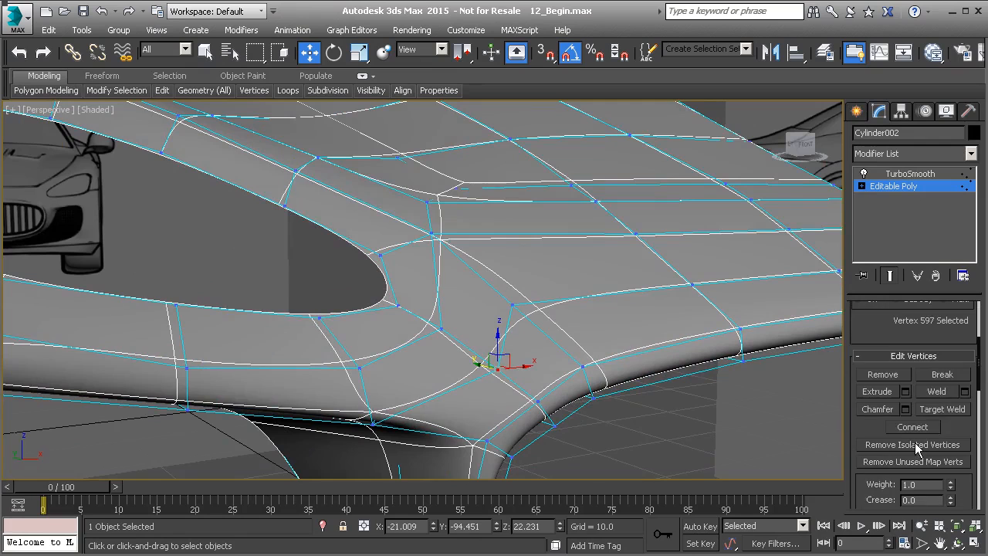
pyautogui.scroll(-2, 884, 440)
pyautogui.scroll(-3, 884, 440)
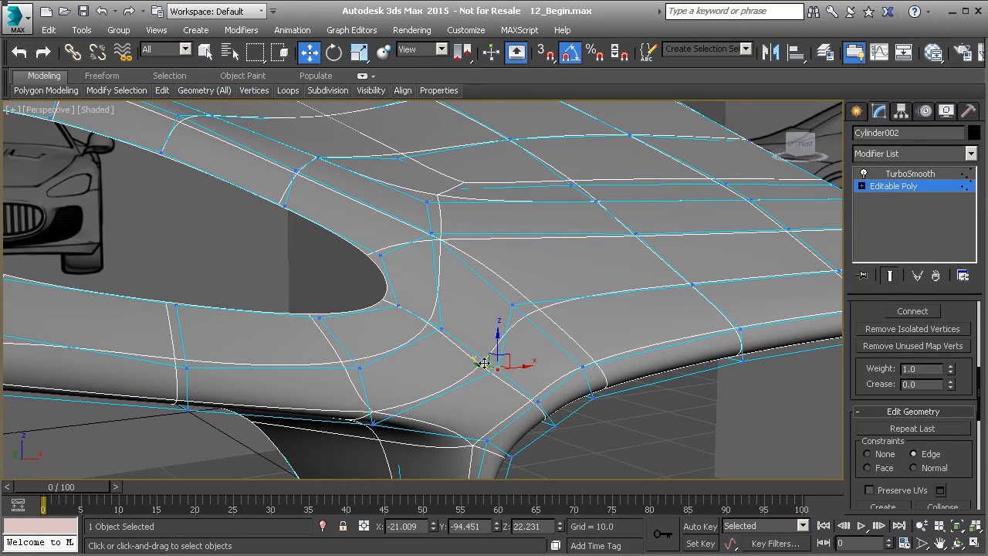
pyautogui.moveTo(478, 366); pyautogui.dragTo(451, 347)
# - Examine the smoothed front end against the front reference image, and inspect the whole car body in perspective
pyautogui.keyDown('alt'); pyautogui.moveTo(606, 309); pyautogui.dragTo(333, 287, button='middle'); pyautogui.keyUp('alt')
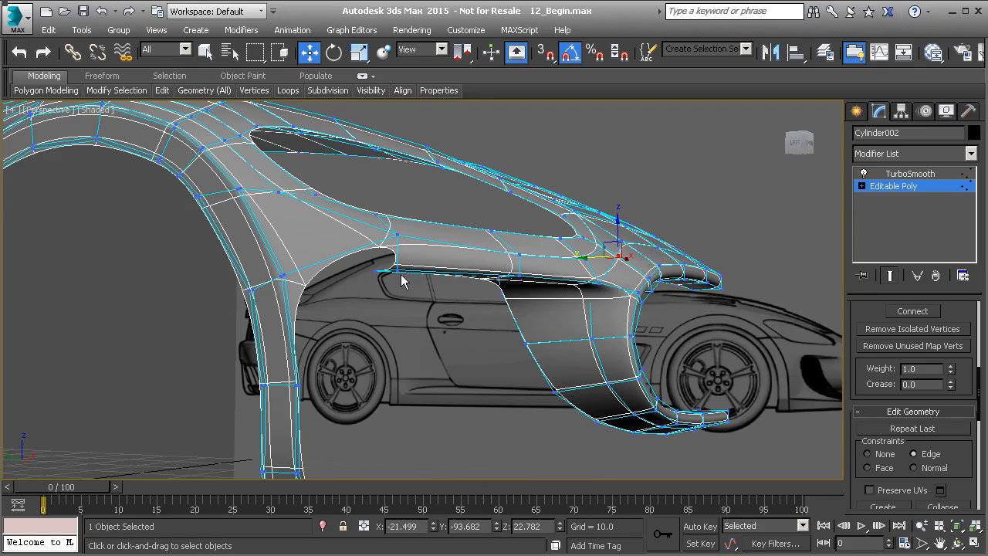
pyautogui.scroll(-5, 438, 321)
pyautogui.press('f')
pyautogui.scroll(-2, 453, 324)
pyautogui.moveTo(474, 327); pyautogui.dragTo(390, 341, button='middle')
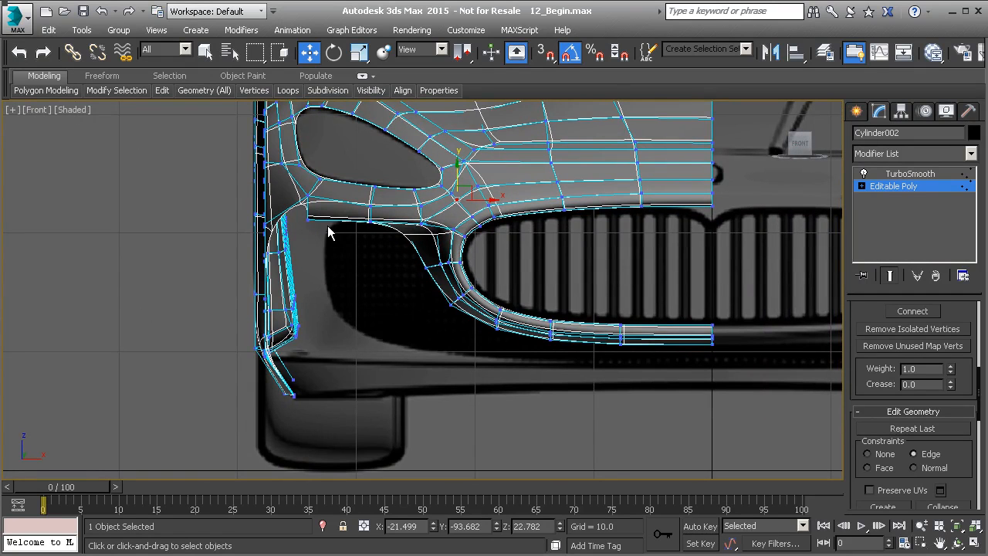
pyautogui.press('p')
pyautogui.scroll(-5, 338, 236)
pyautogui.keyDown('alt'); pyautogui.moveTo(333, 250); pyautogui.dragTo(433, 264, button='middle'); pyautogui.keyUp('alt')
pyautogui.moveTo(433, 264); pyautogui.dragTo(502, 278, button='middle')
pyautogui.scroll(-5, 502, 278)
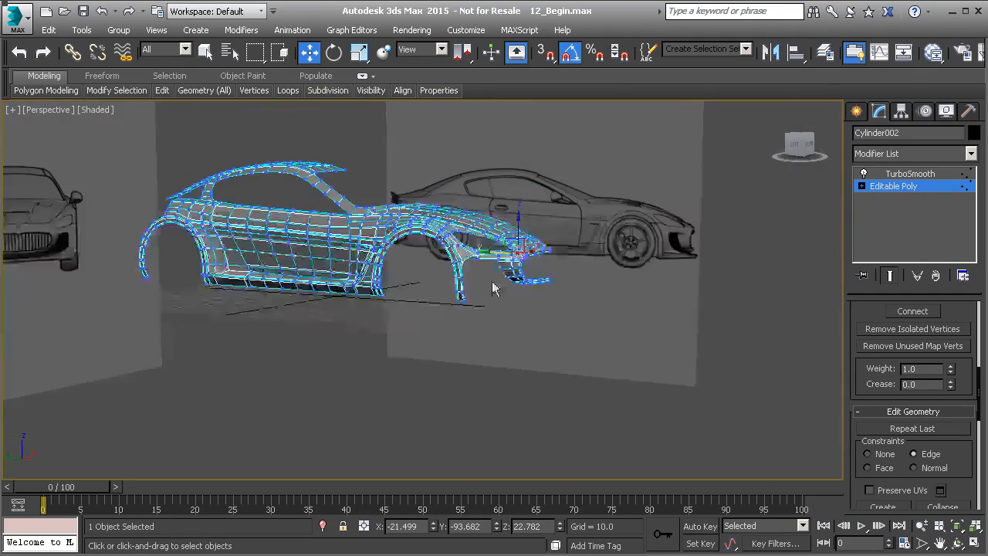
pyautogui.scroll(5, 489, 269)
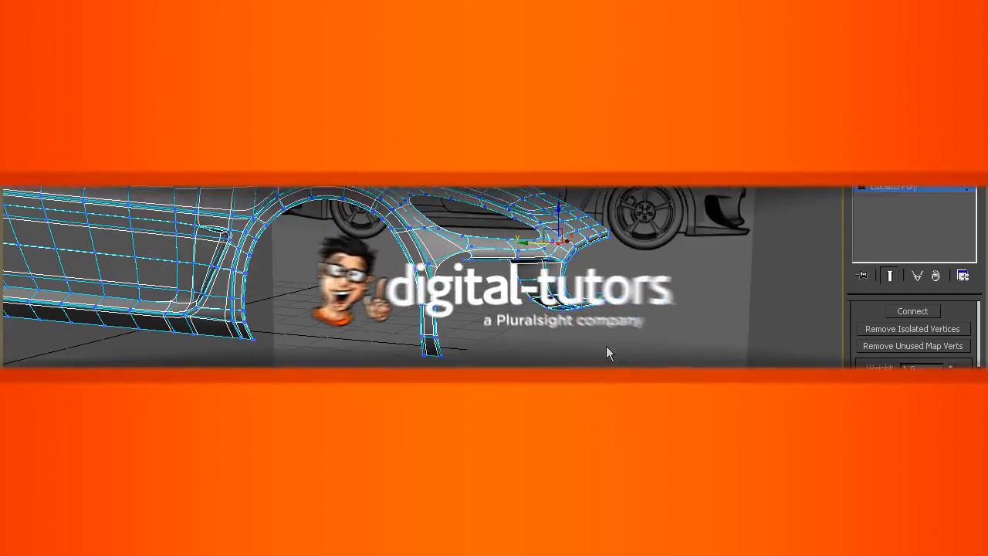